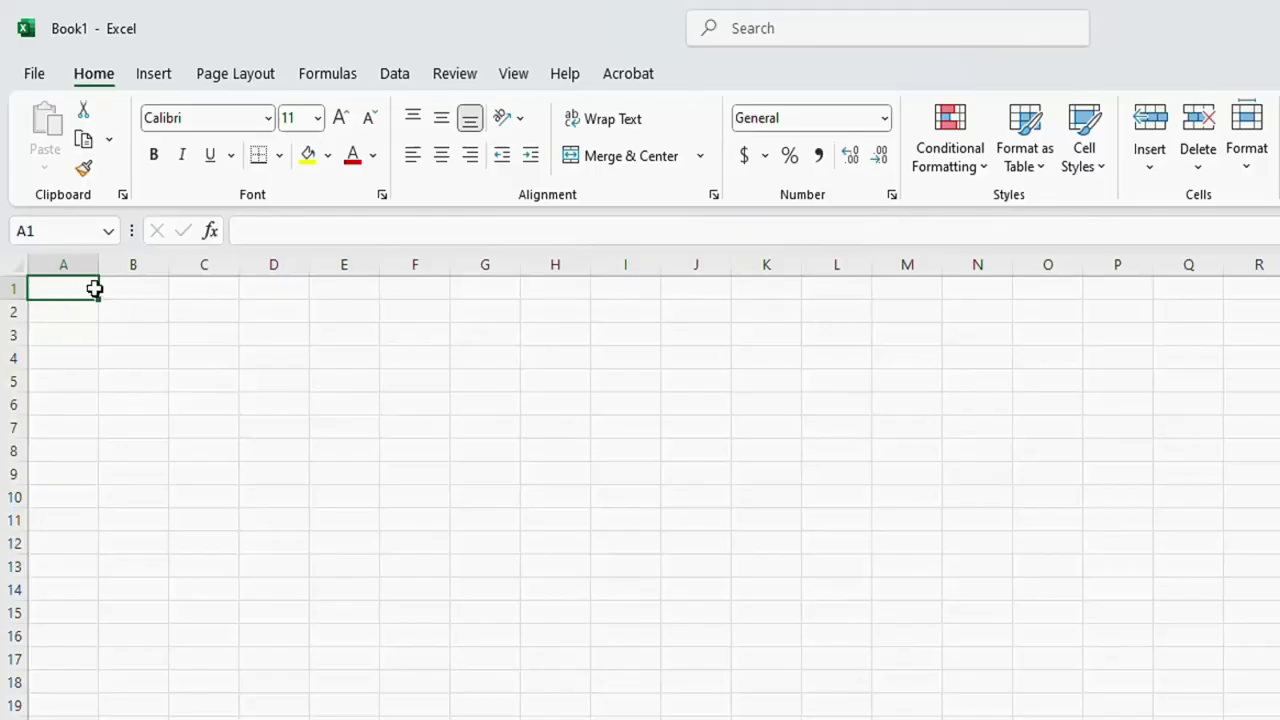
Enter the number 1 in A1, a first name in A3 and the number 5 in A5, leaving A2 and A4 blank
type("1")
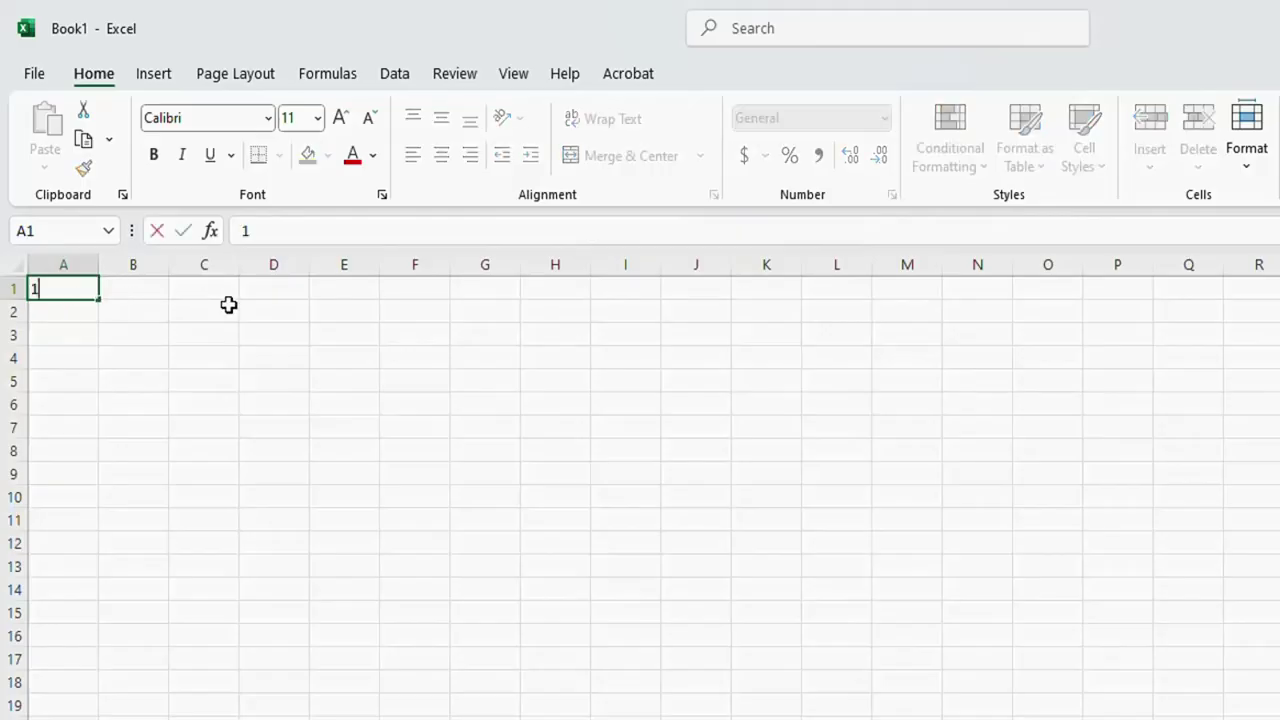
key("Return")
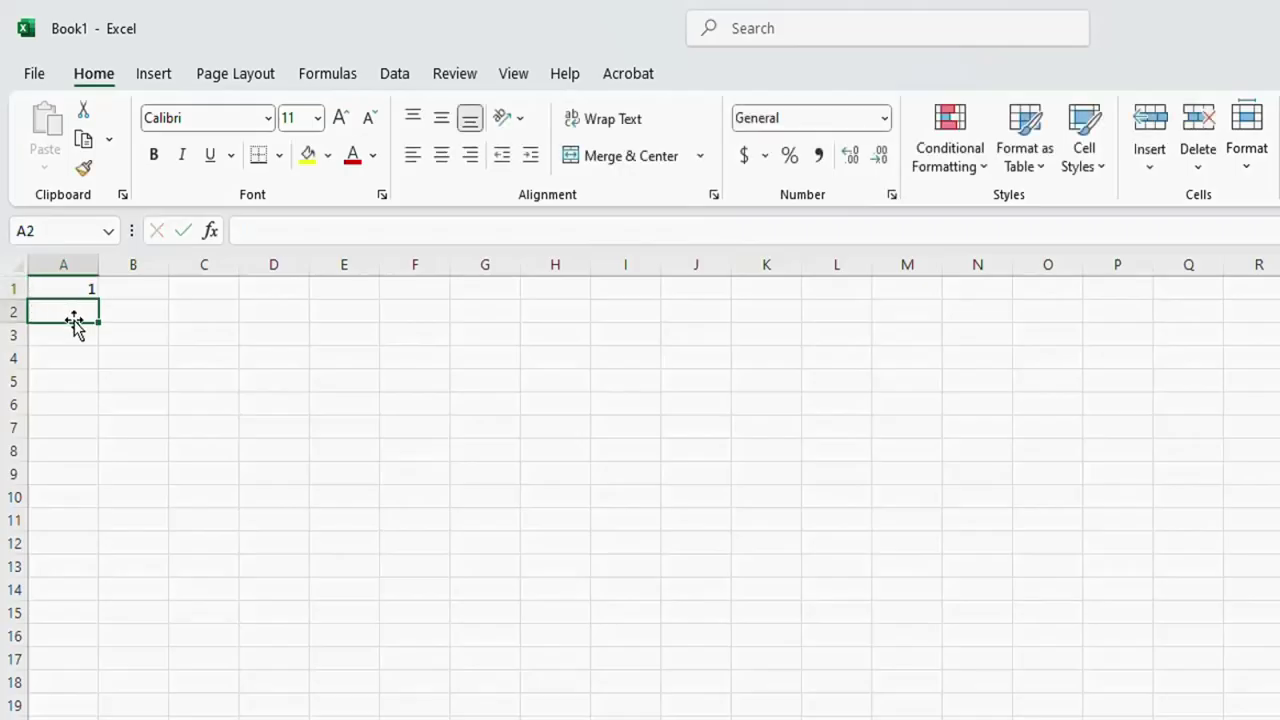
left_click(75, 334)
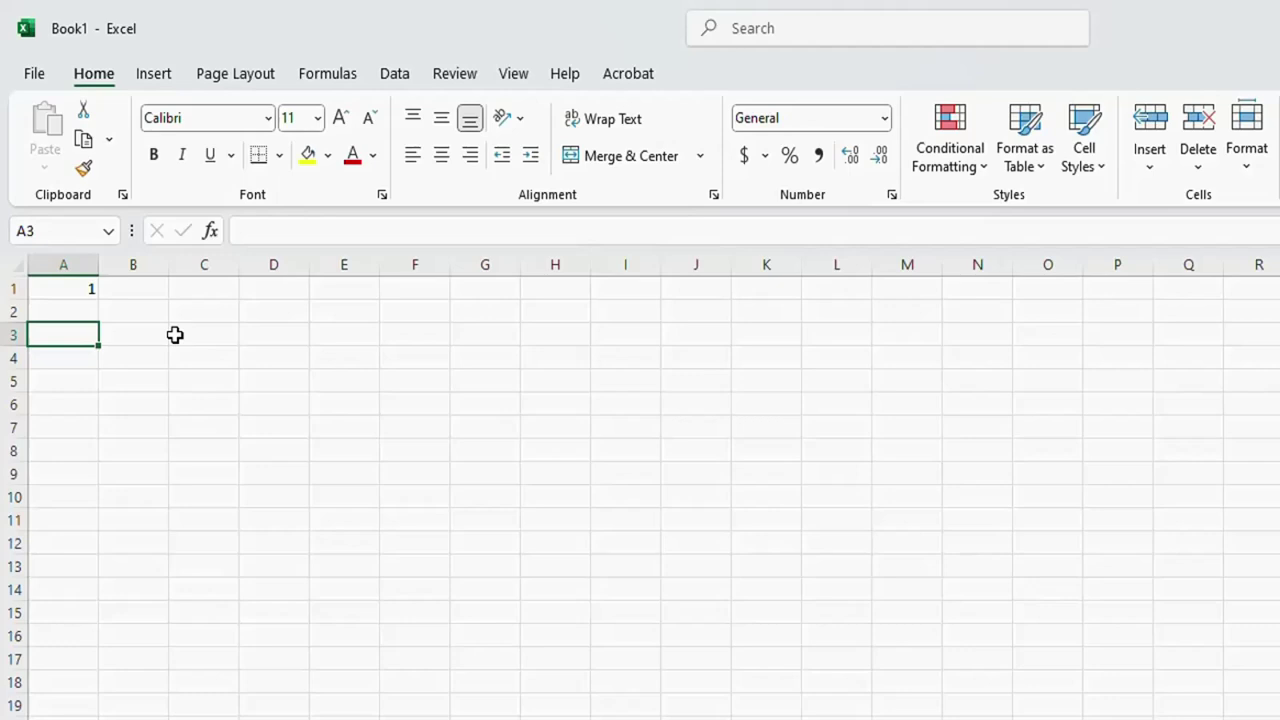
type("Paul")
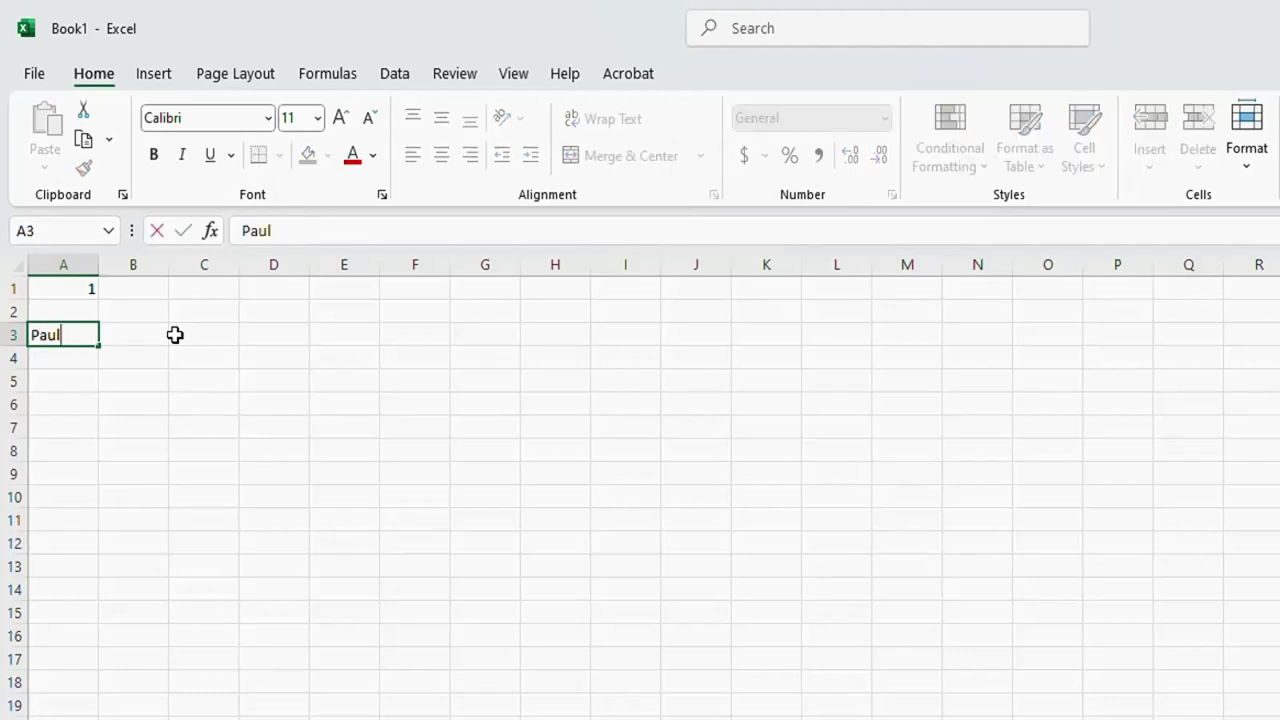
key("Return")
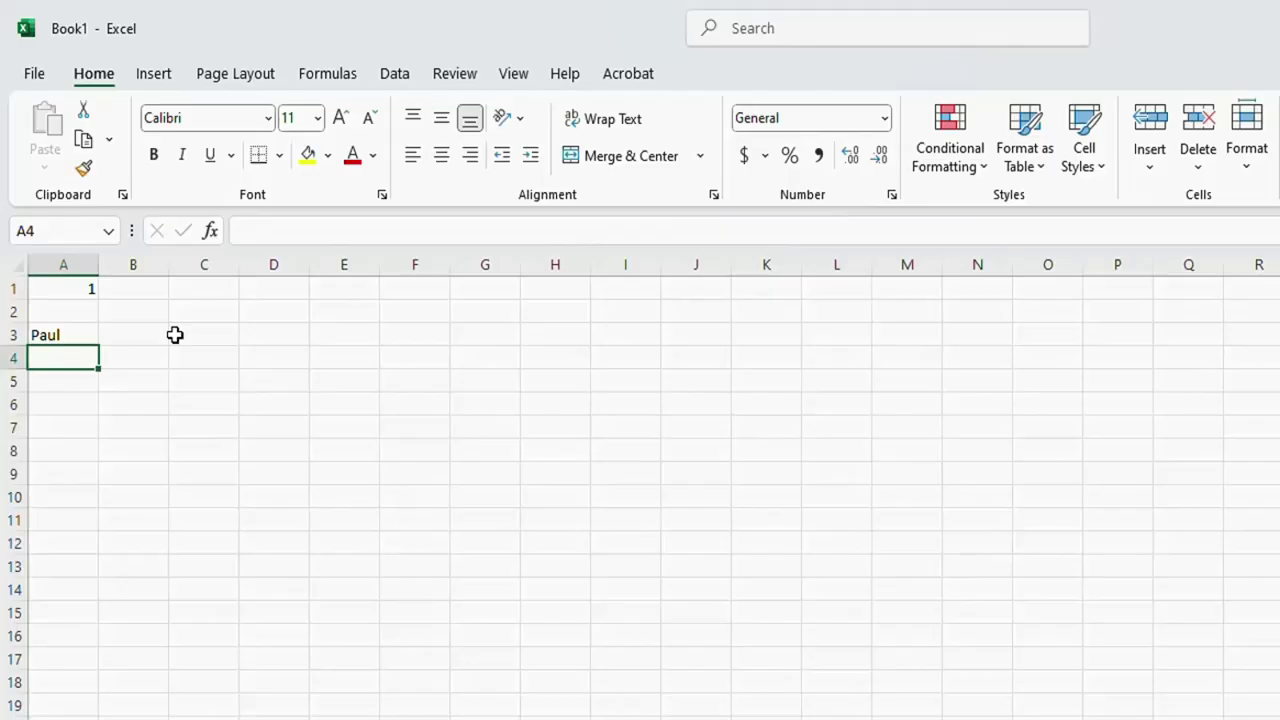
key("Return")
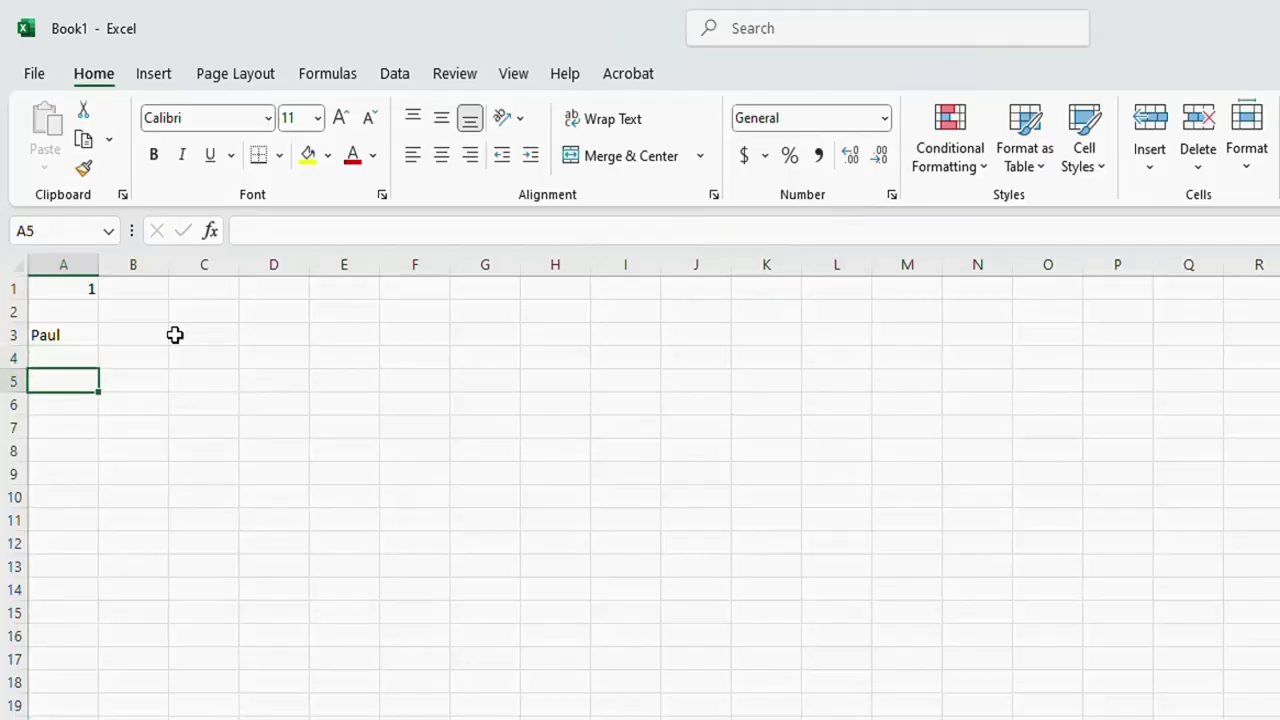
type("5")
left_click(120, 296)
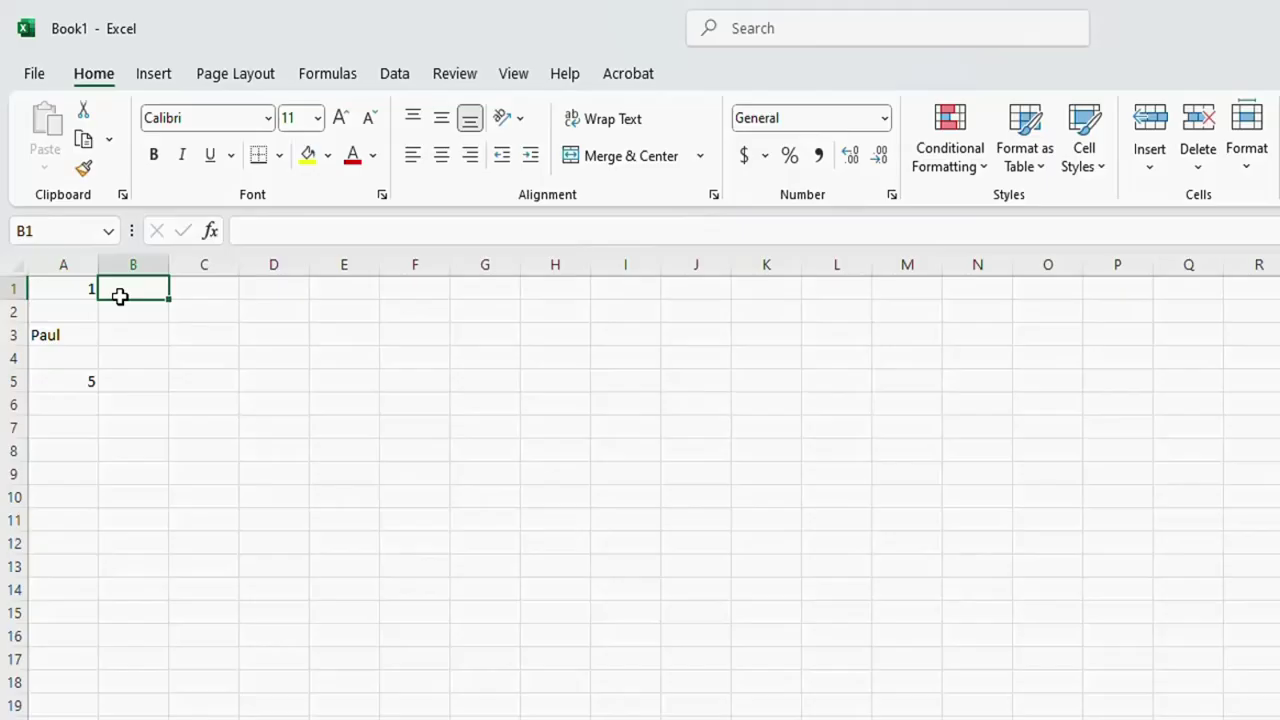
Select the range A1:A5 to review its filled and blank cells, then return to A1
left_click(80, 288)
left_click(74, 350, "shift")
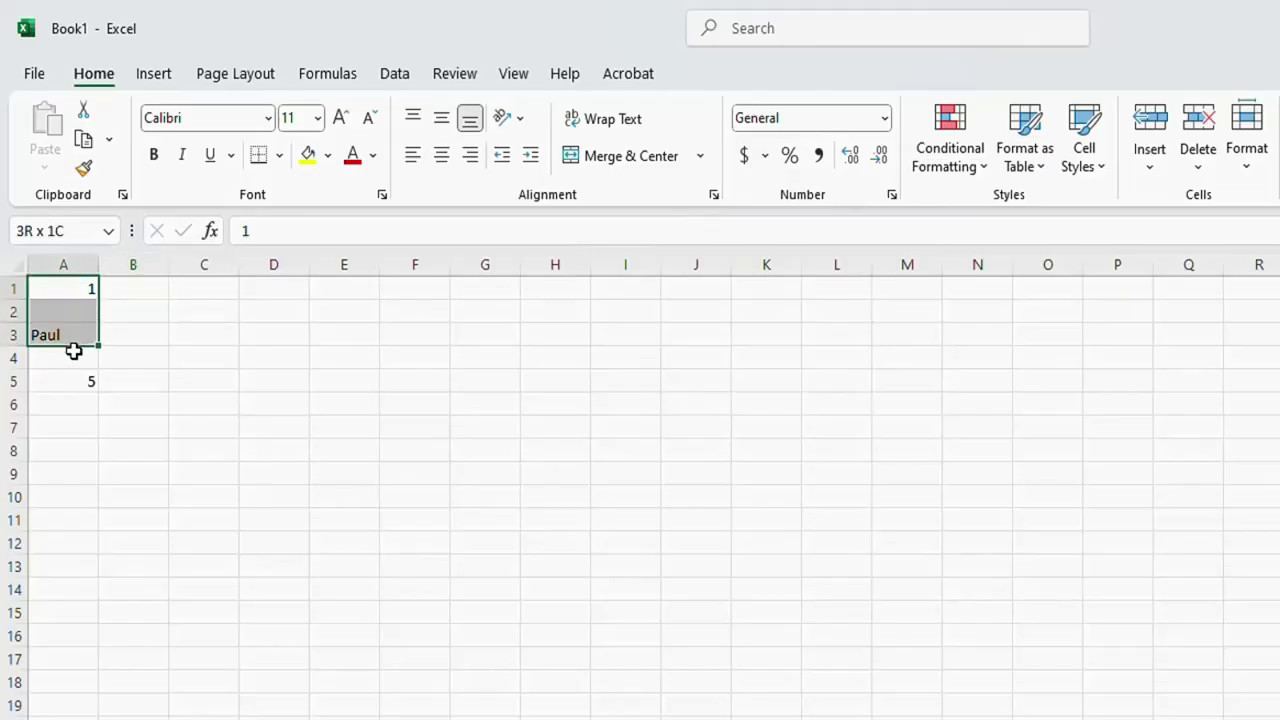
left_click(74, 366, "shift")
left_click(73, 375, "shift")
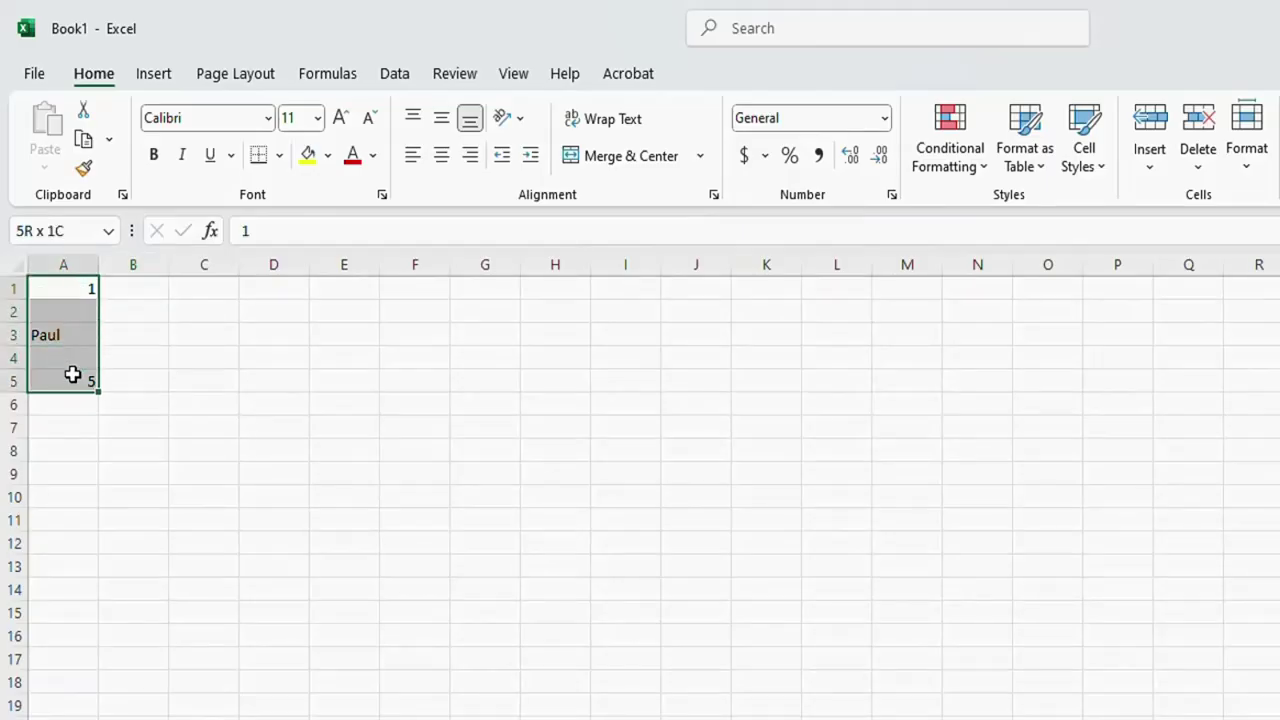
left_click(73, 289)
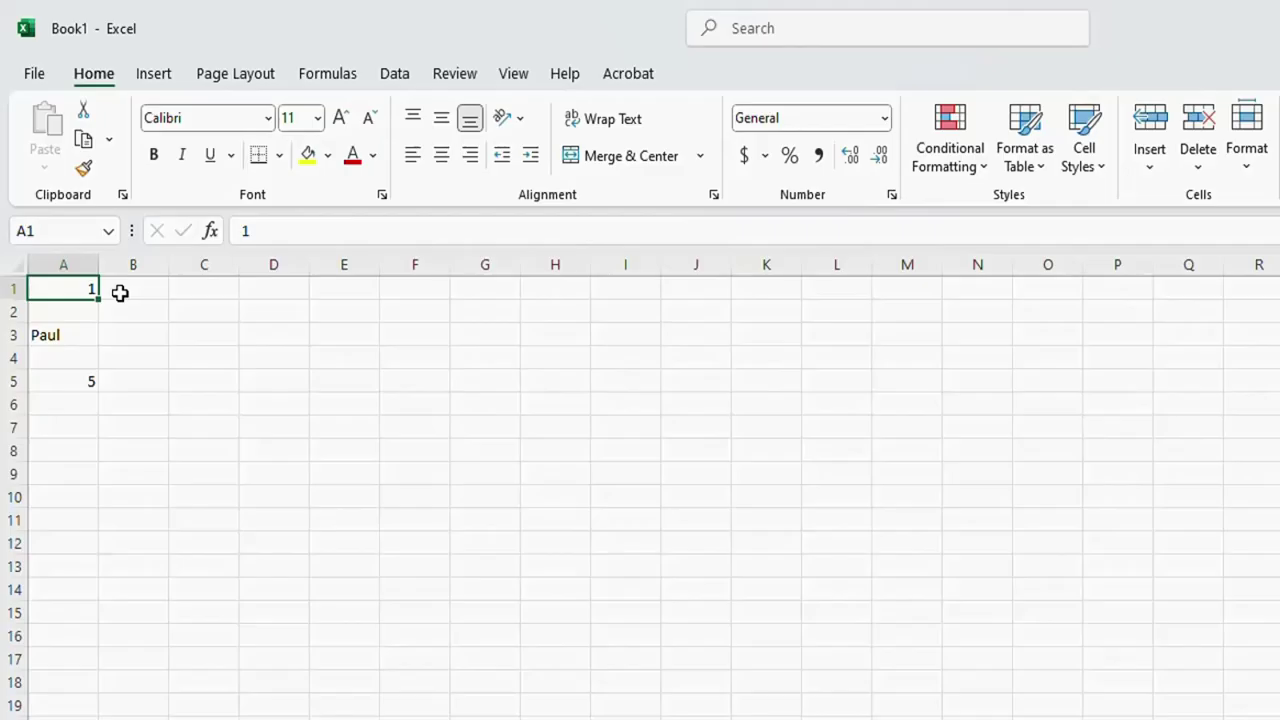
Enter the formula =COUNT(A1:A5) in B1 to count the cells containing numbers
left_click(120, 292)
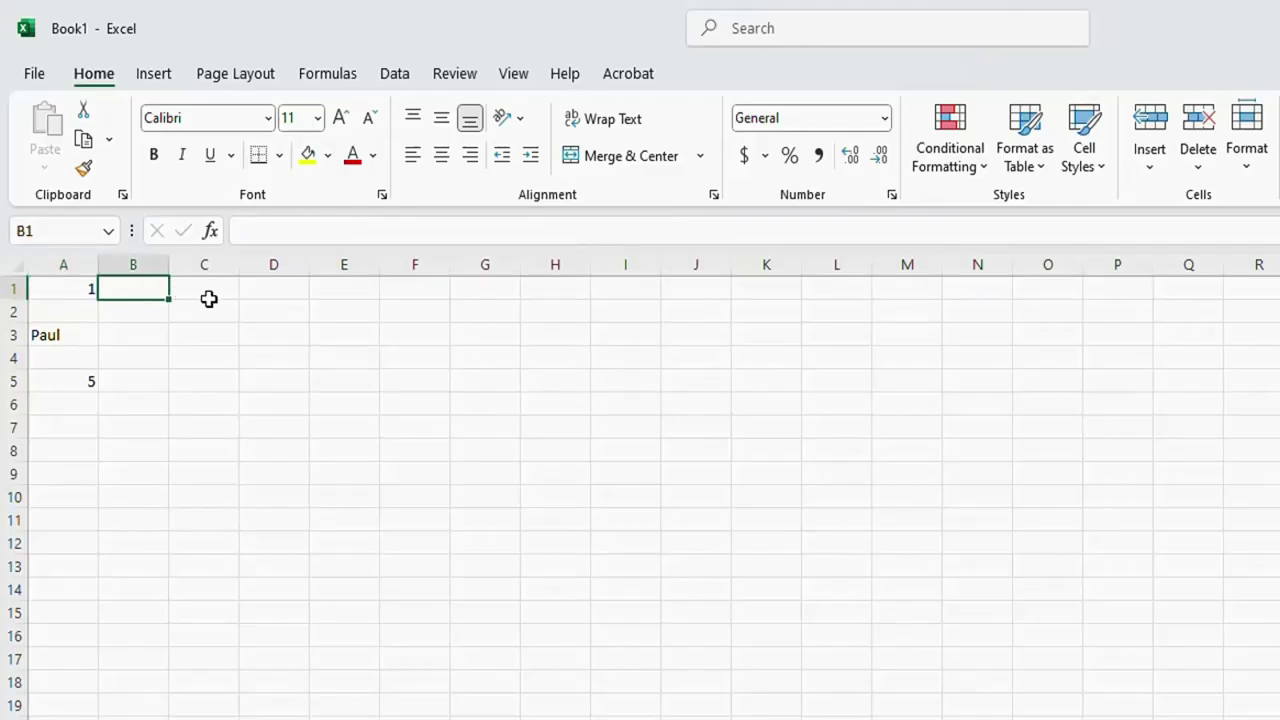
key("F2")
type("=")
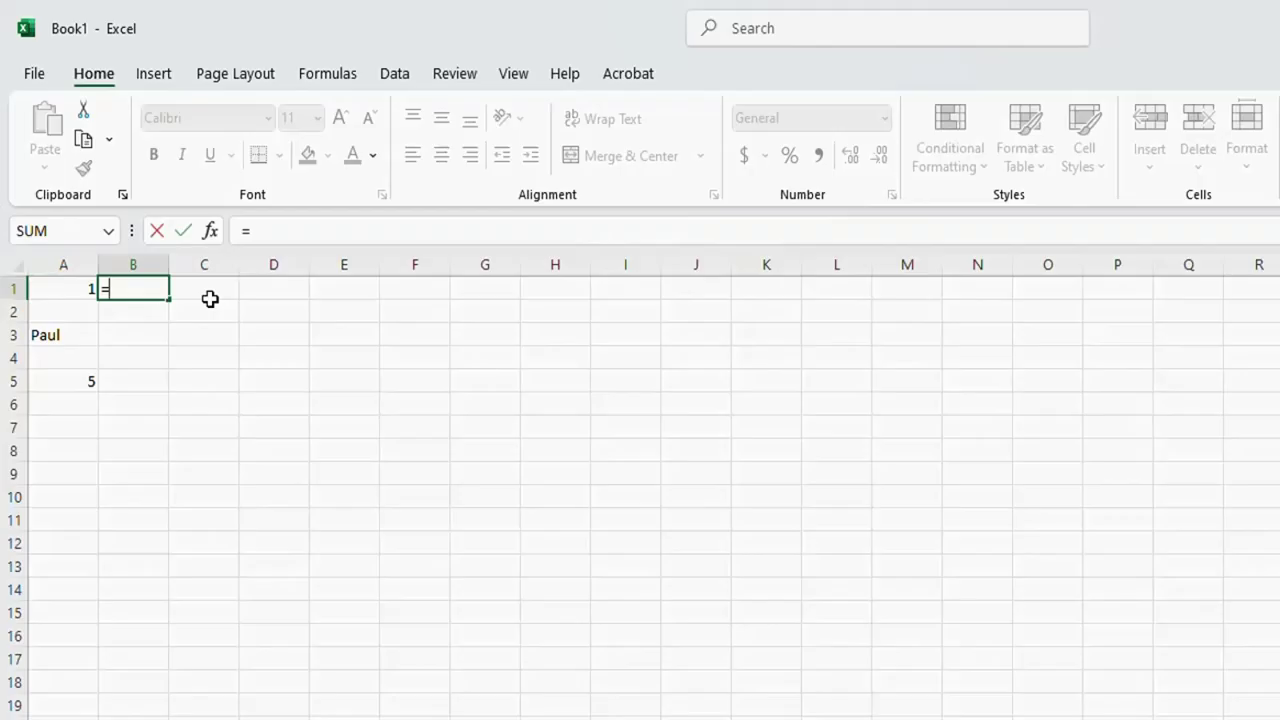
type("count")
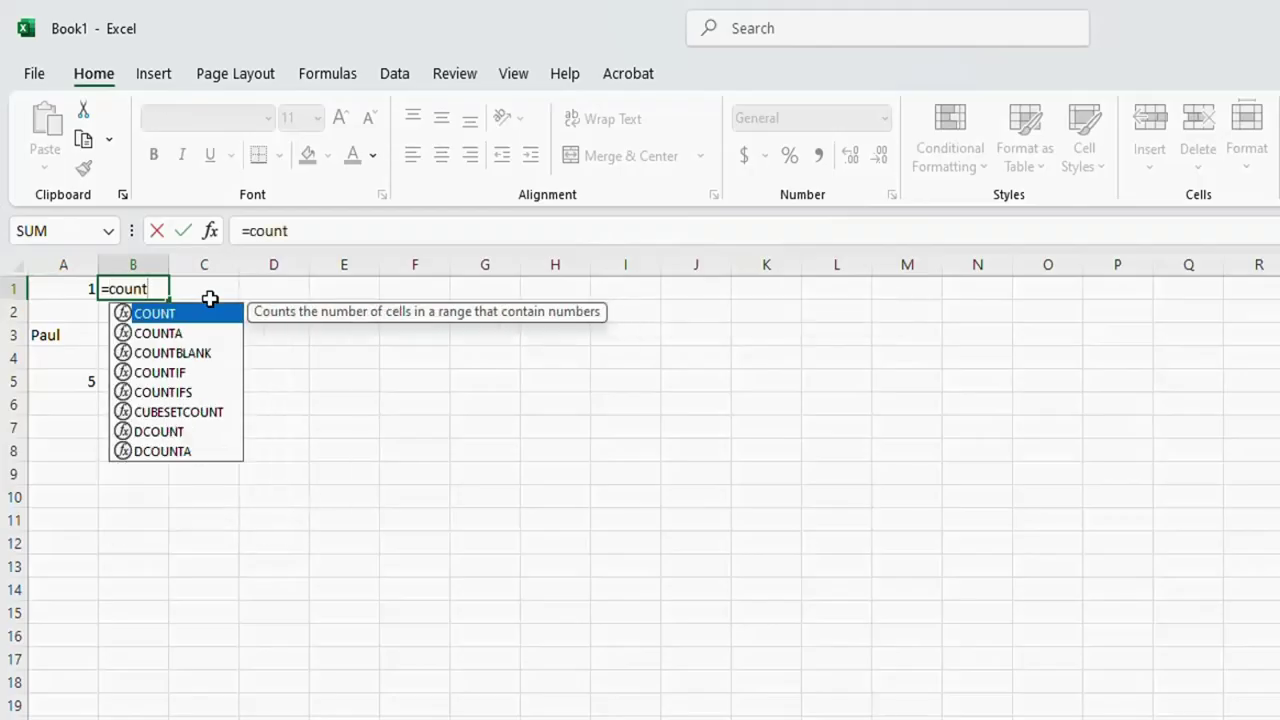
type("(")
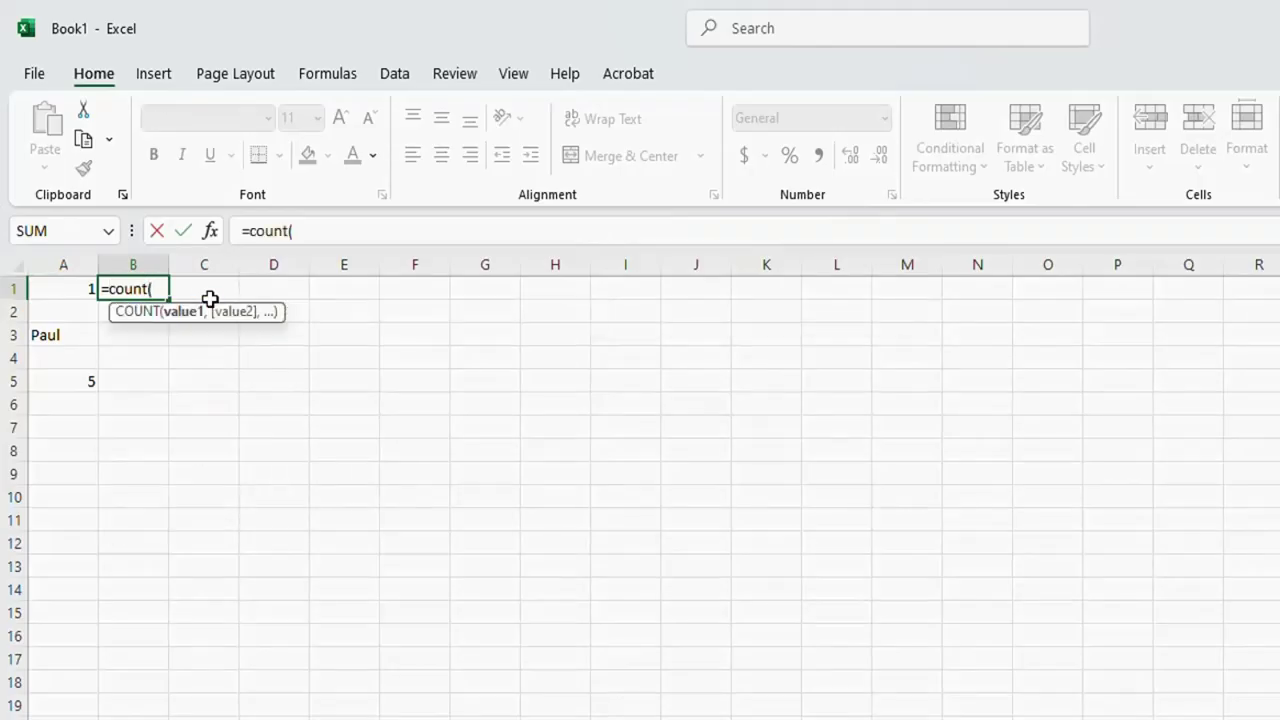
left_click_drag(65, 289, 64, 378)
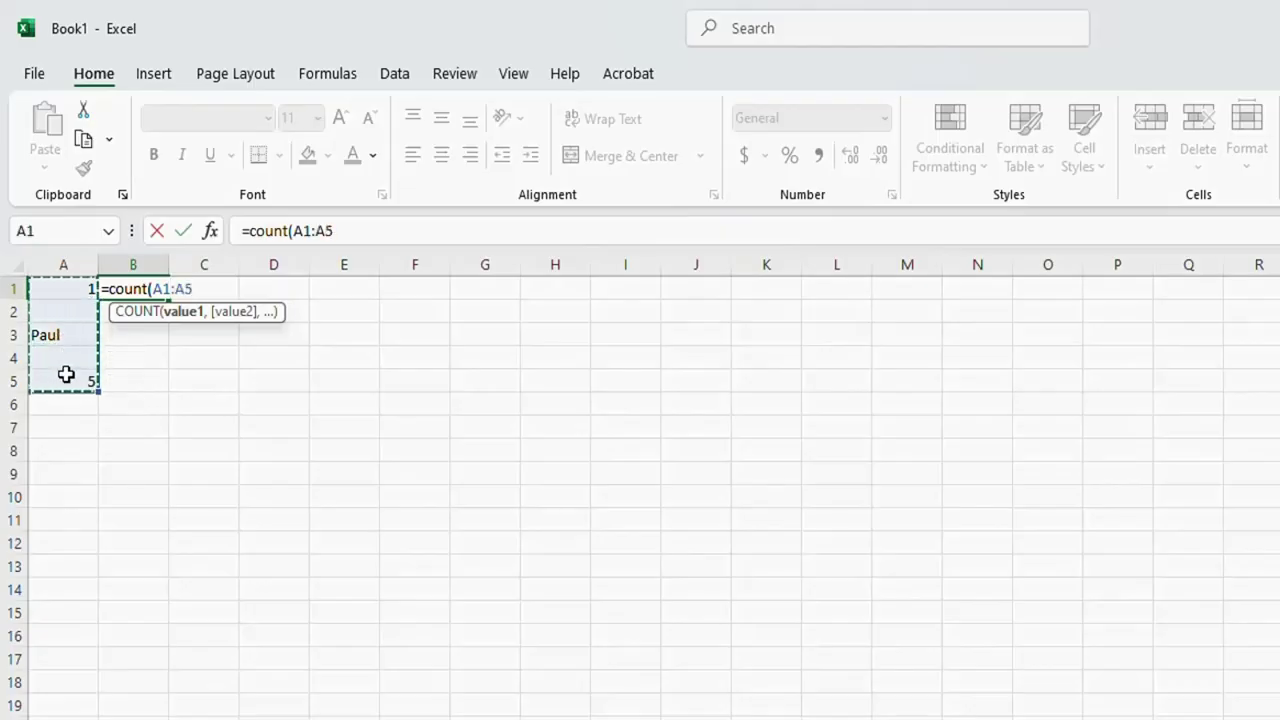
type(")")
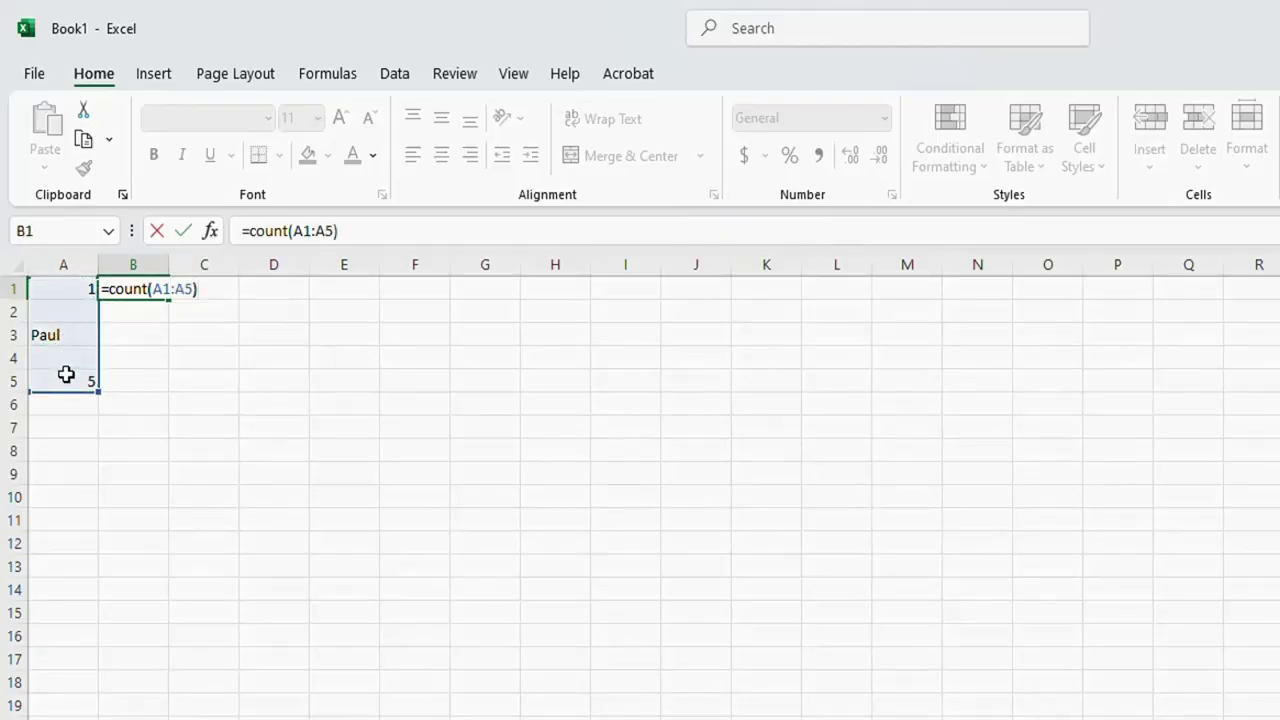
key("Return")
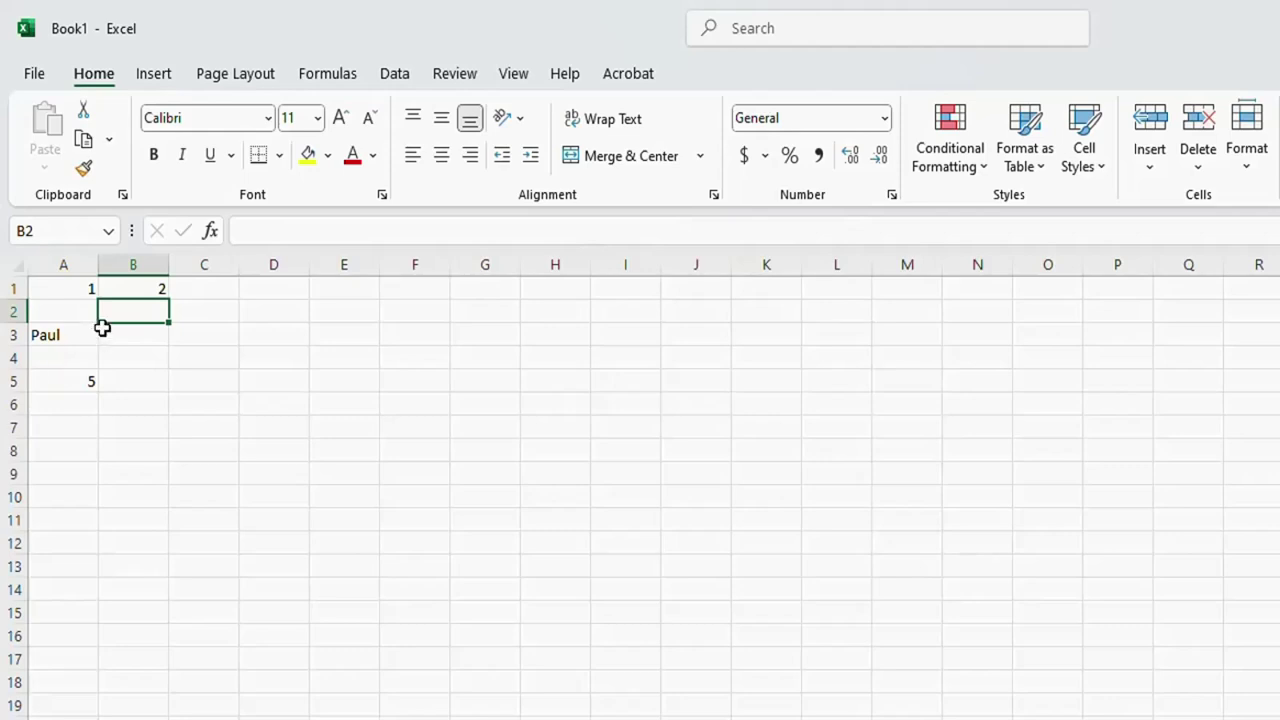
Compare the COUNT formula in B1 with the numeric cells A1 and A5
left_click(121, 290)
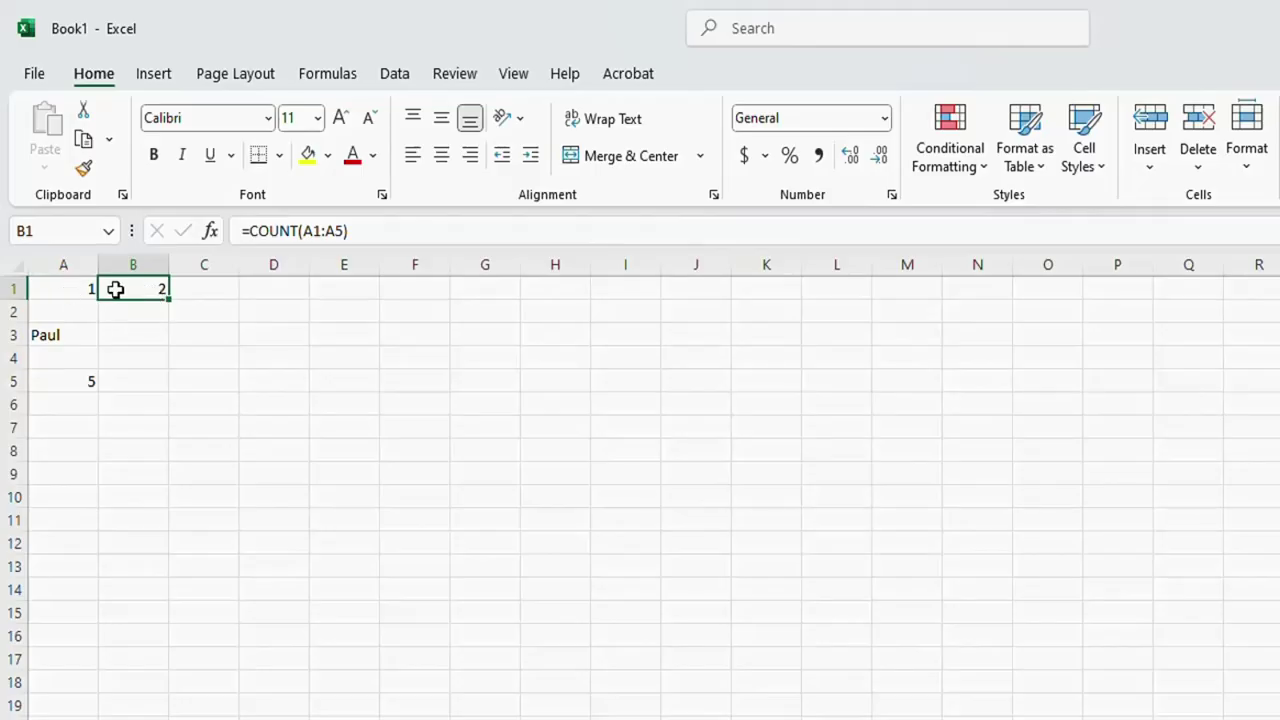
left_click(63, 292)
left_click(73, 382)
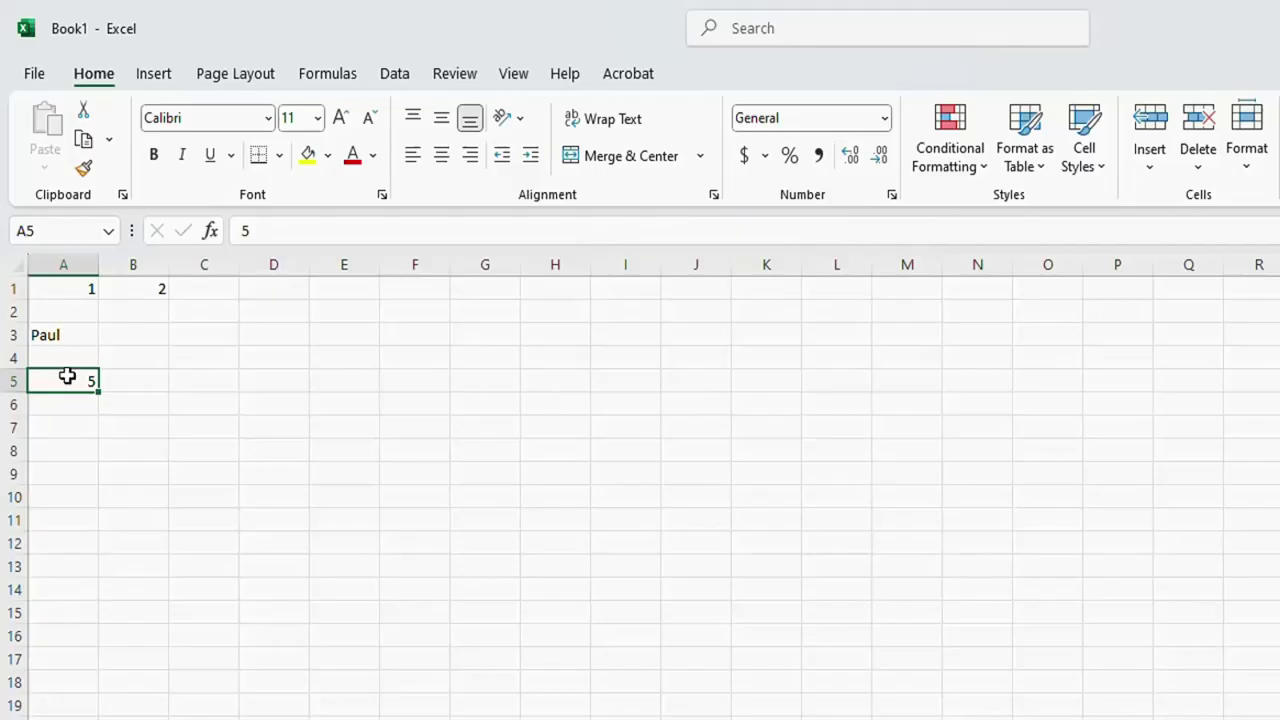
Replace the formula in B1 with =COUNTA(A1:A5) to count the non-empty cells
left_click(146, 291)
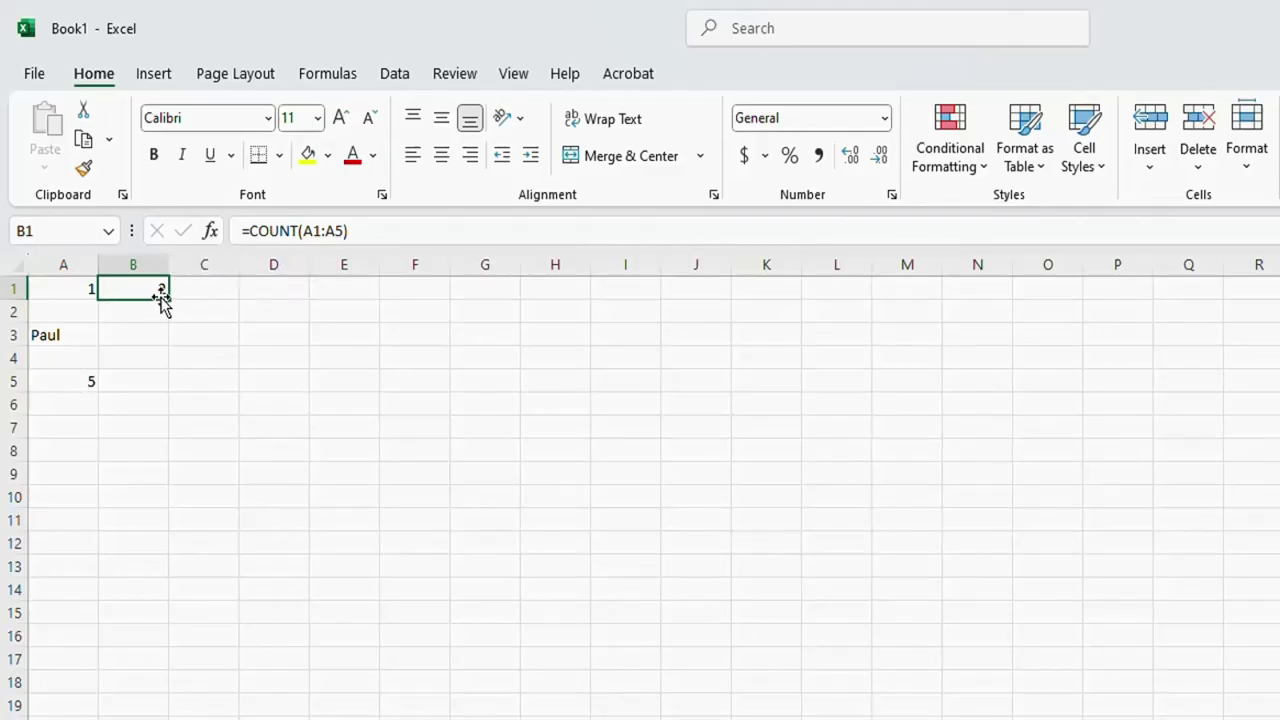
key("Delete")
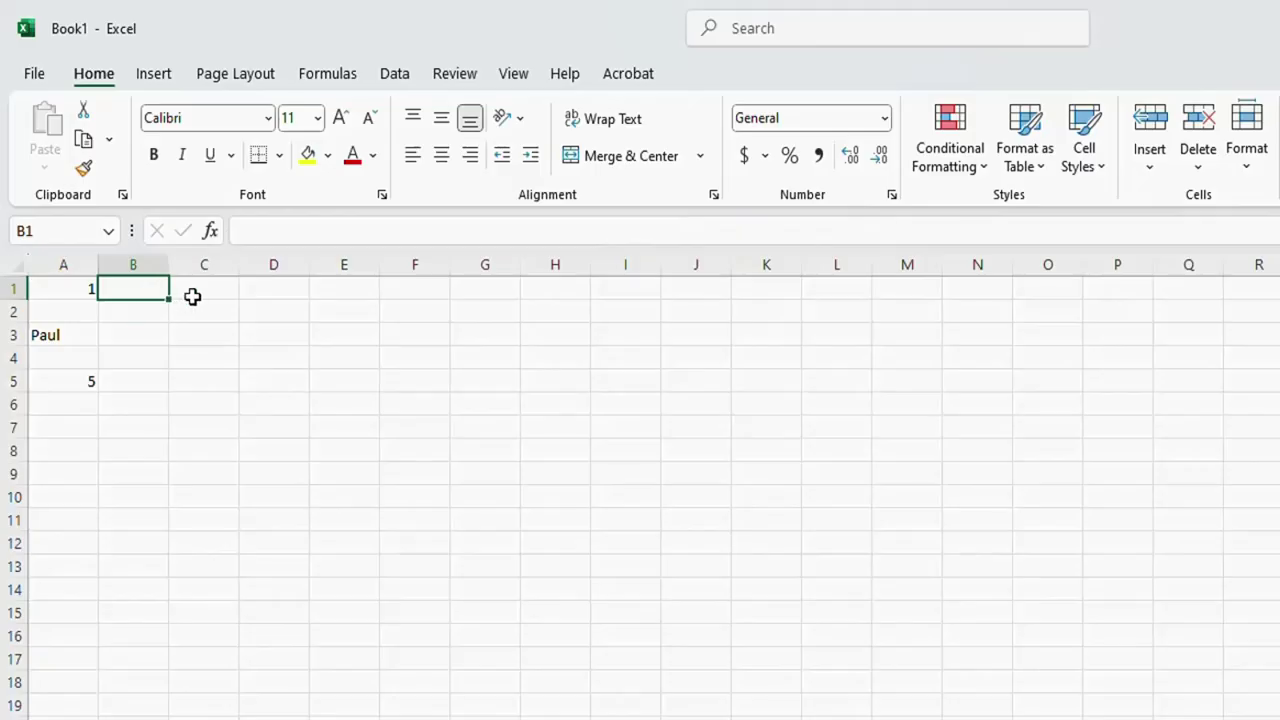
type("=cou")
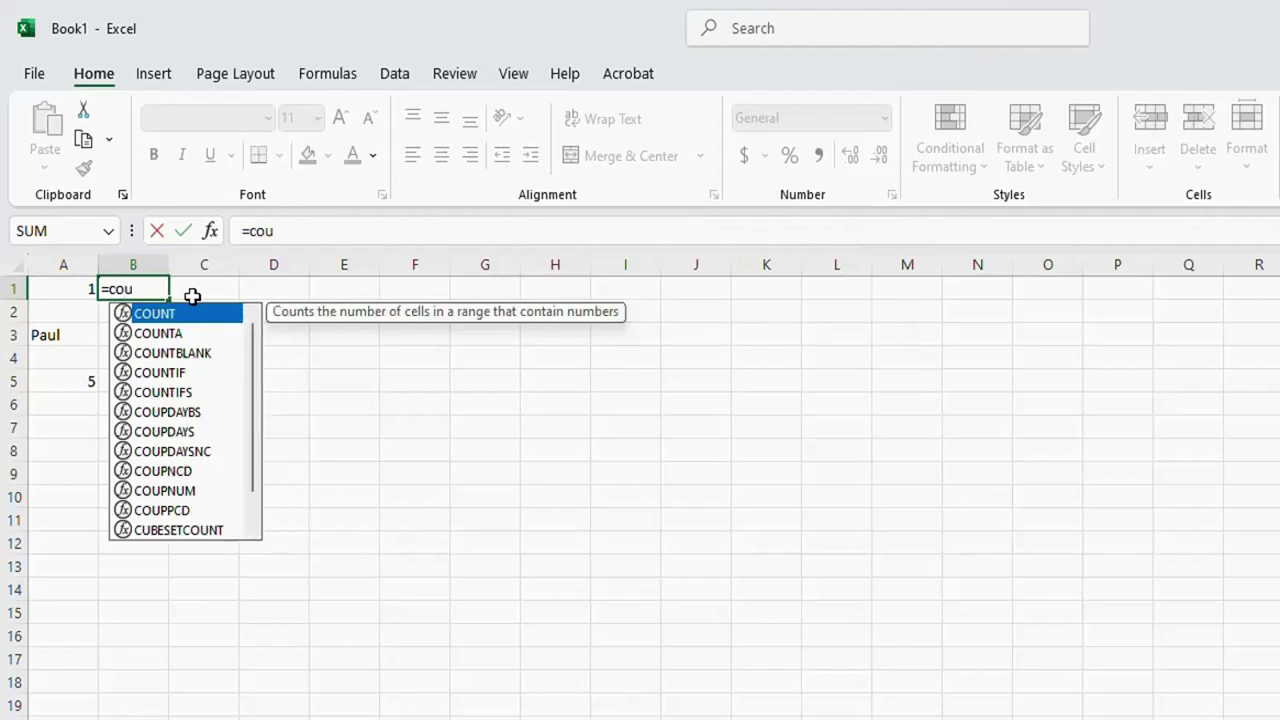
type("nta")
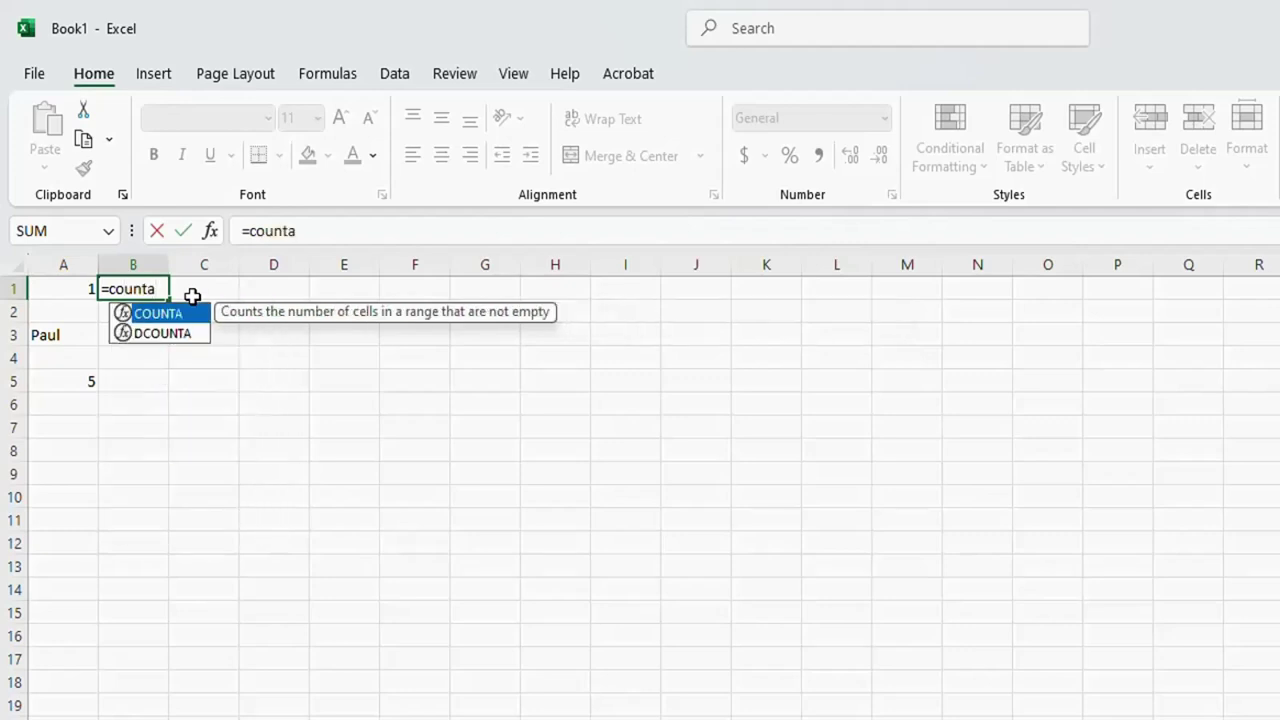
type("(")
left_click(81, 290)
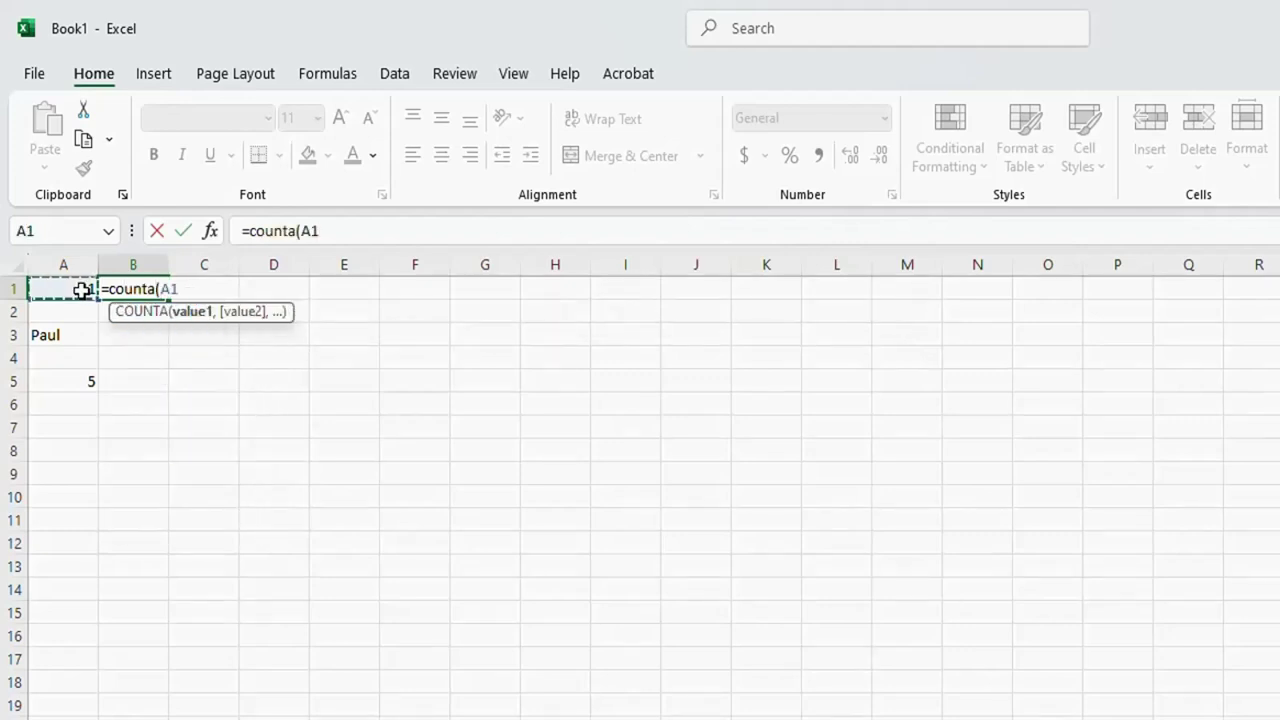
left_click_drag(81, 290, 80, 380)
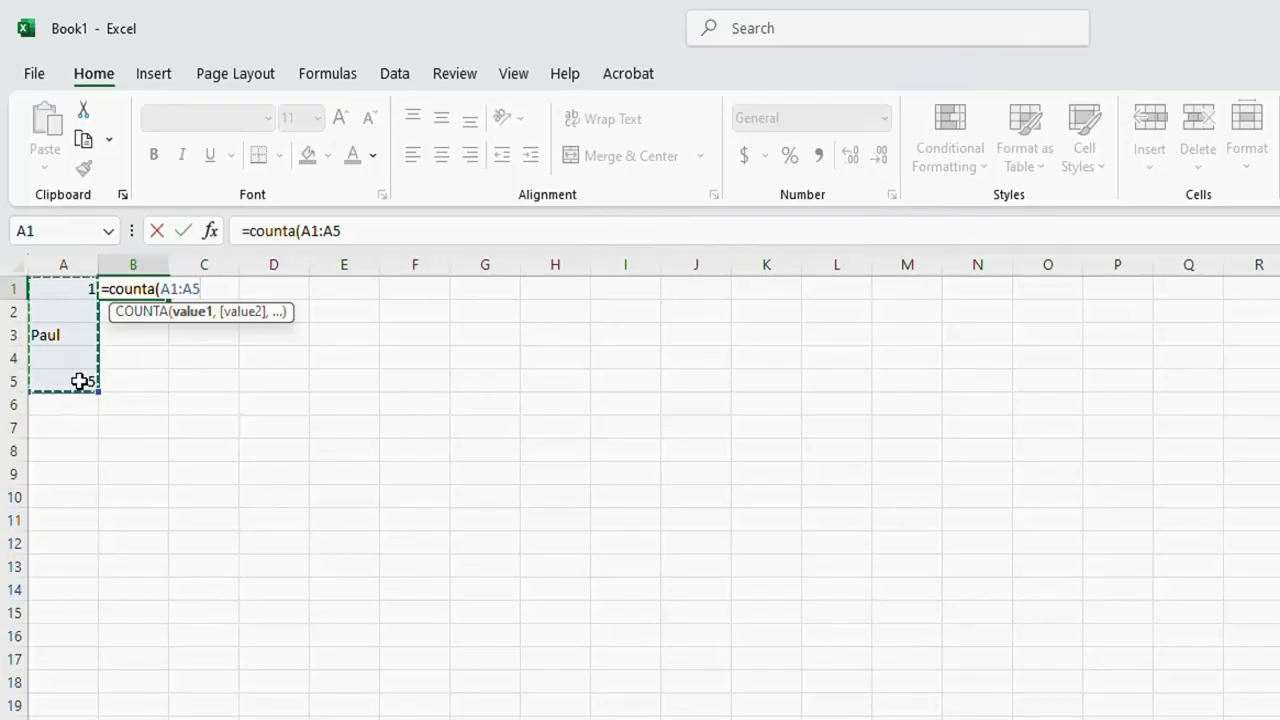
type(")")
key("Return")
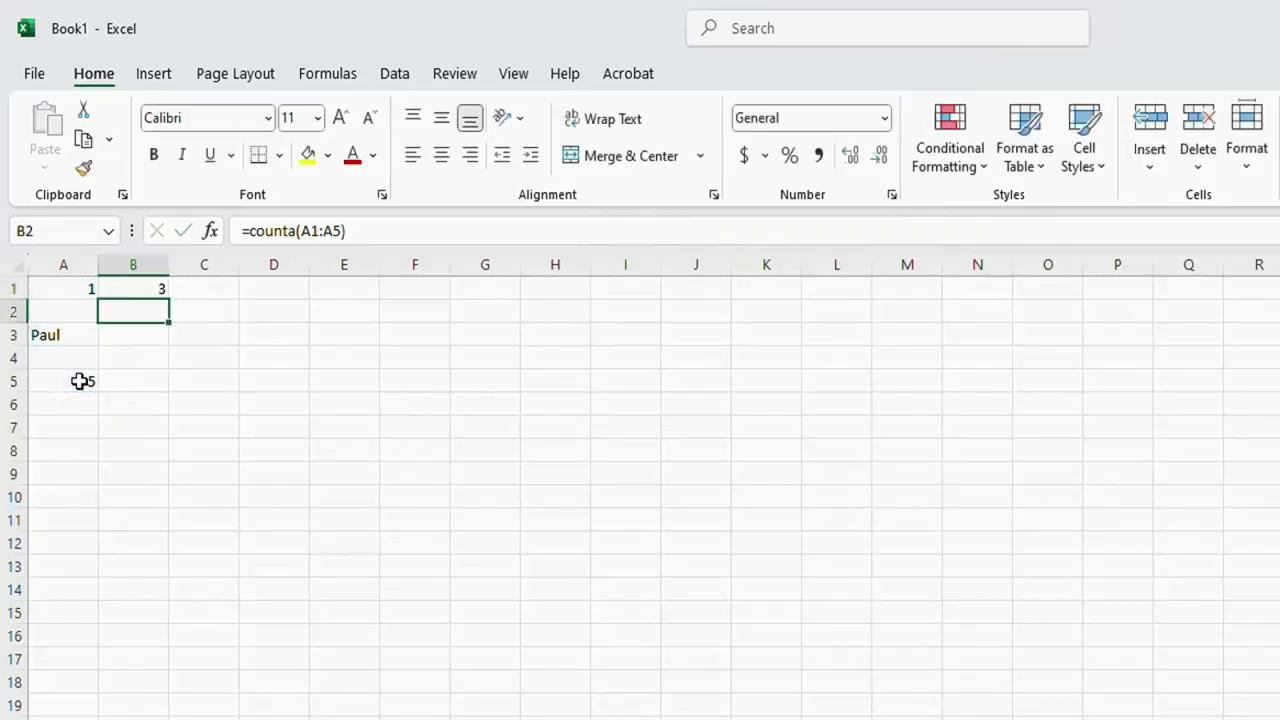
Check the COUNTA formula in B1 against the filled cells A1, A3 and A5
left_click(120, 289)
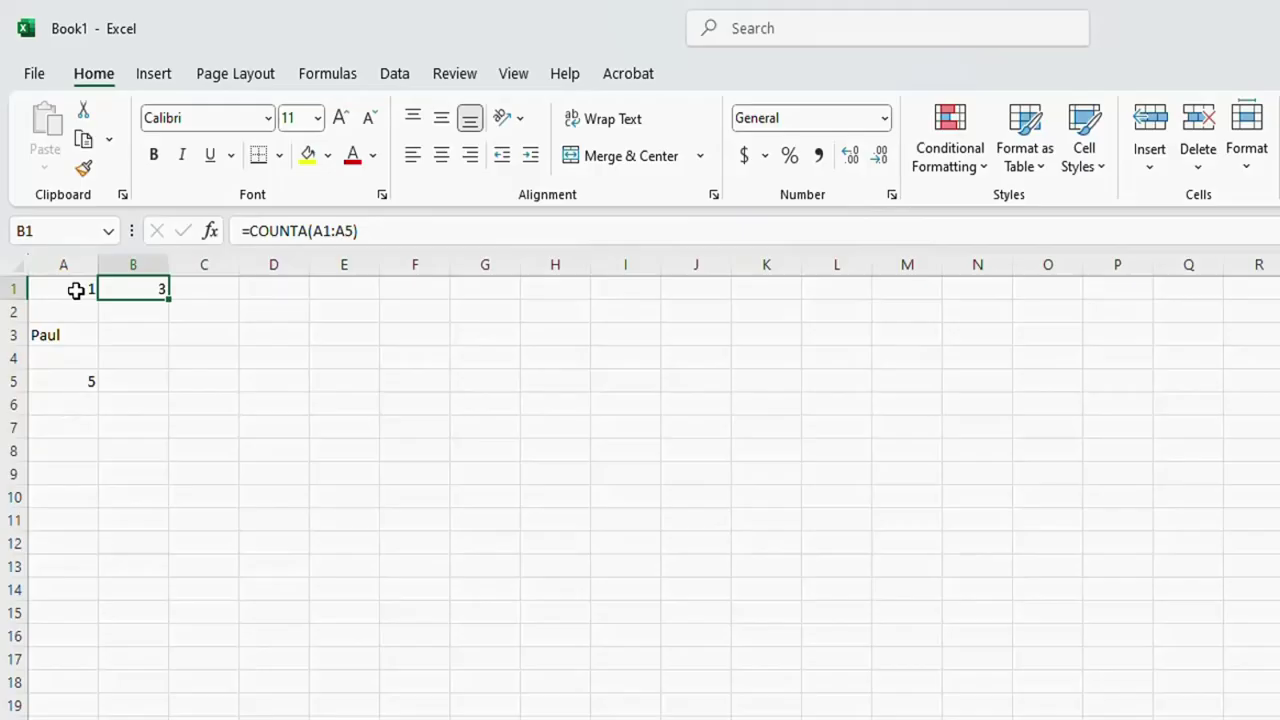
left_click(50, 340)
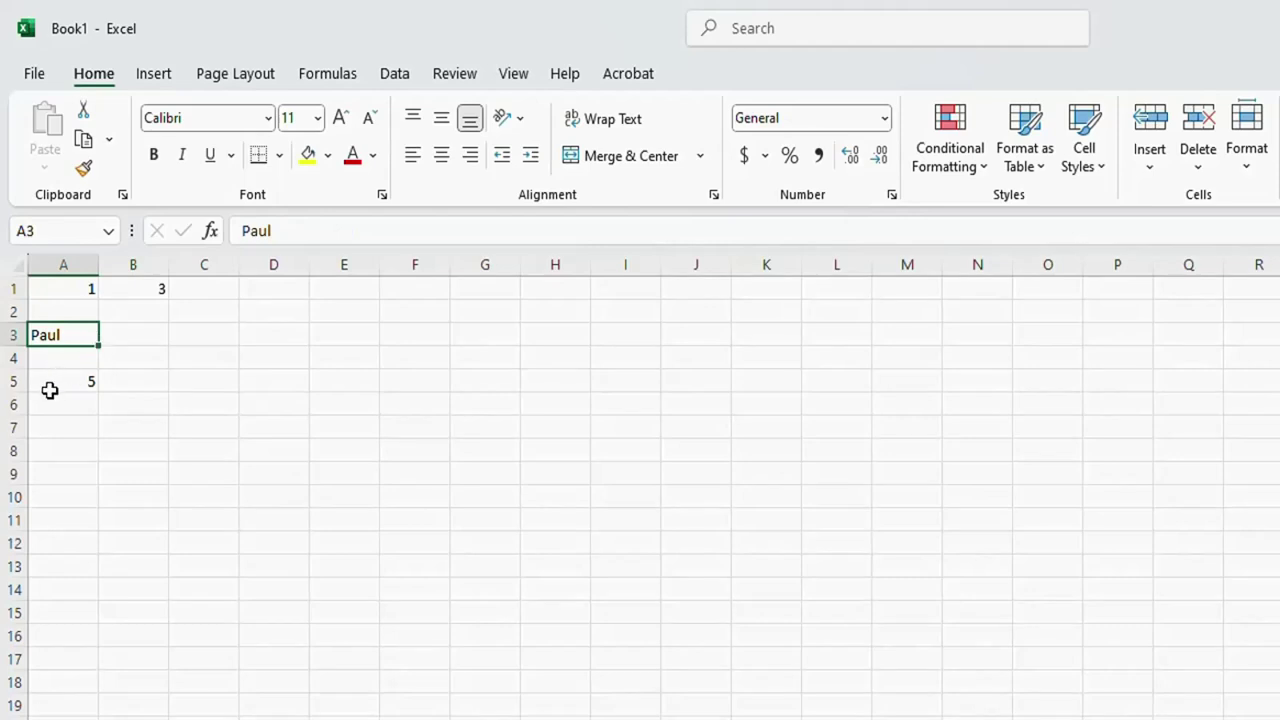
left_click(66, 386)
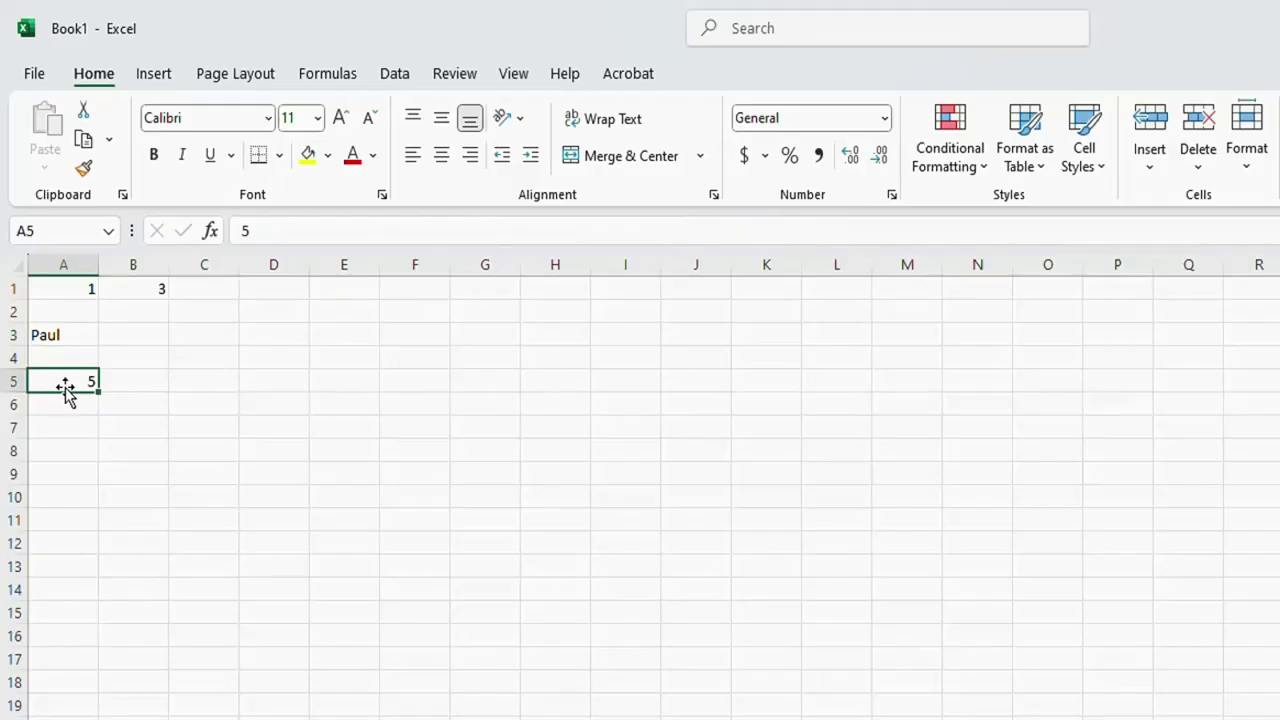
left_click(77, 292)
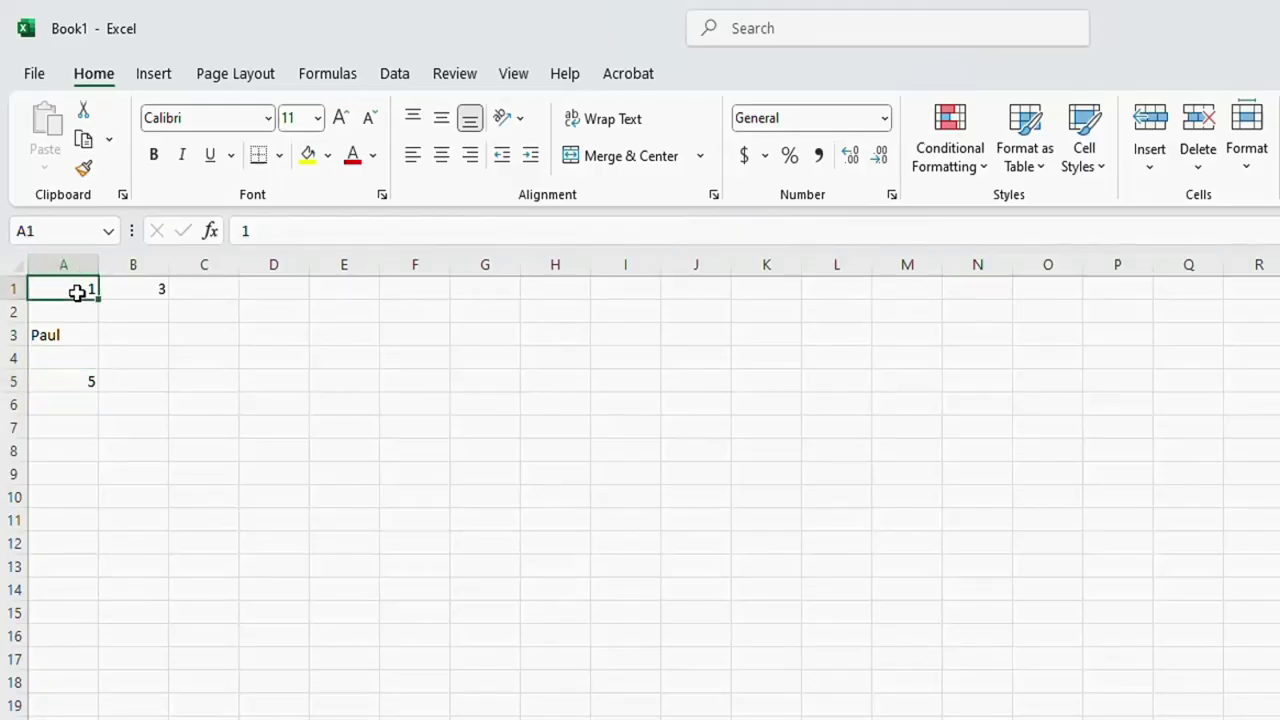
left_click(76, 332)
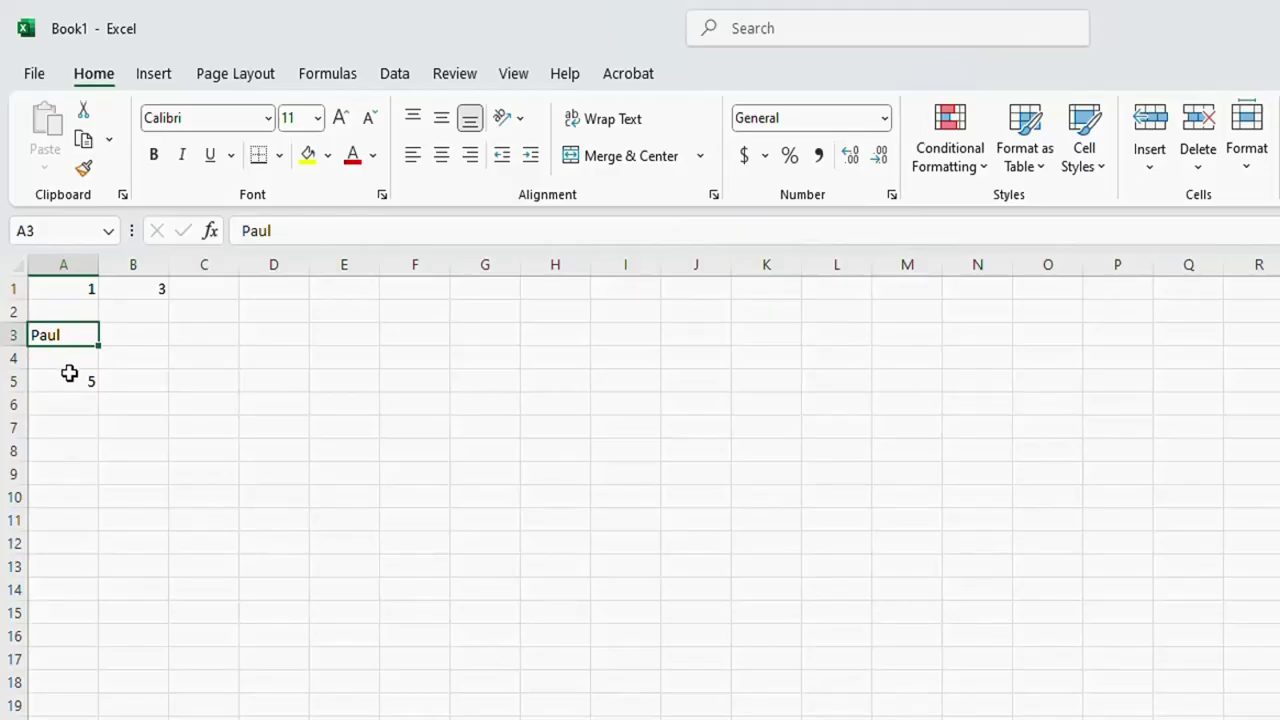
left_click(69, 376)
Replace the formula in B1 with =COUNTBLANK(A1:A5) to count the empty cells in the range
left_click(149, 291)
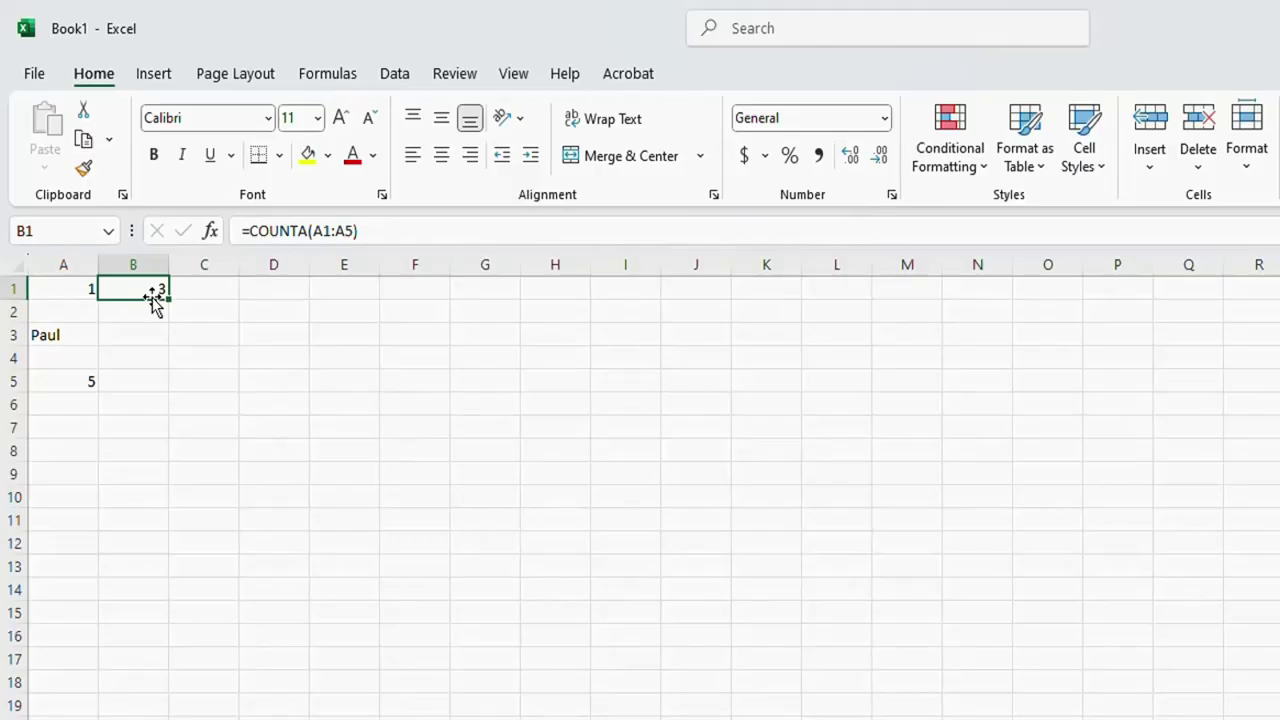
key("Delete")
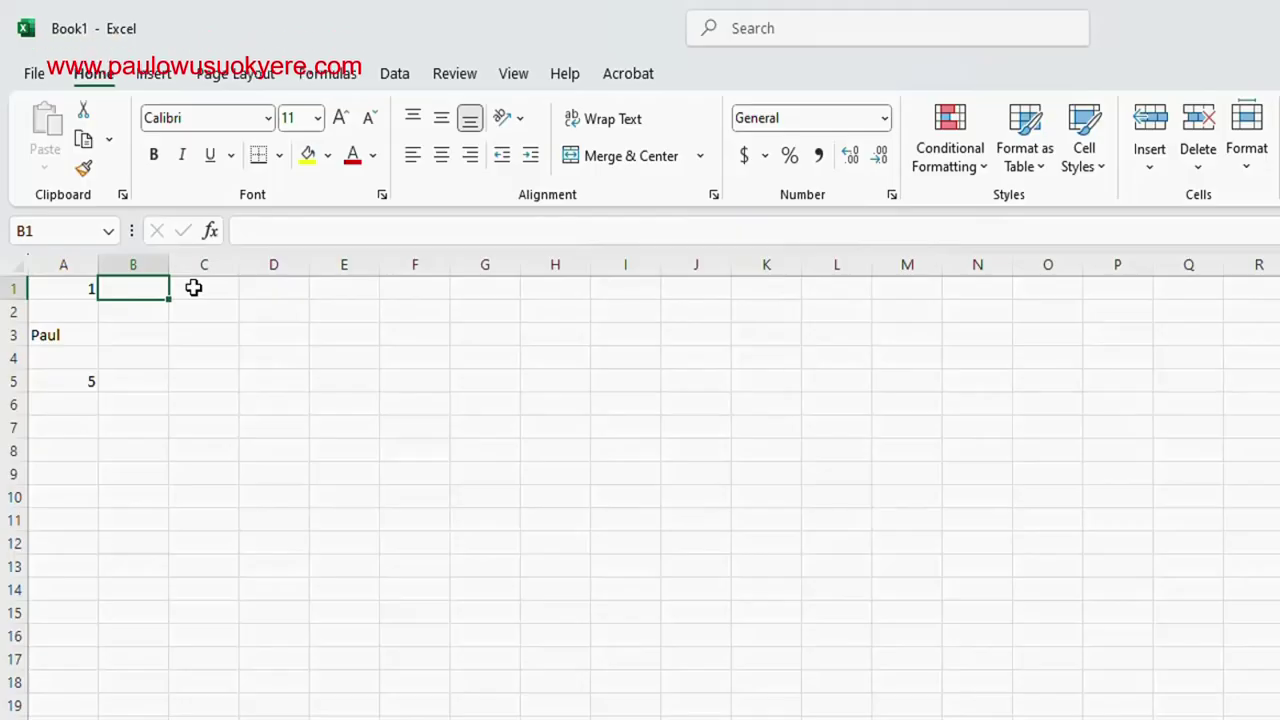
key("F2")
type("=count")
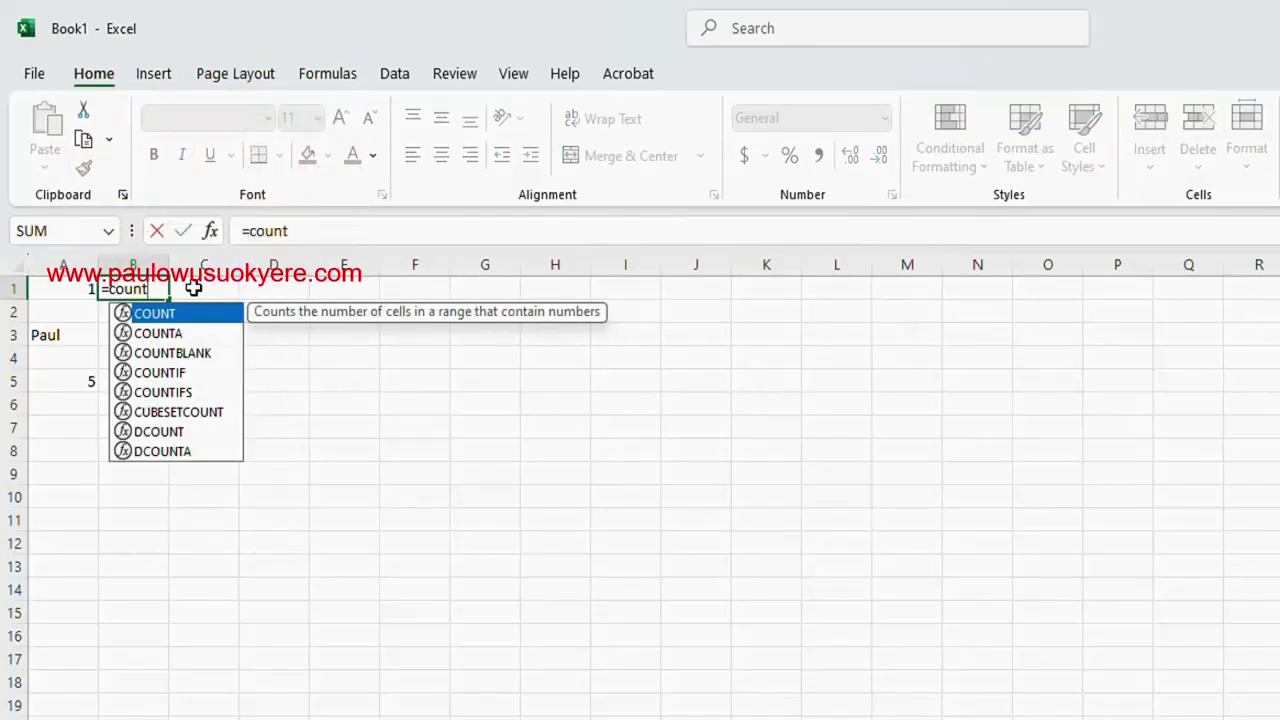
type("blank")
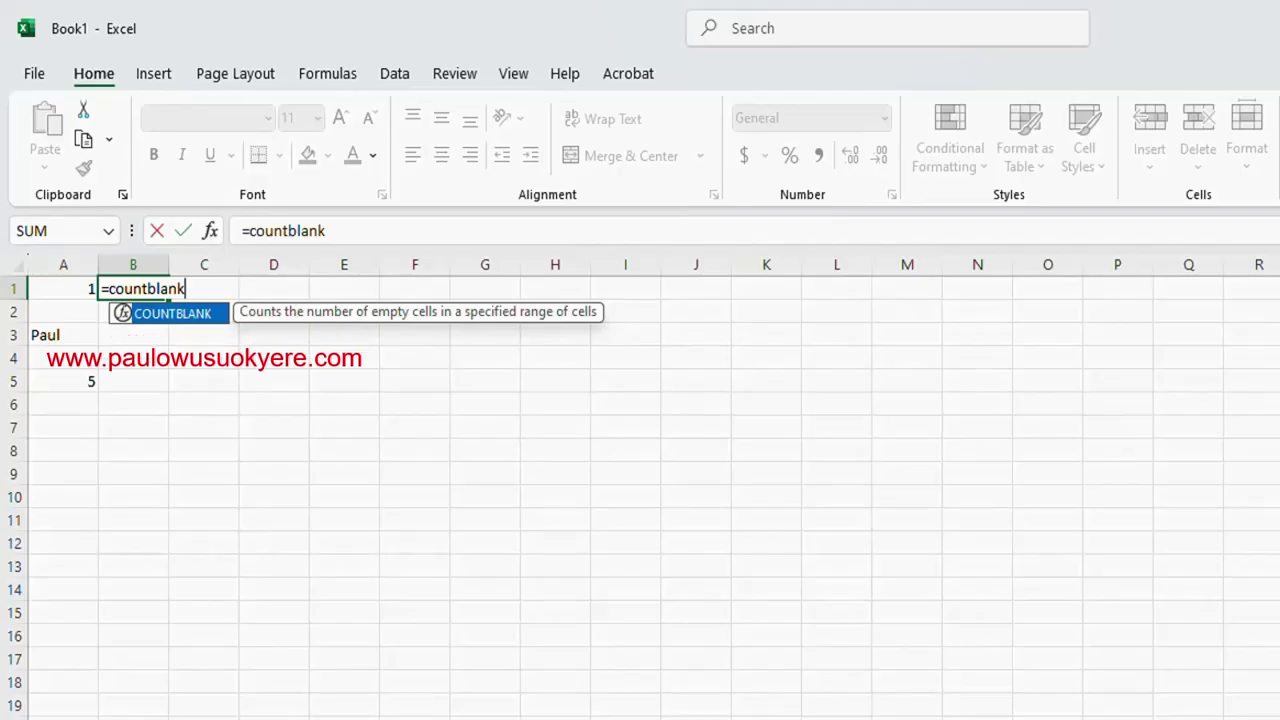
type("(")
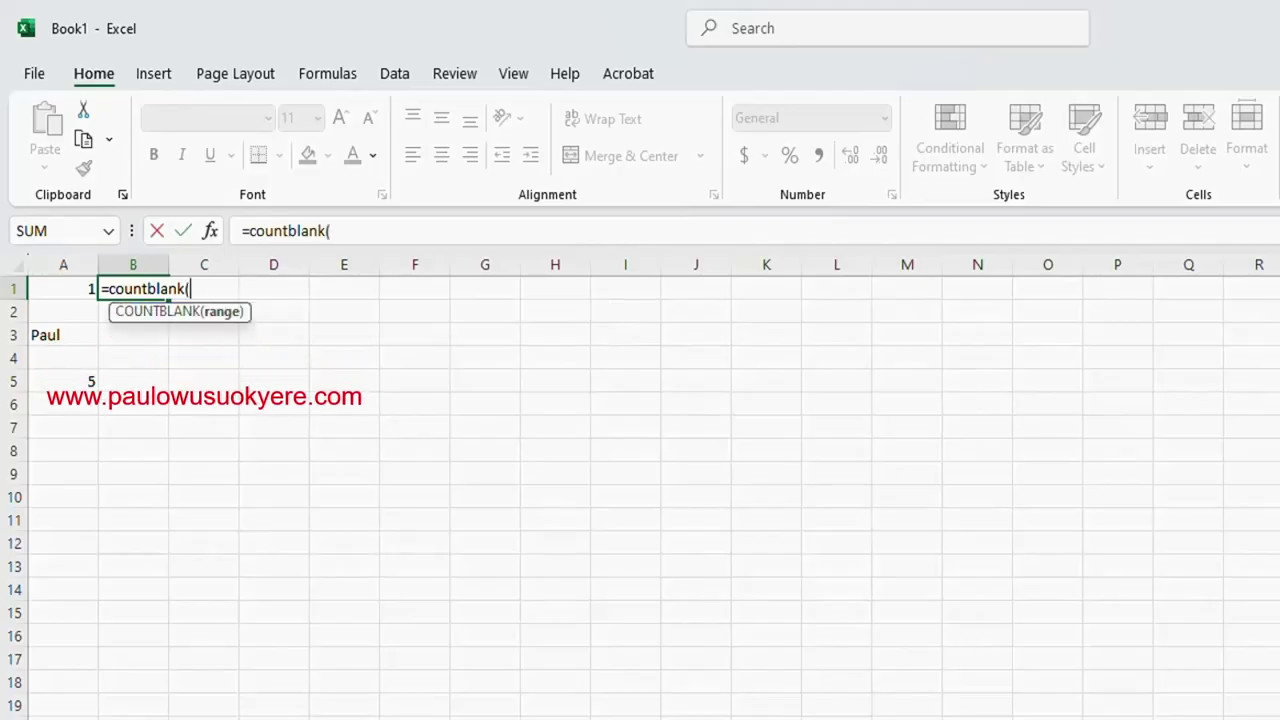
left_click(83, 289)
left_click_drag(83, 289, 79, 378)
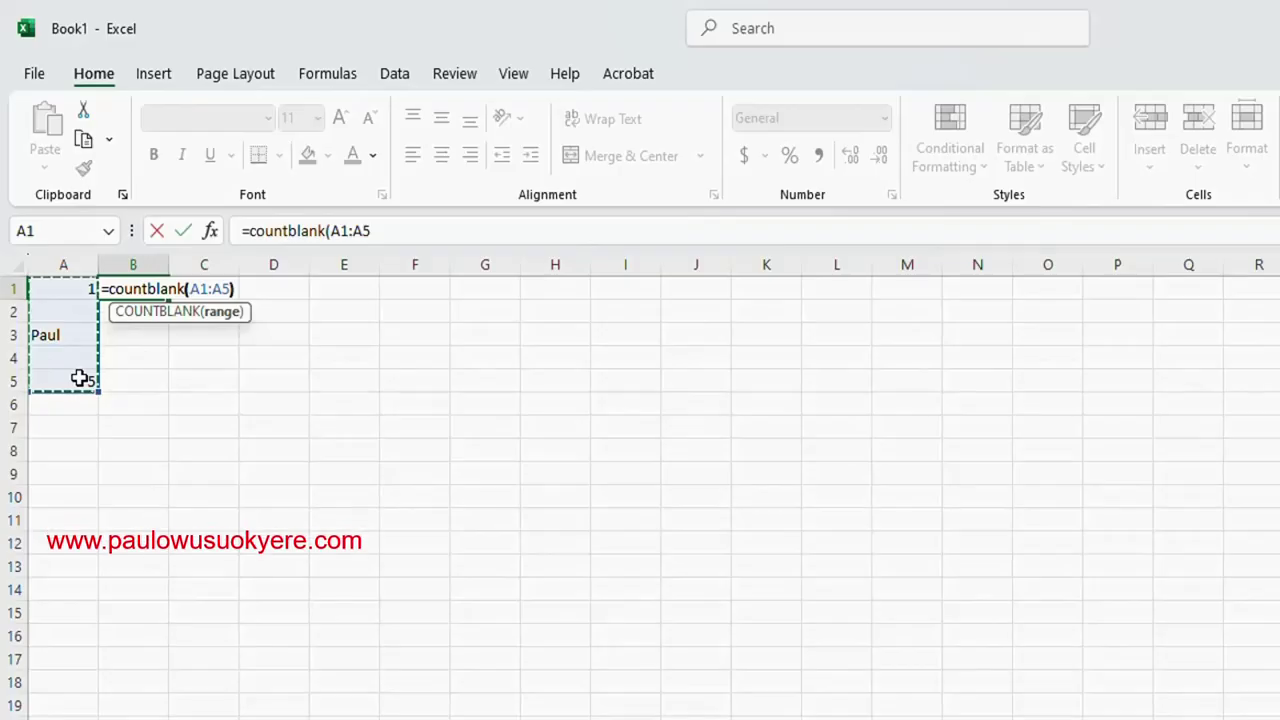
type(")")
key("Return")
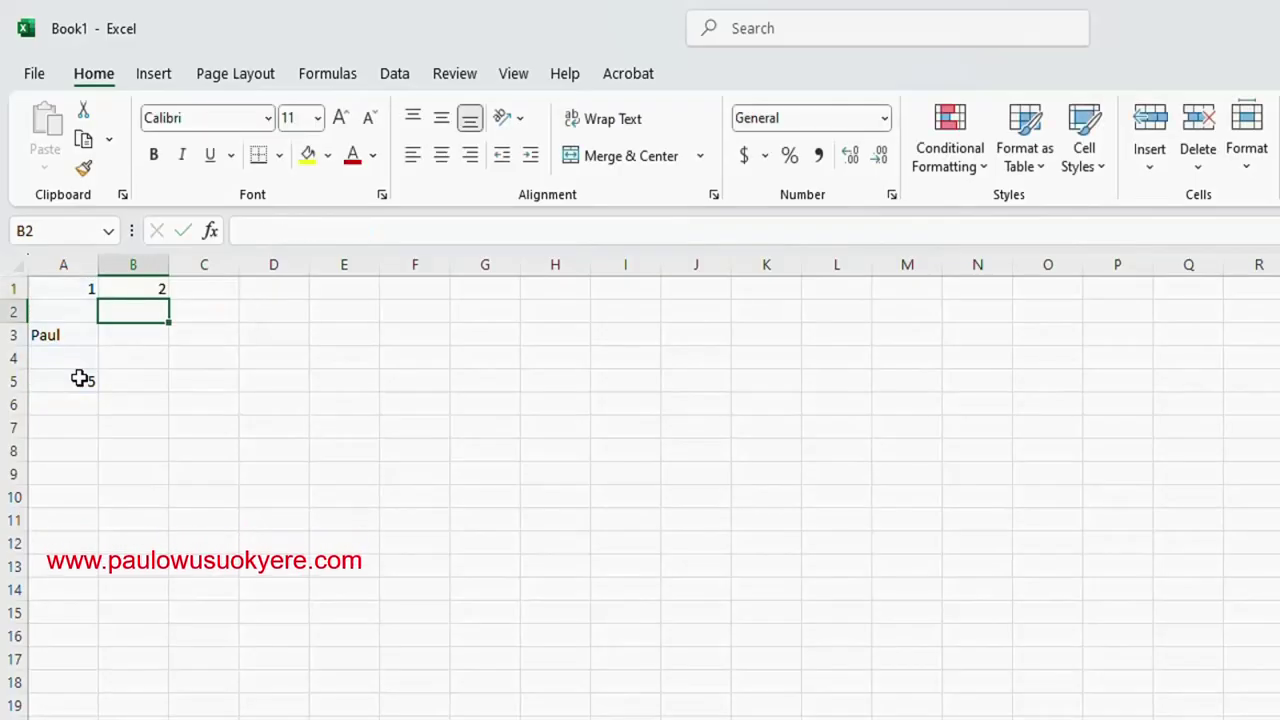
Check the COUNTBLANK formula in B1 against the blank cells A2 and A4 within the range A1:A5
left_click(120, 289)
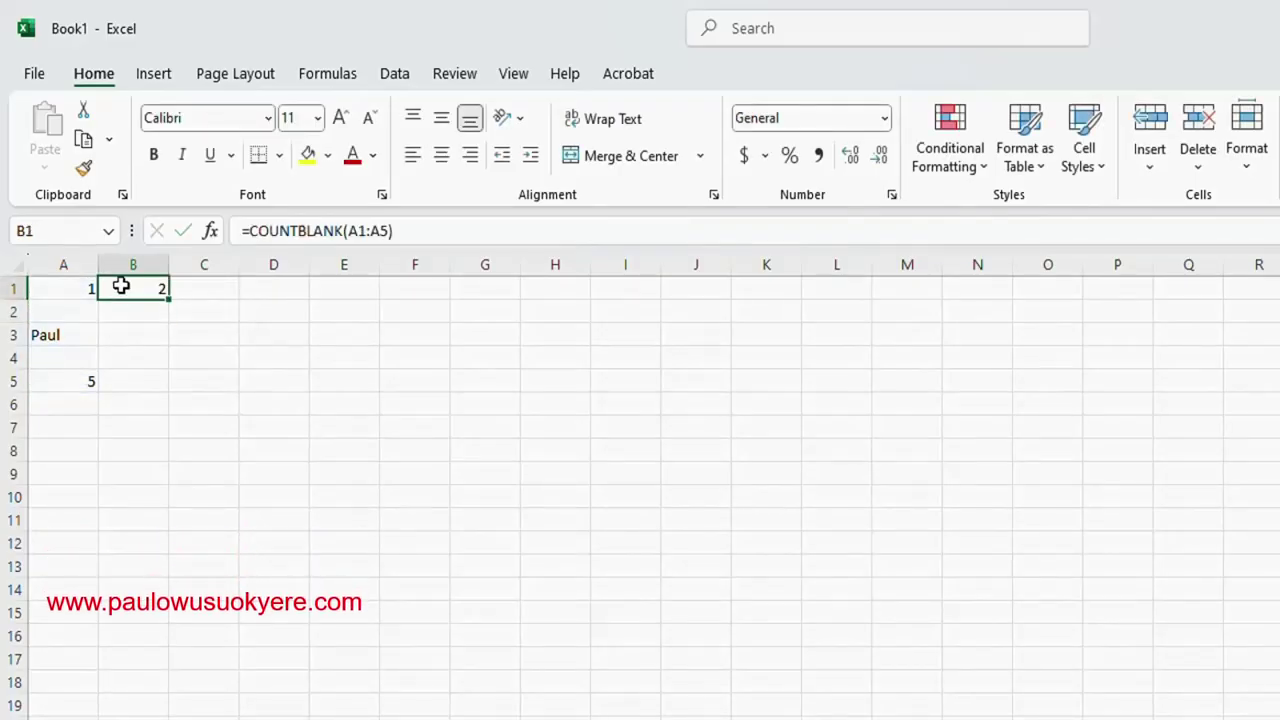
left_click(71, 312)
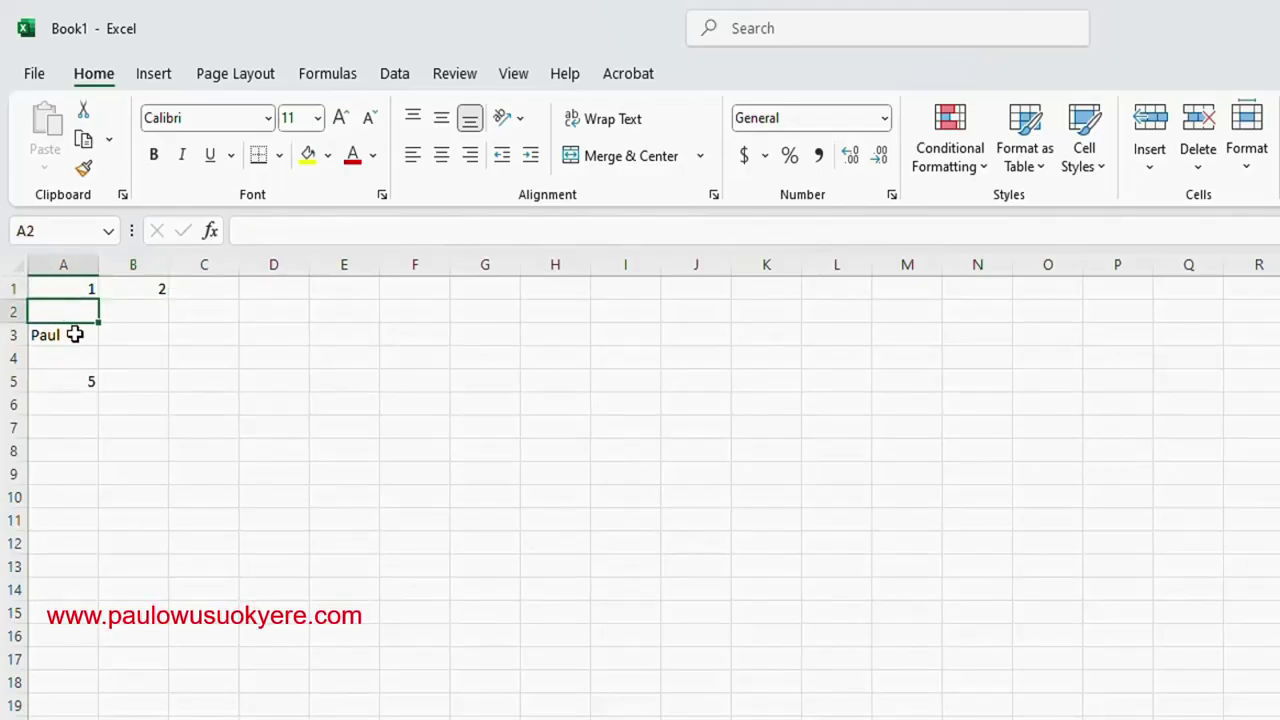
left_click(69, 360)
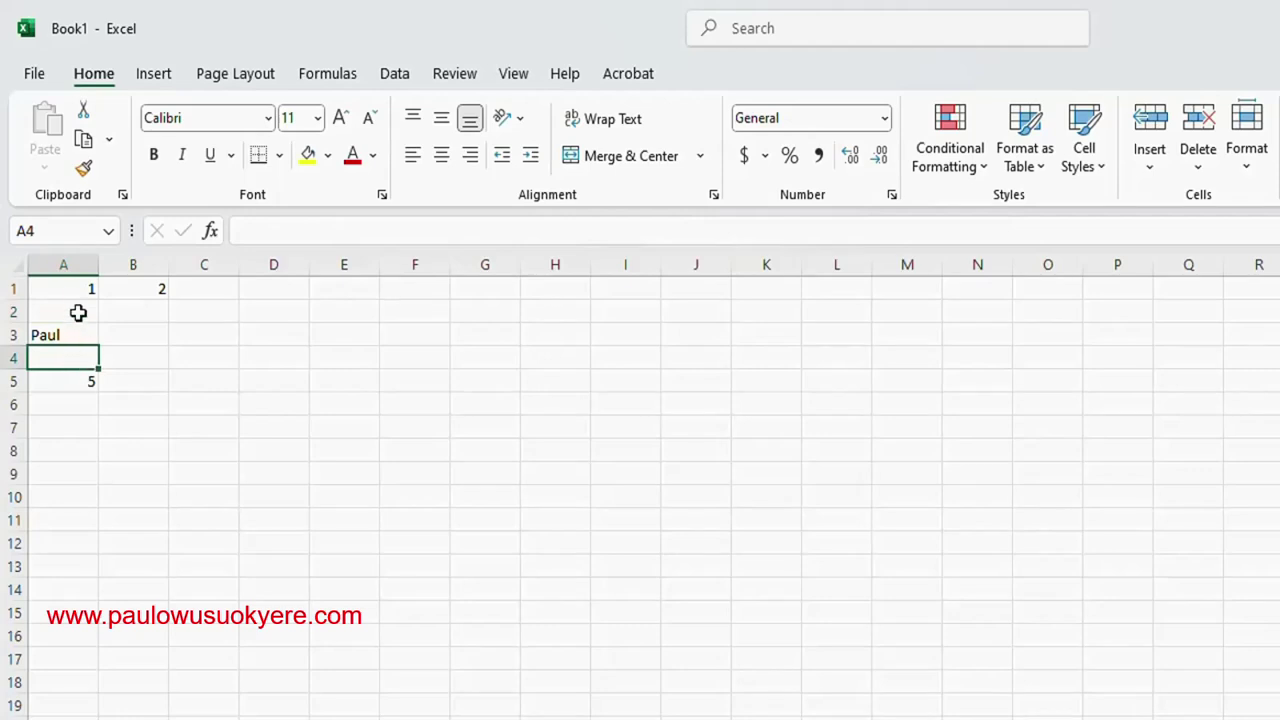
left_click_drag(77, 289, 78, 381)
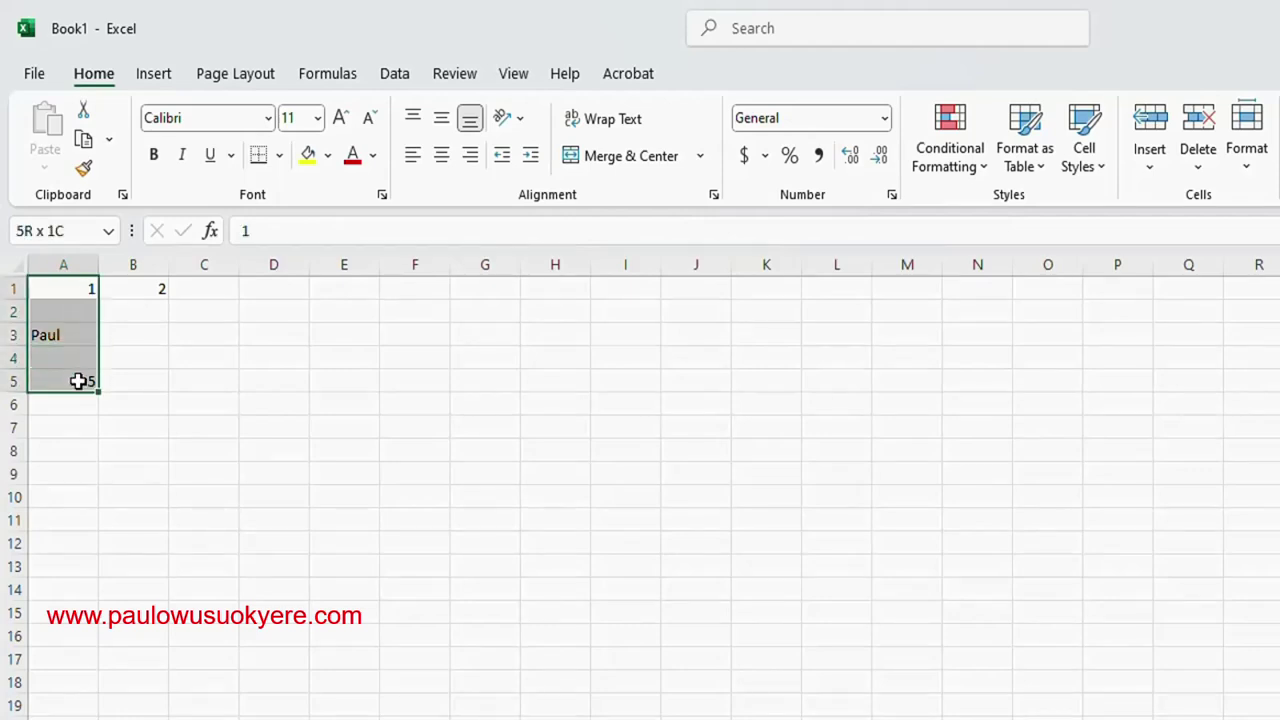
left_click(137, 290)
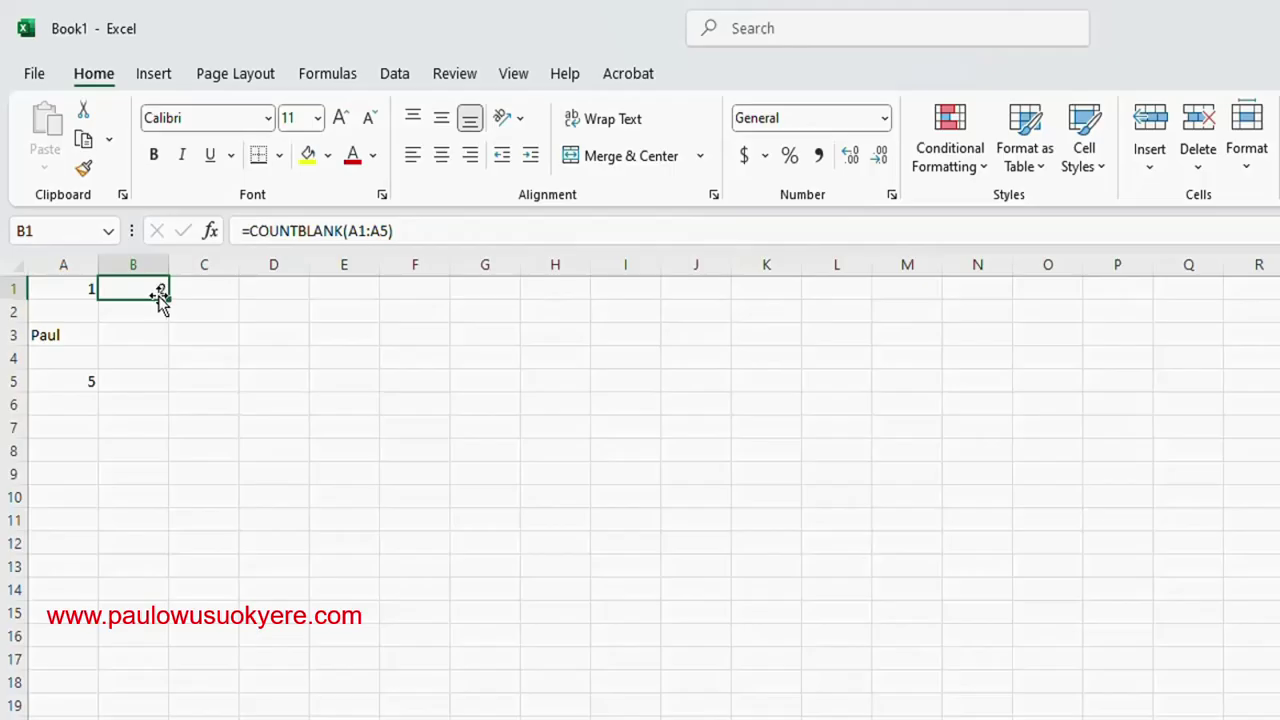
Clear the contents of A1:B5 and enter 10 in A1
left_click_drag(86, 287, 132, 386)
key("Delete")
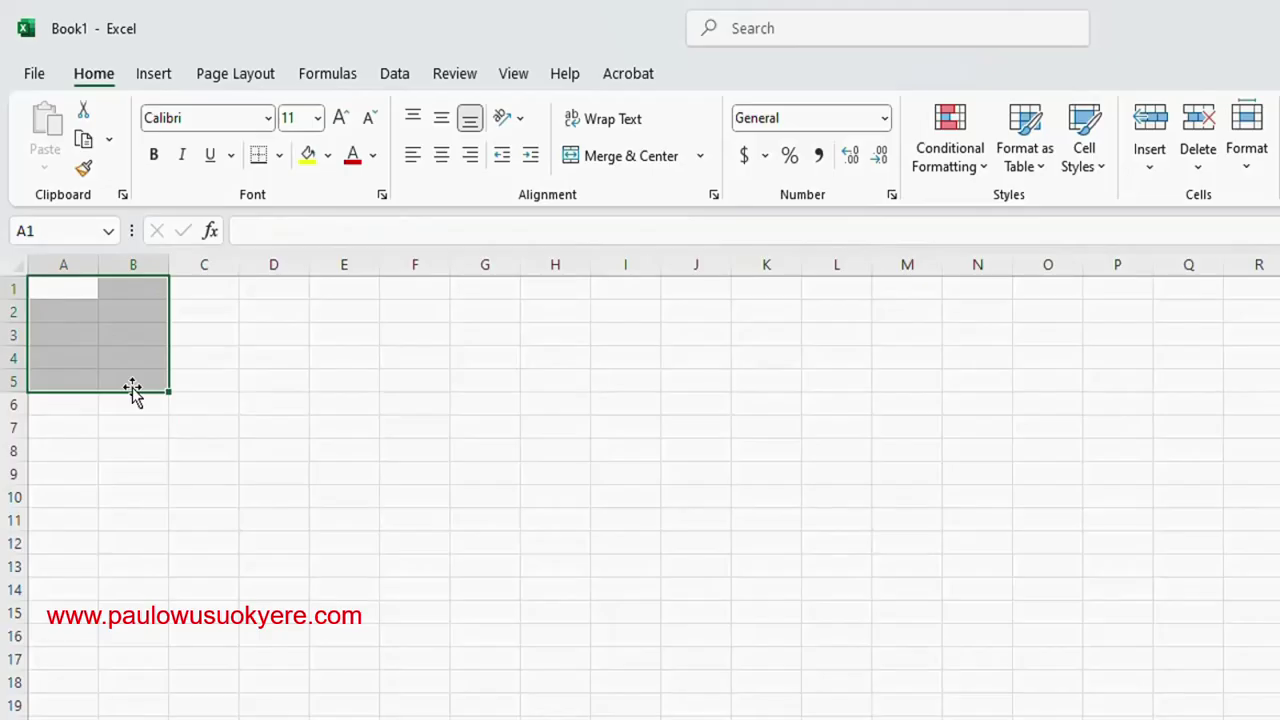
left_click(78, 296)
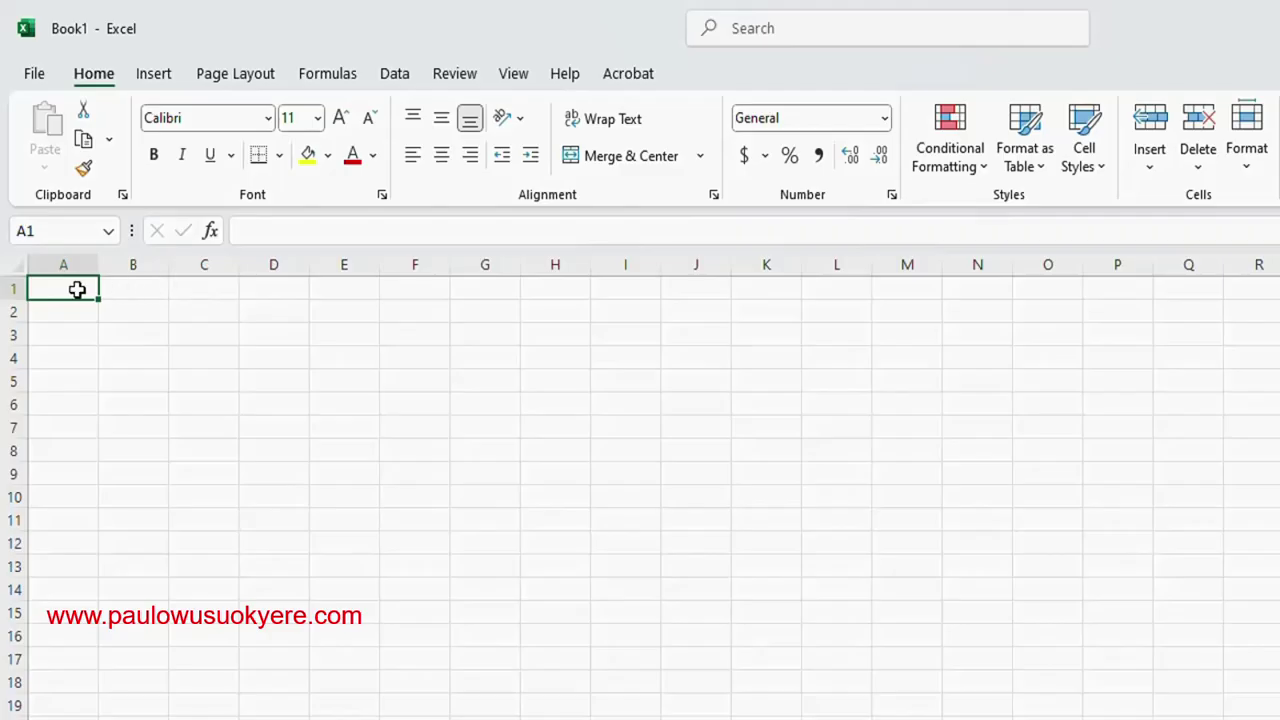
type("10")
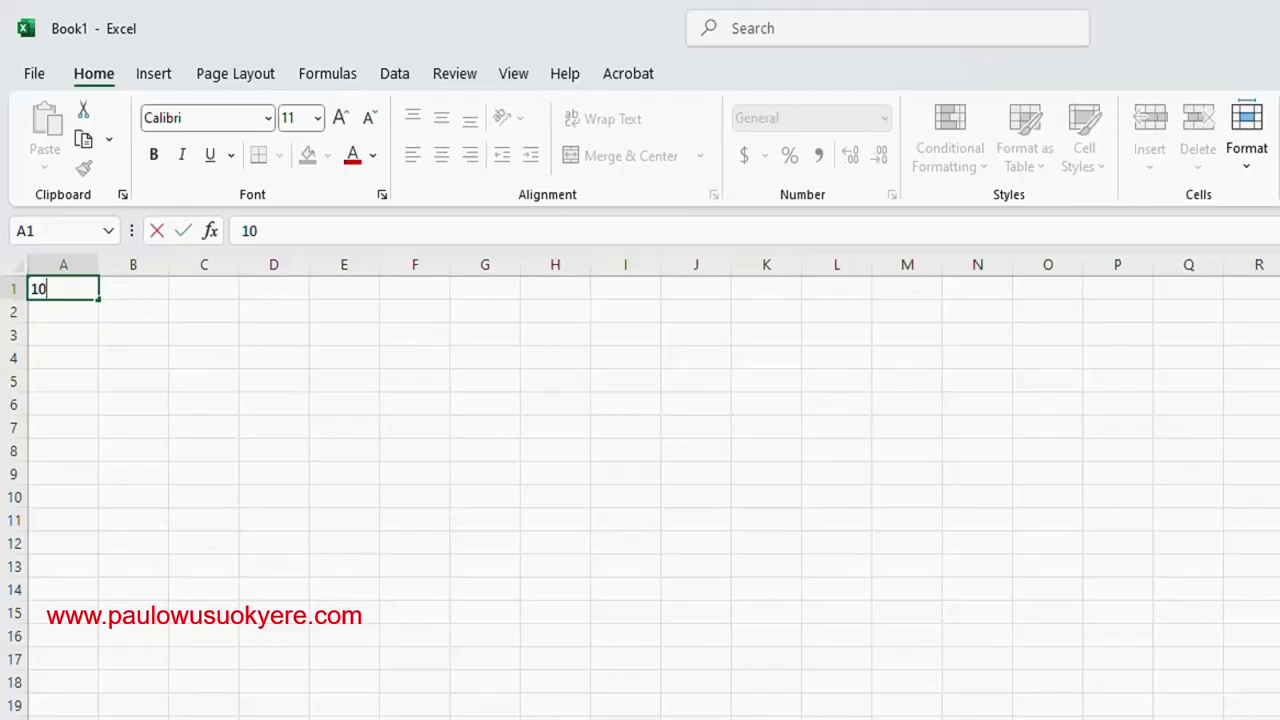
Enter the formula =TAN(A1) in B1 to calculate the tangent of the number in A1
left_click(123, 289)
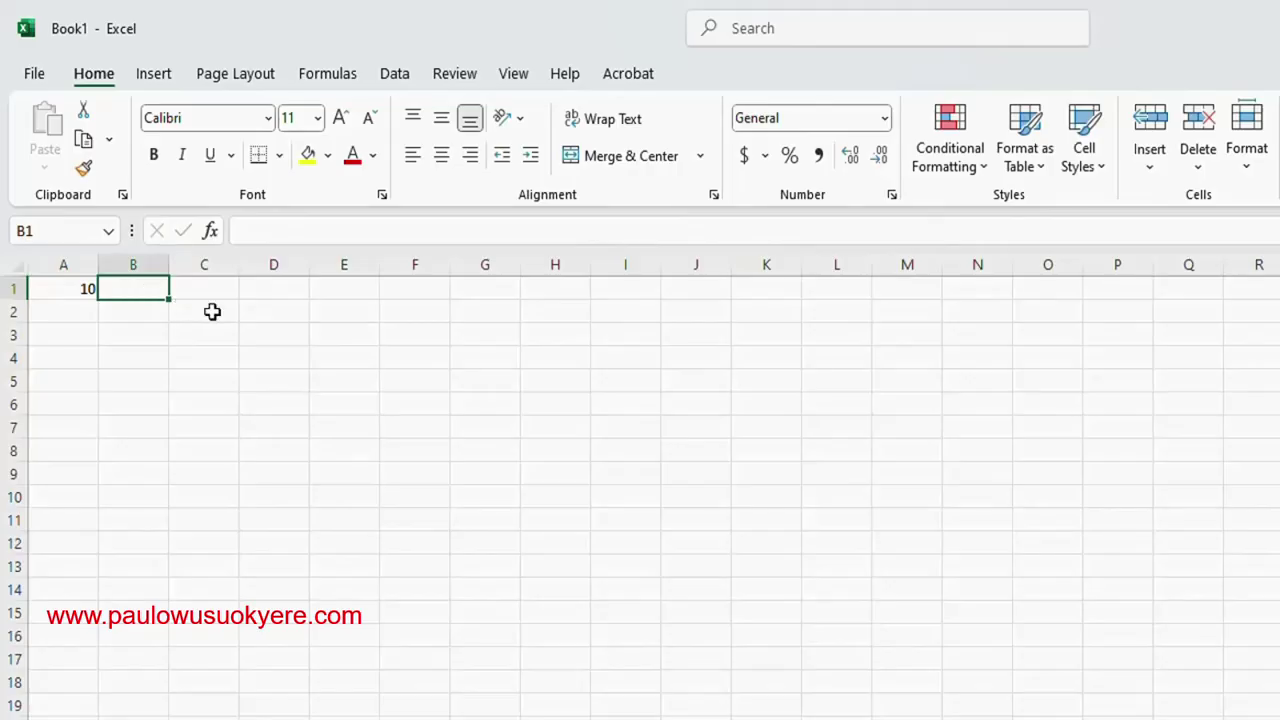
type("=tan")
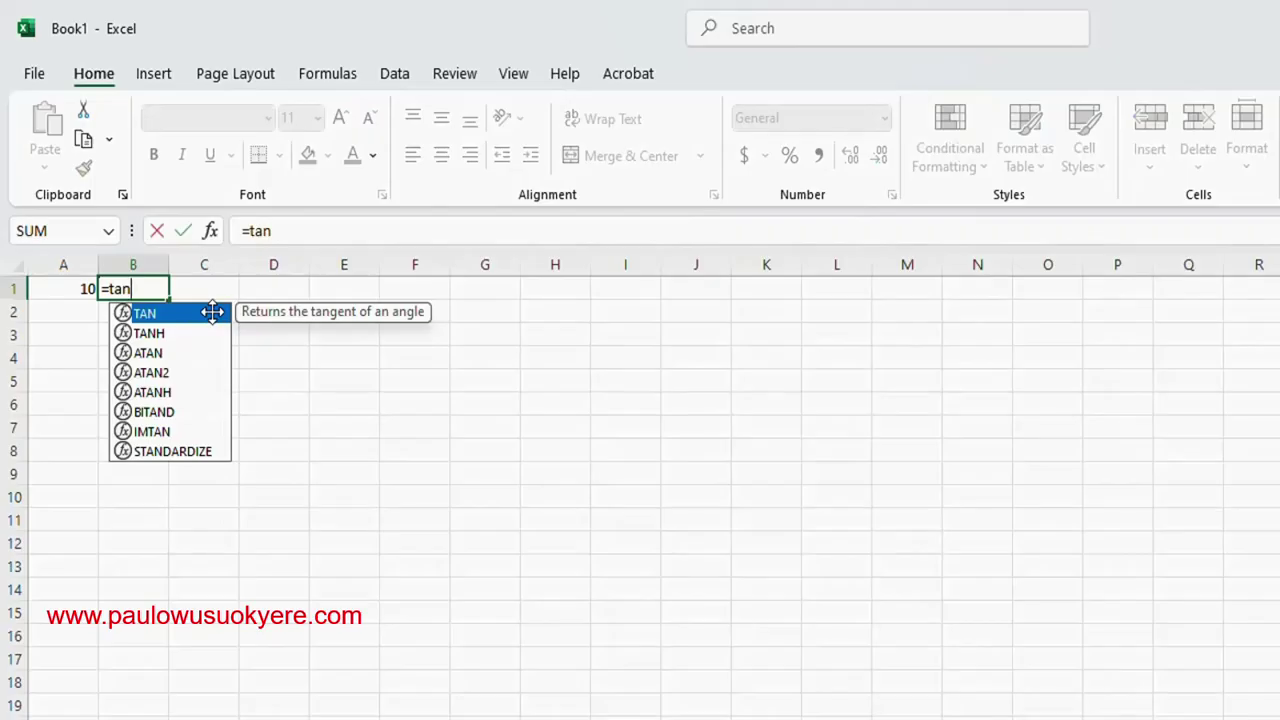
type("(")
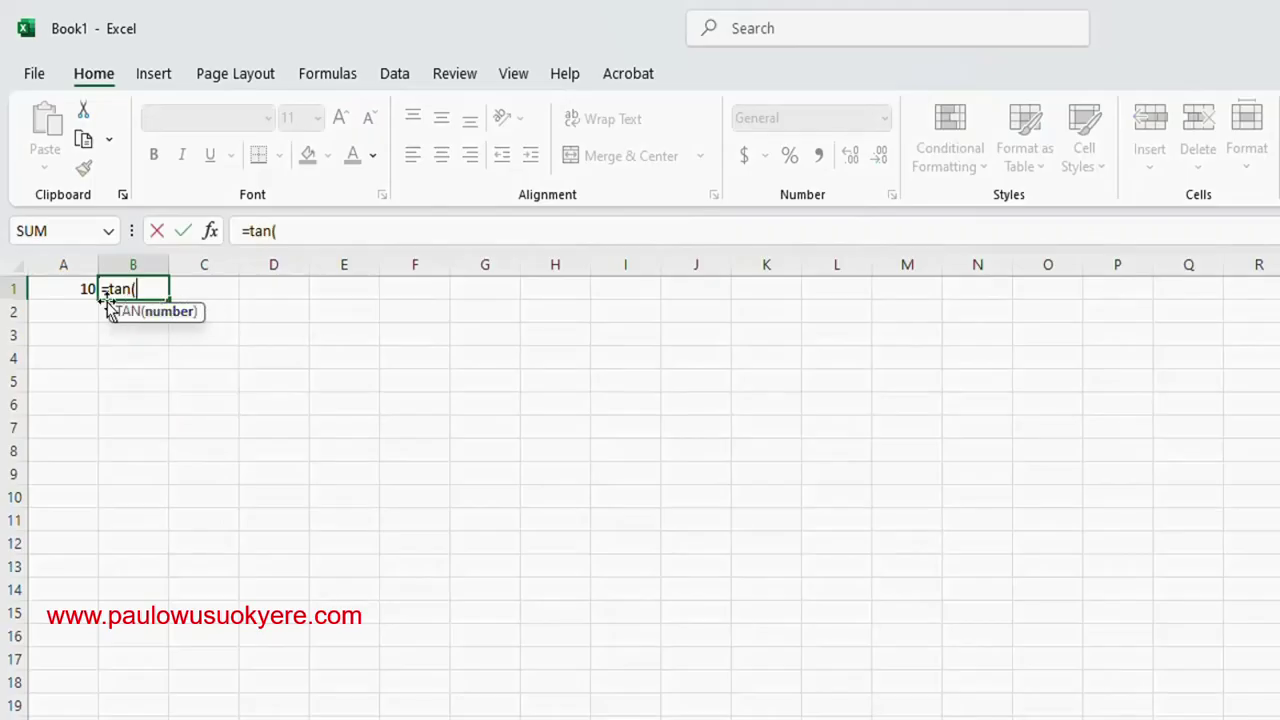
left_click(77, 288)
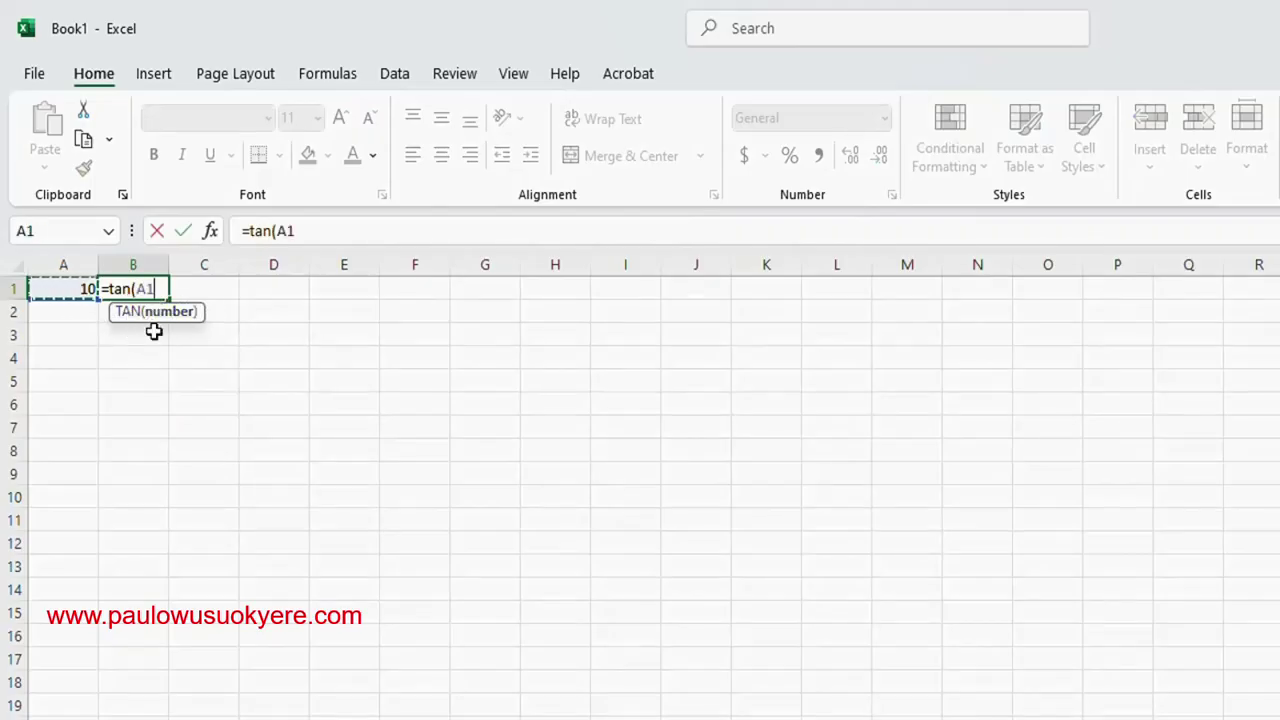
type(")")
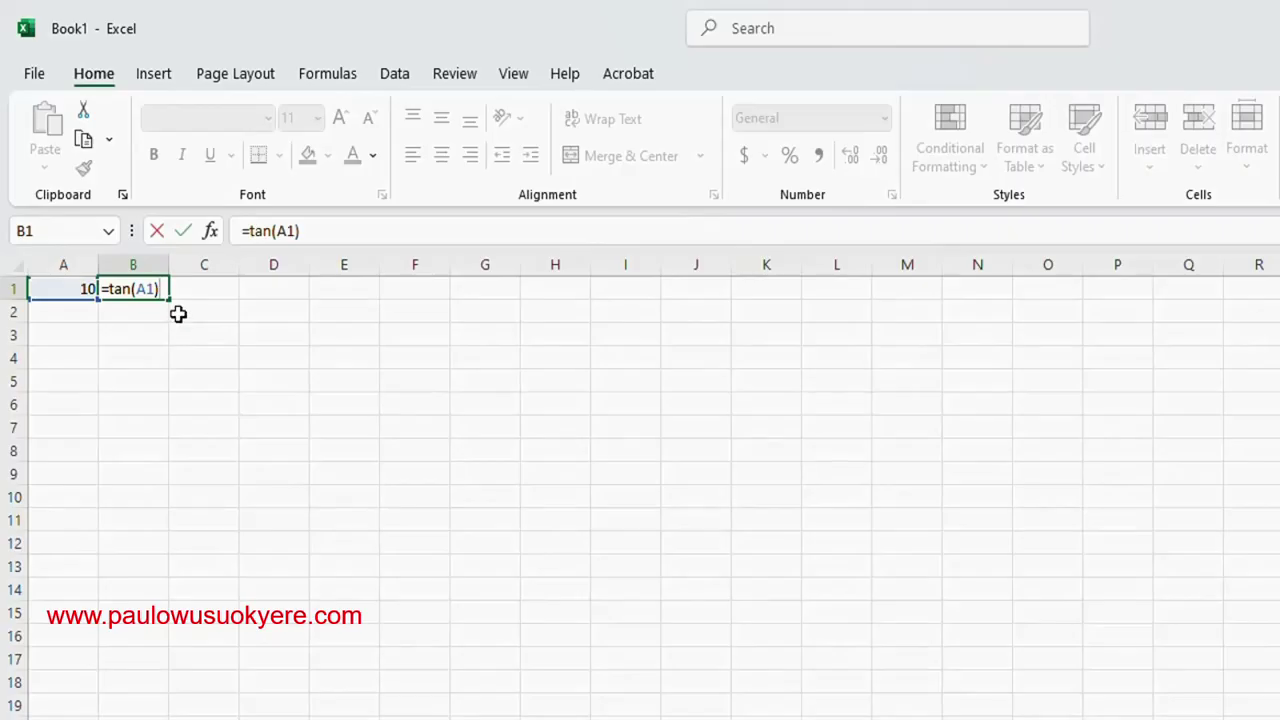
key("Return")
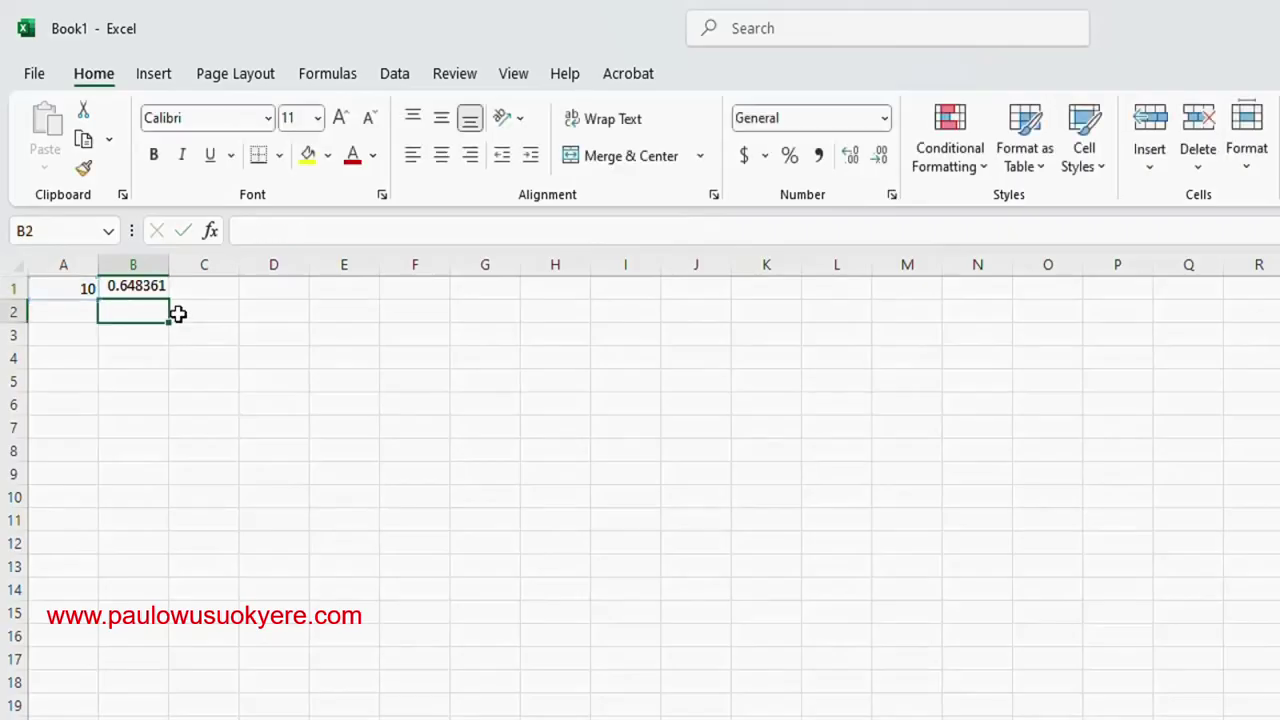
Replace the formula in B1 with =COS(A1) to calculate the cosine of the number in A1
left_click(120, 289)
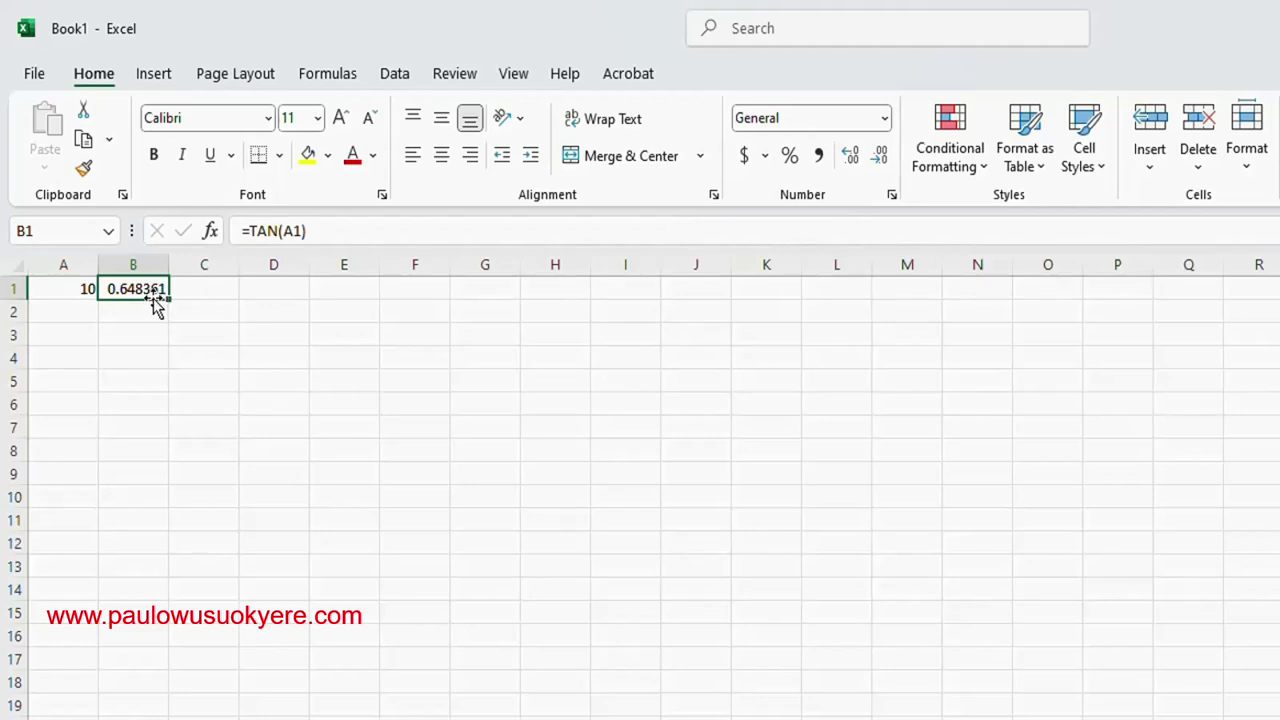
key("Delete")
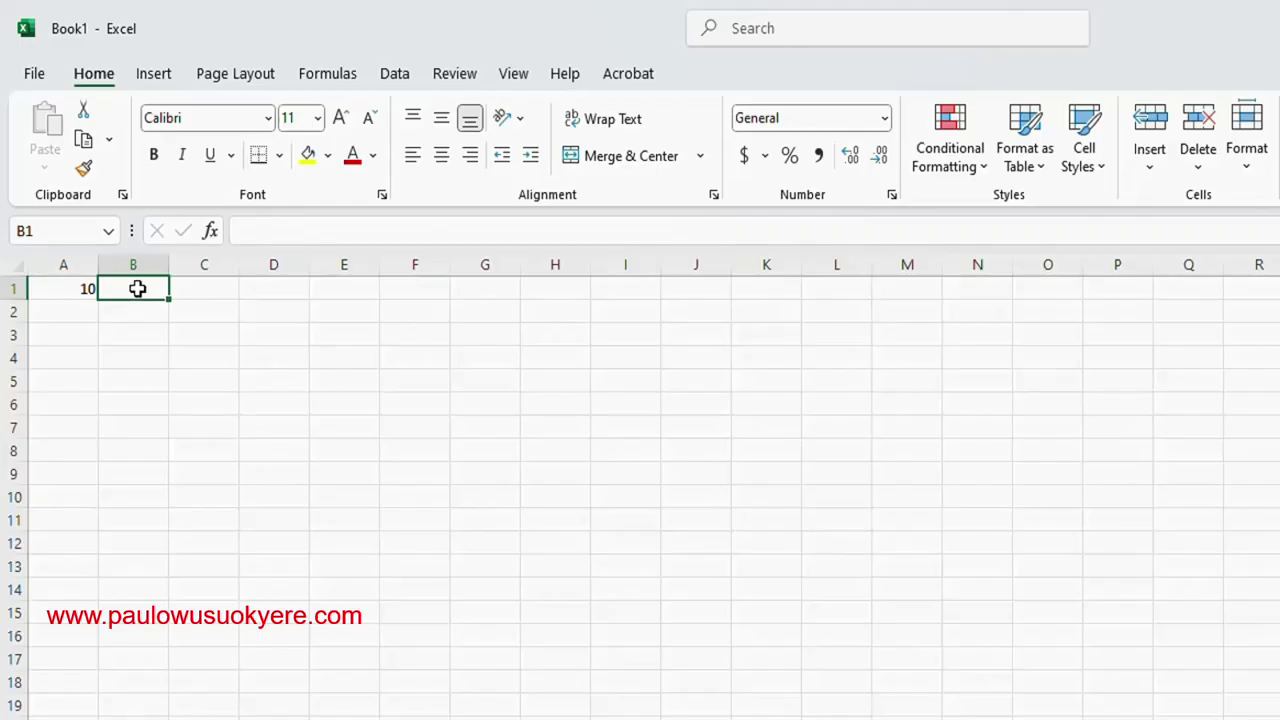
left_click(88, 289)
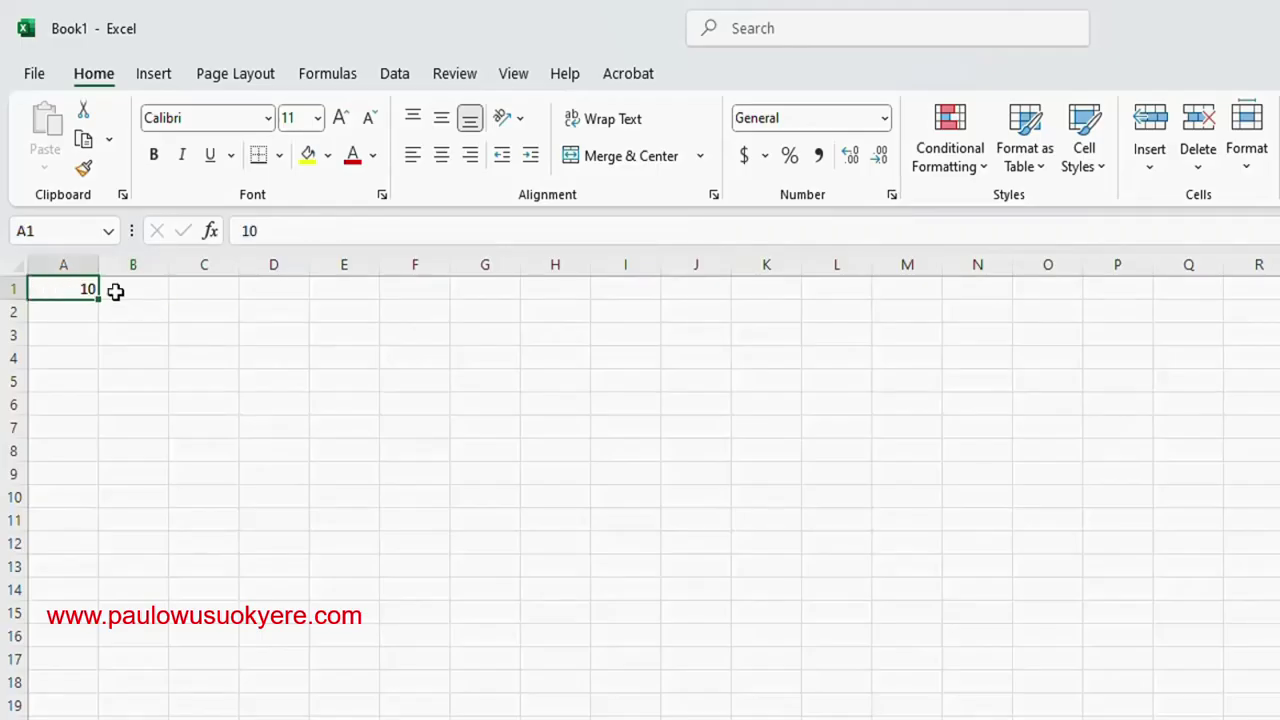
left_click(116, 290)
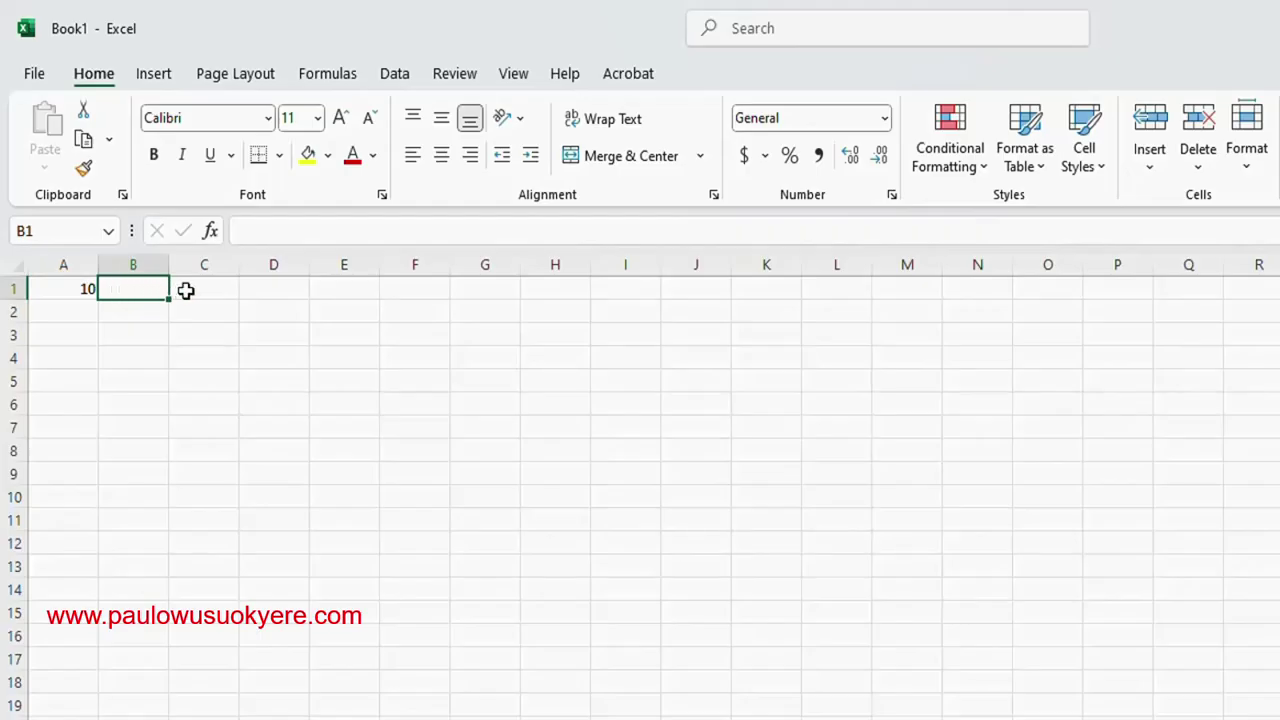
type("=cos")
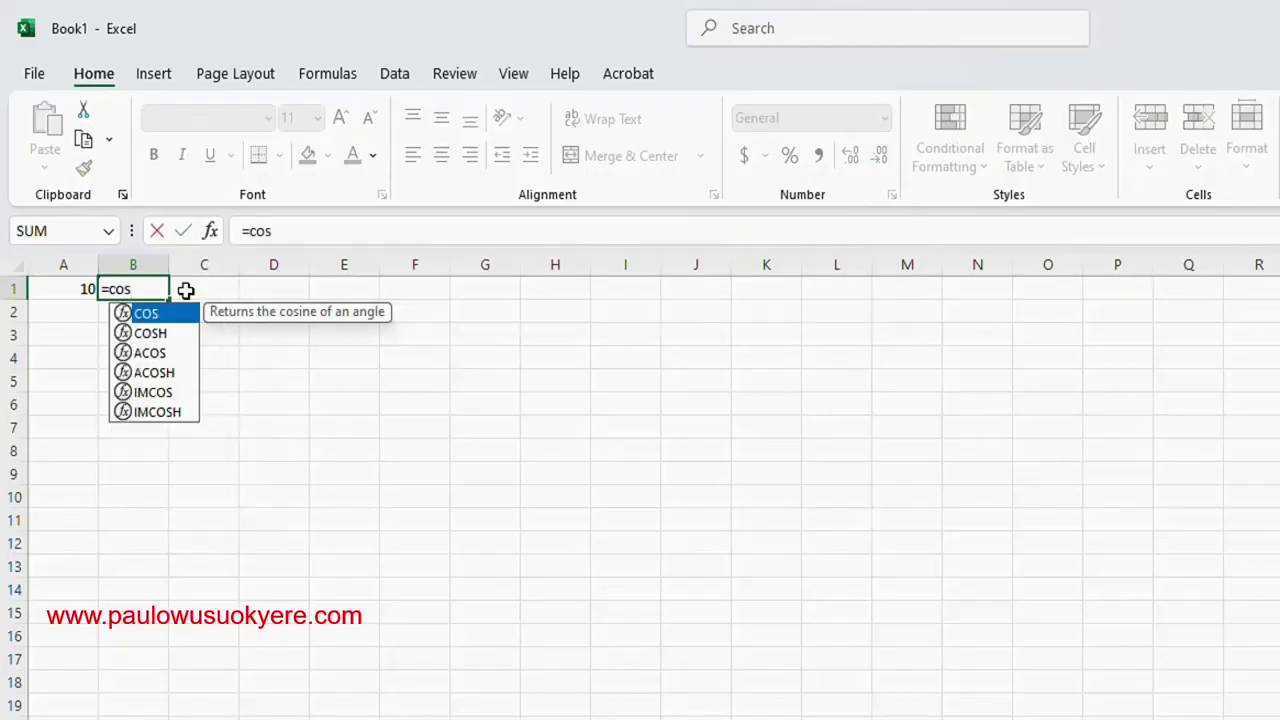
type("(")
left_click(81, 290)
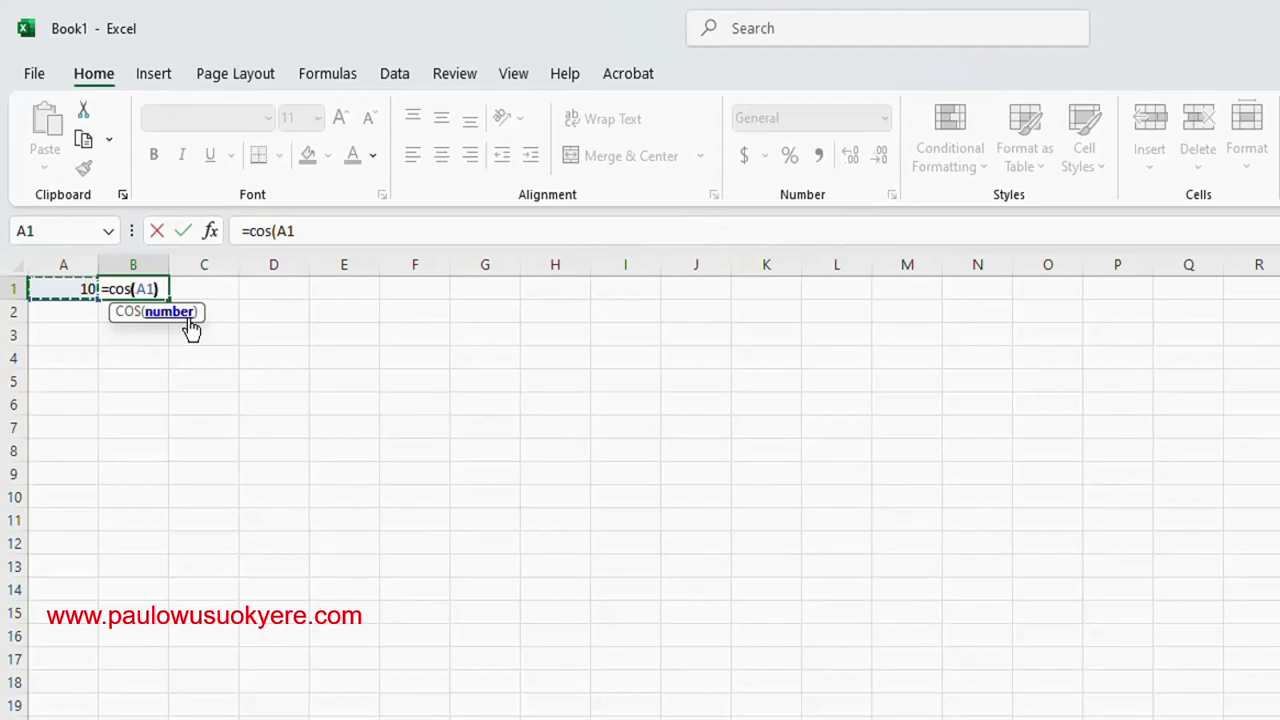
key("Return")
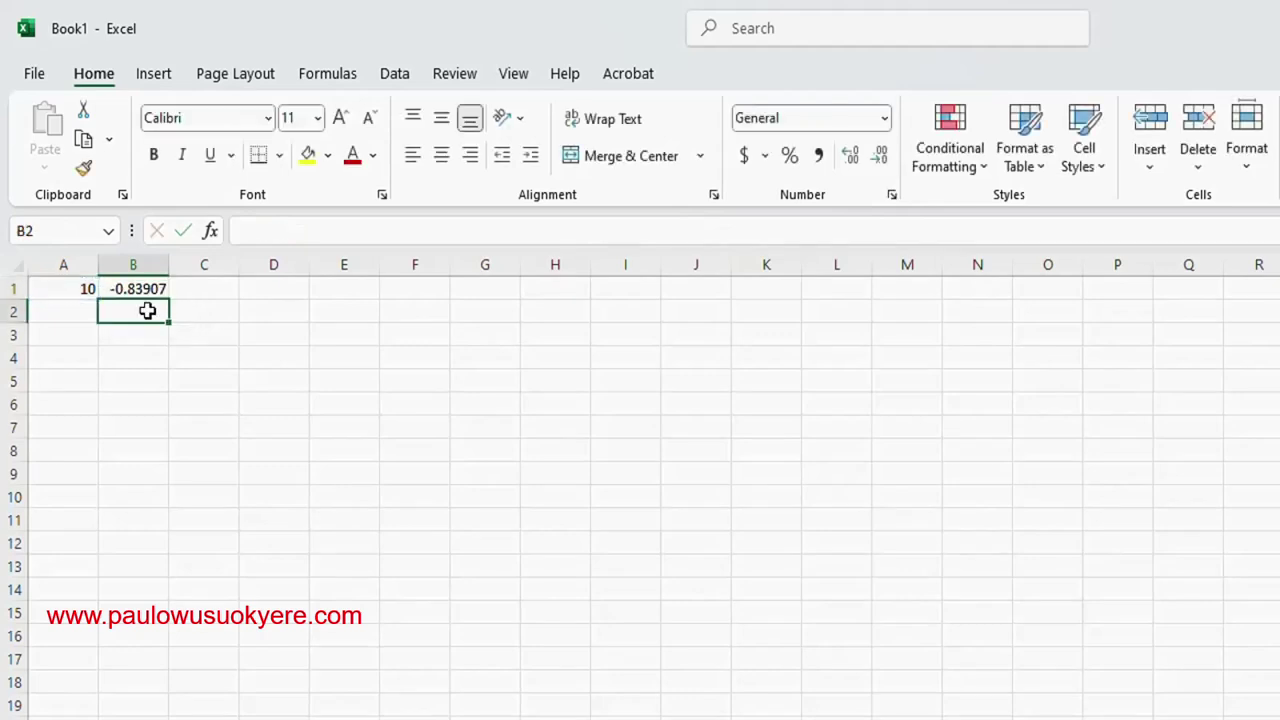
Clear A1:B1 and enter a first name in capital letters in A1
left_click(84, 286)
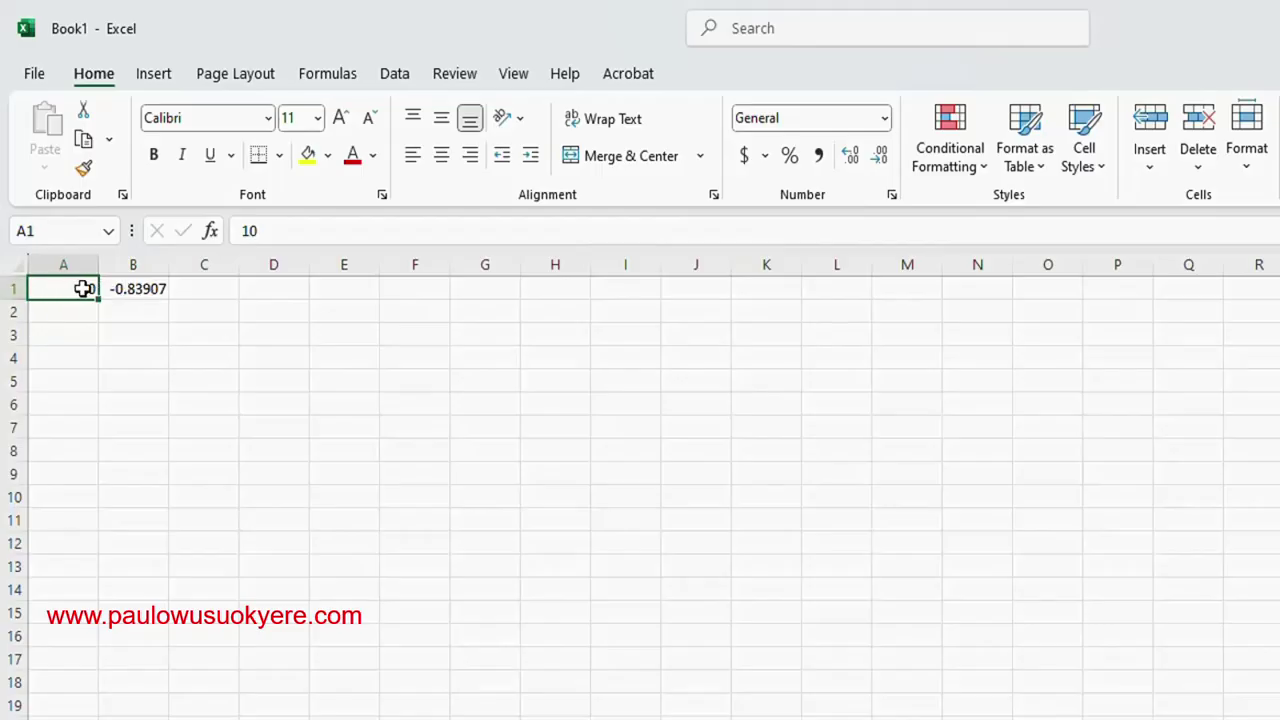
left_click_drag(79, 288, 120, 291)
key("Delete")
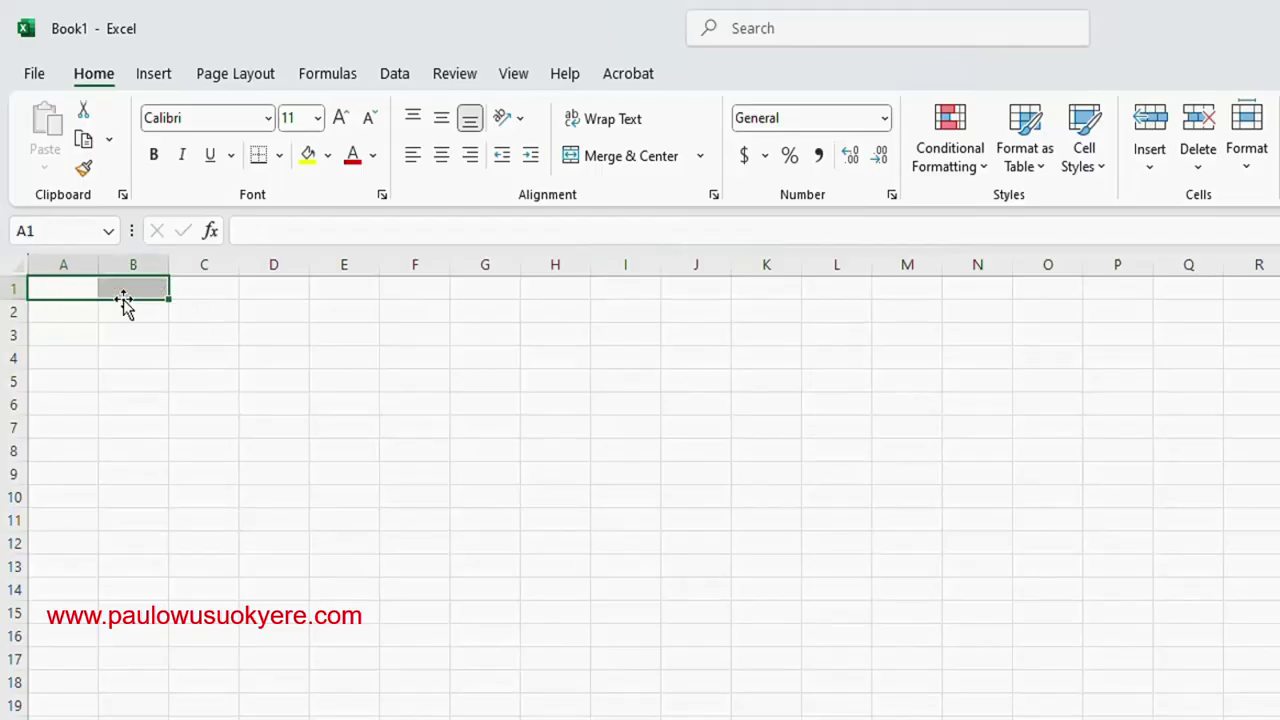
left_click(74, 289)
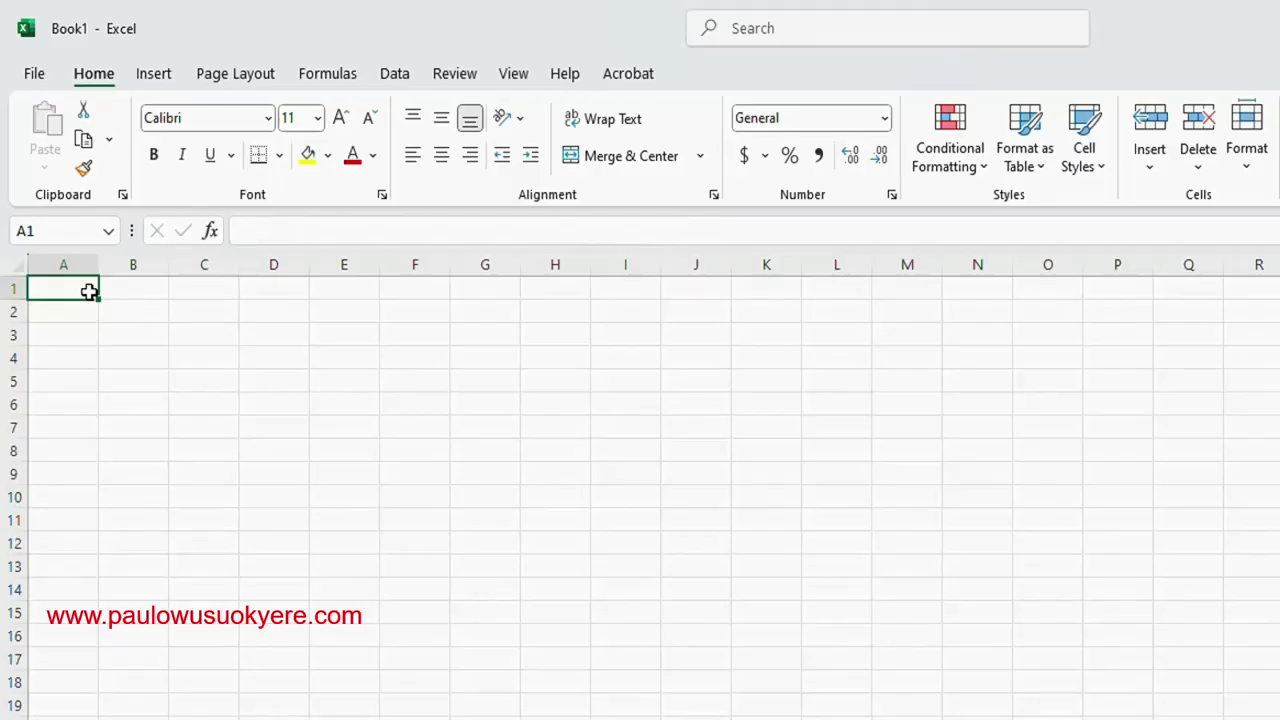
type("pau")
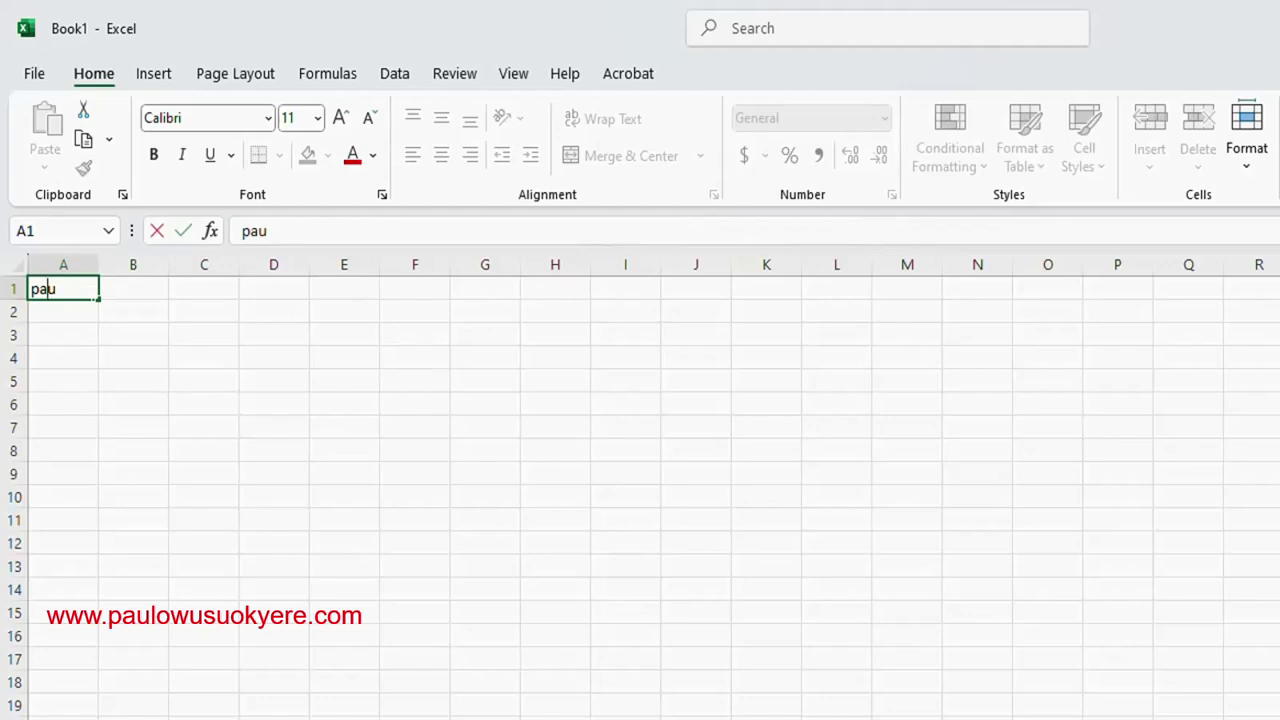
key("BackSpace")
key("BackSpace")
key("BackSpace")
type("PAUL")
key("Return")
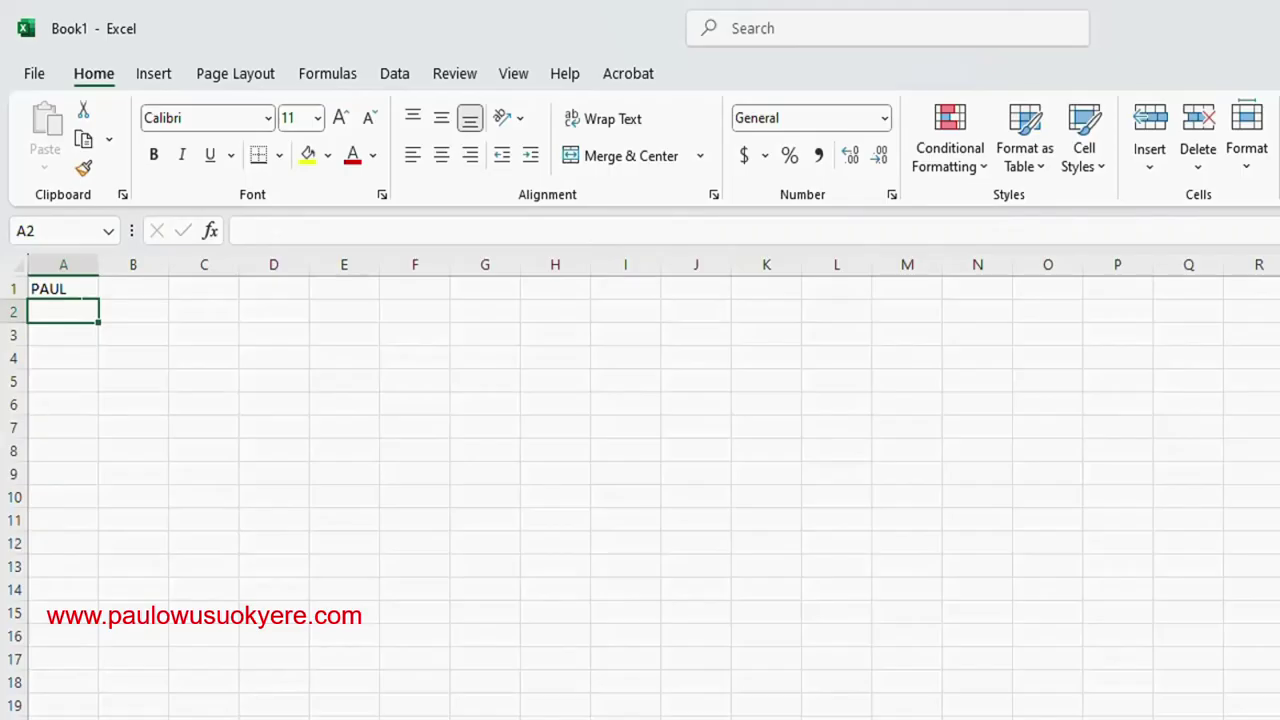
Enter the formula =LOWER(A1) in B1 to convert the capitalised name in A1 to lowercase
left_click(117, 287)
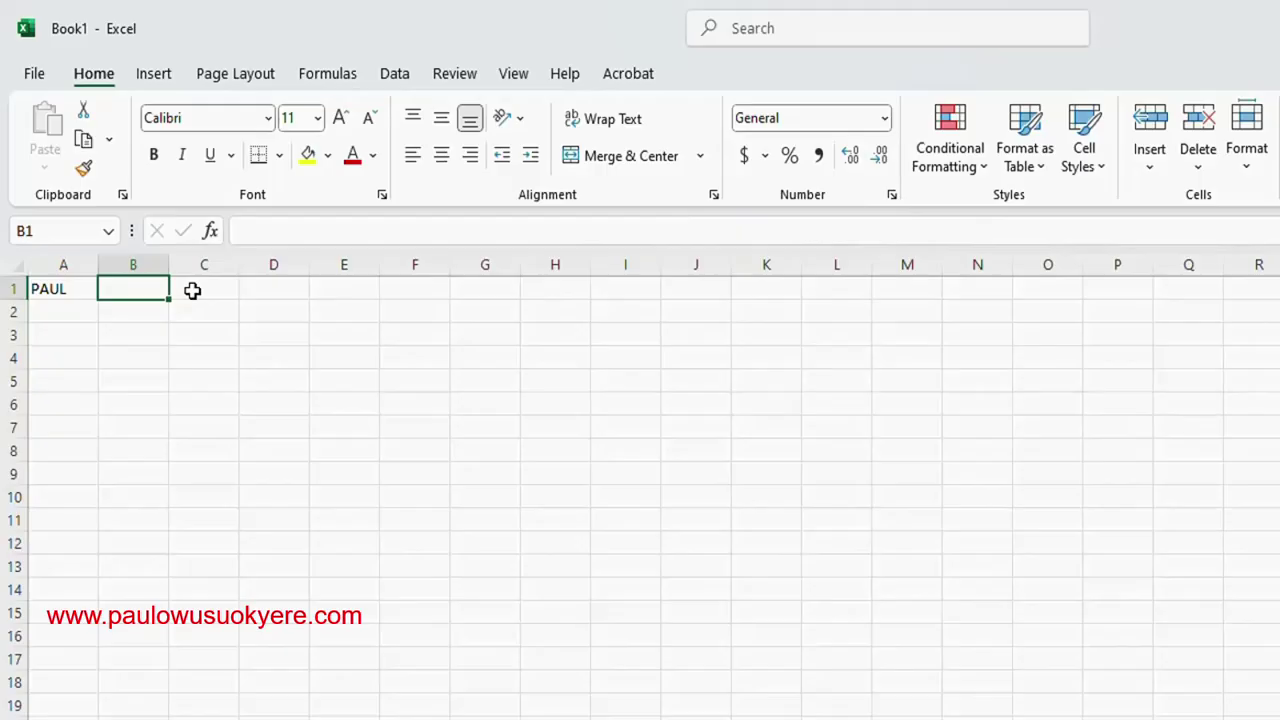
type("=lo")
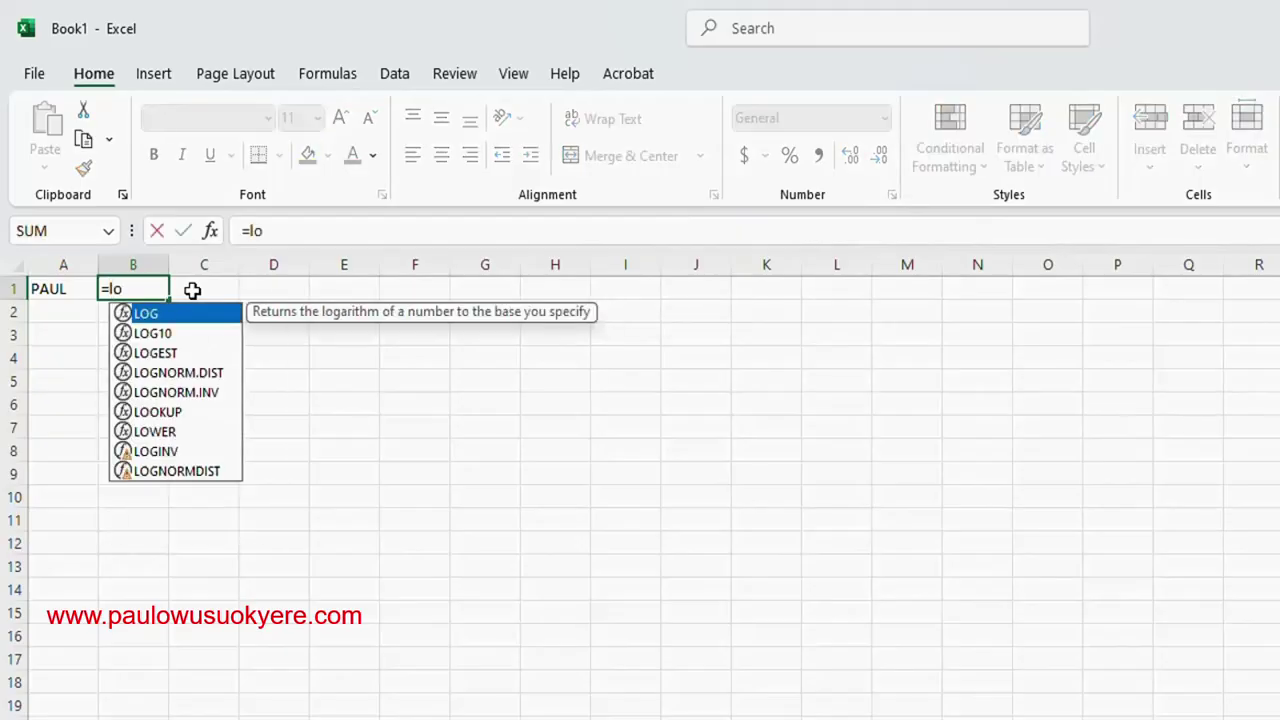
type("wer(")
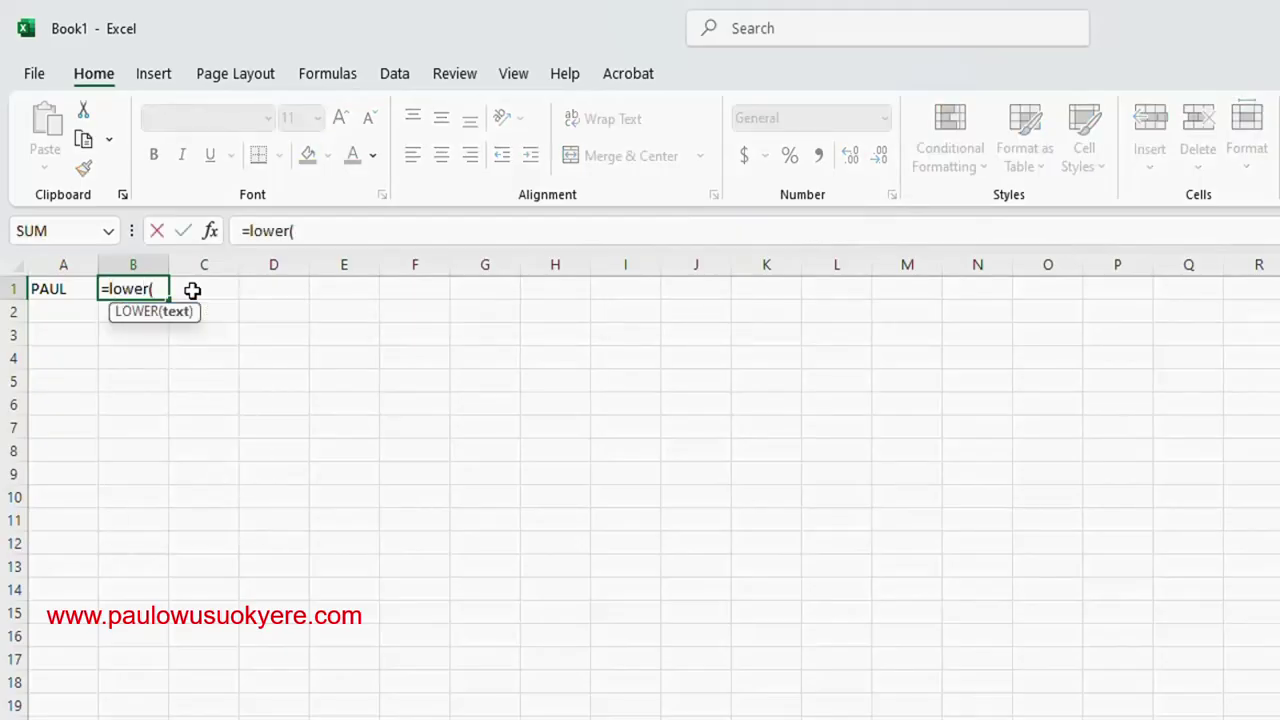
left_click(50, 289)
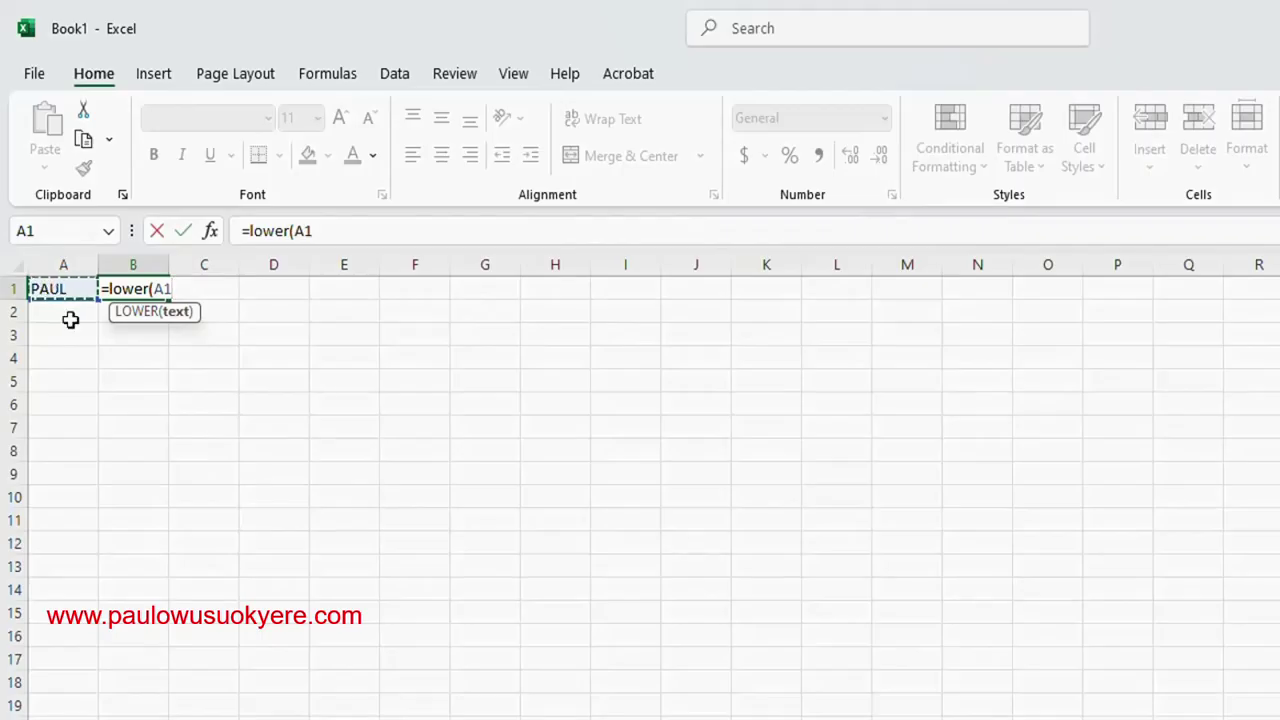
type(")")
key("Return")
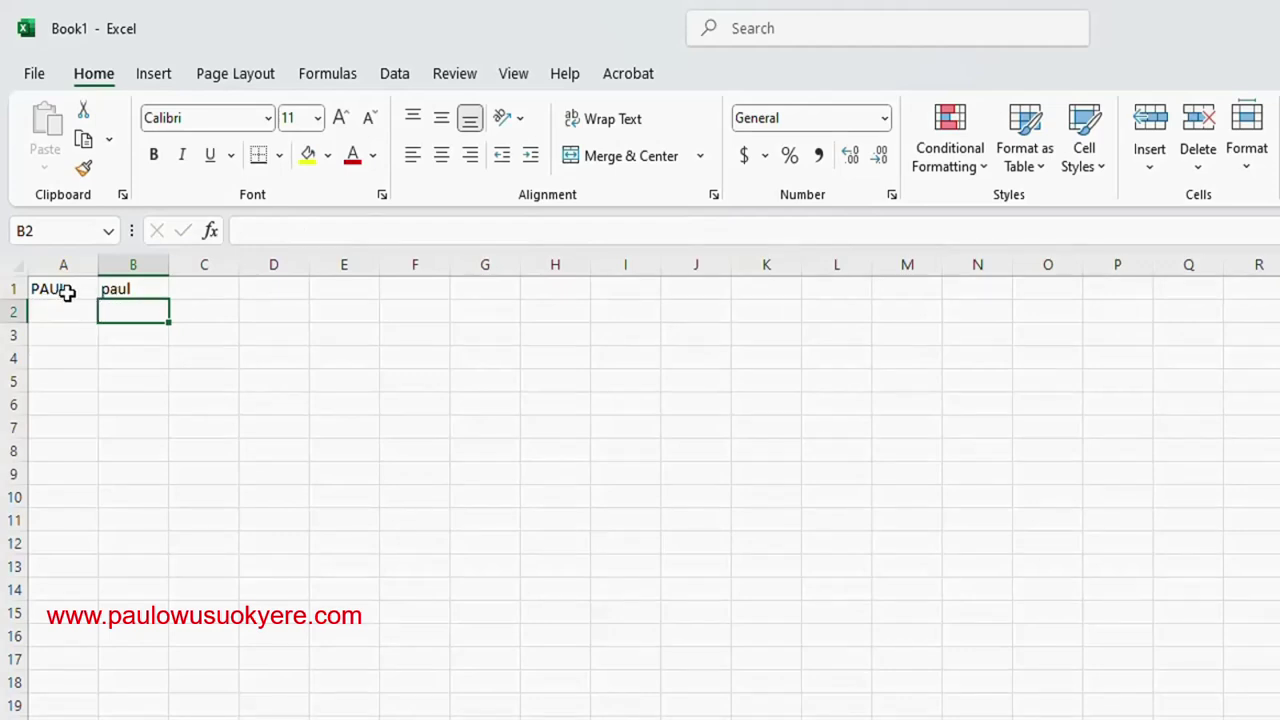
left_click(145, 290)
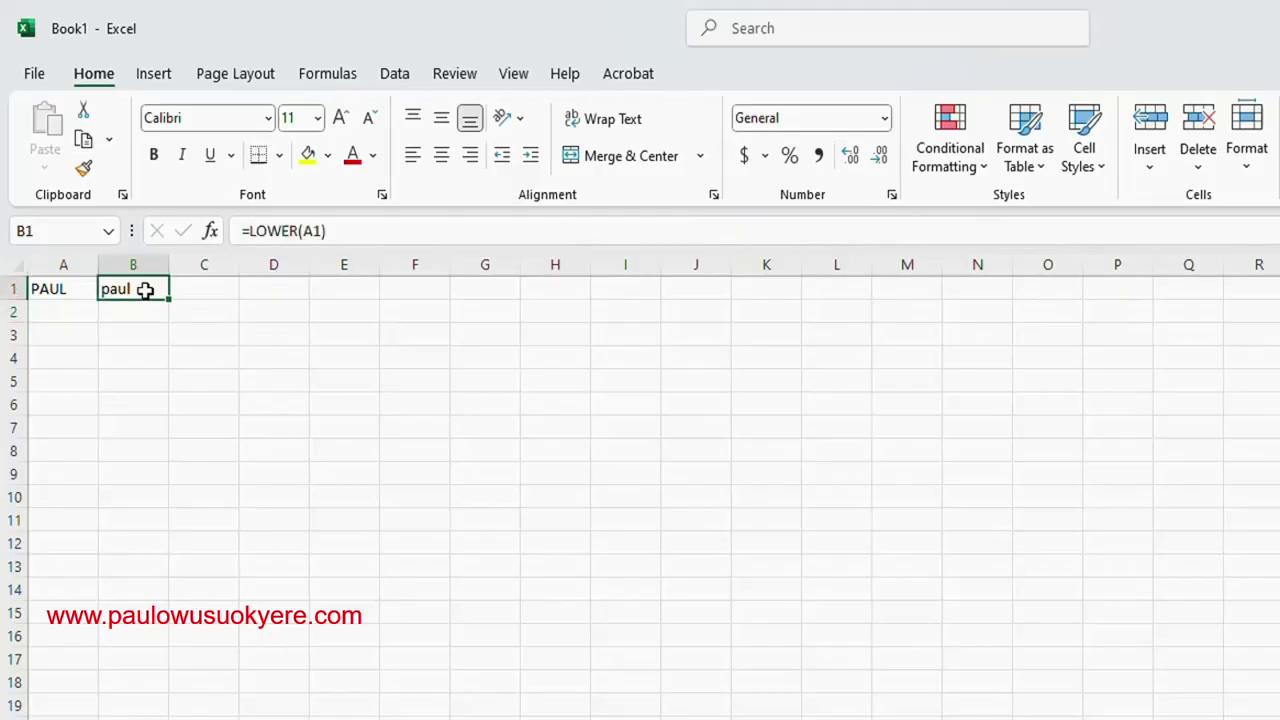
Clear the contents of A1:B1 and enter a first name in lowercase letters in A1
left_click_drag(57, 289, 109, 290)
key("Delete")
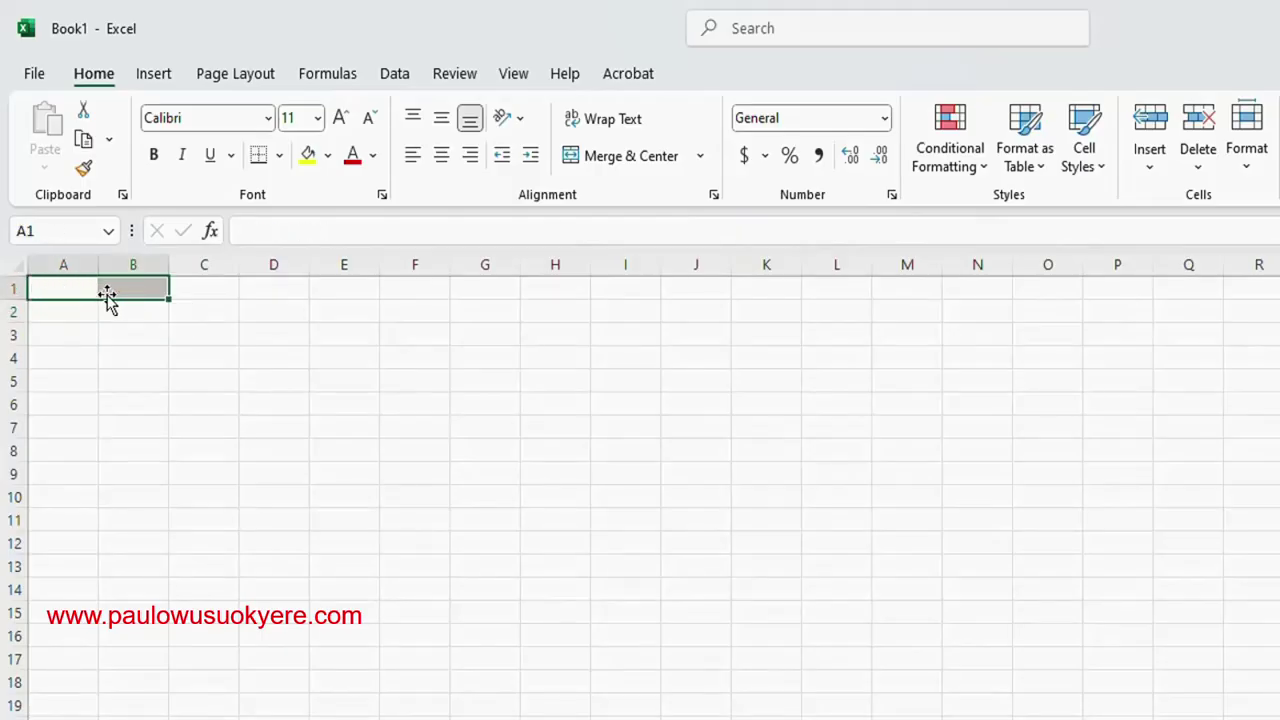
left_click(78, 291)
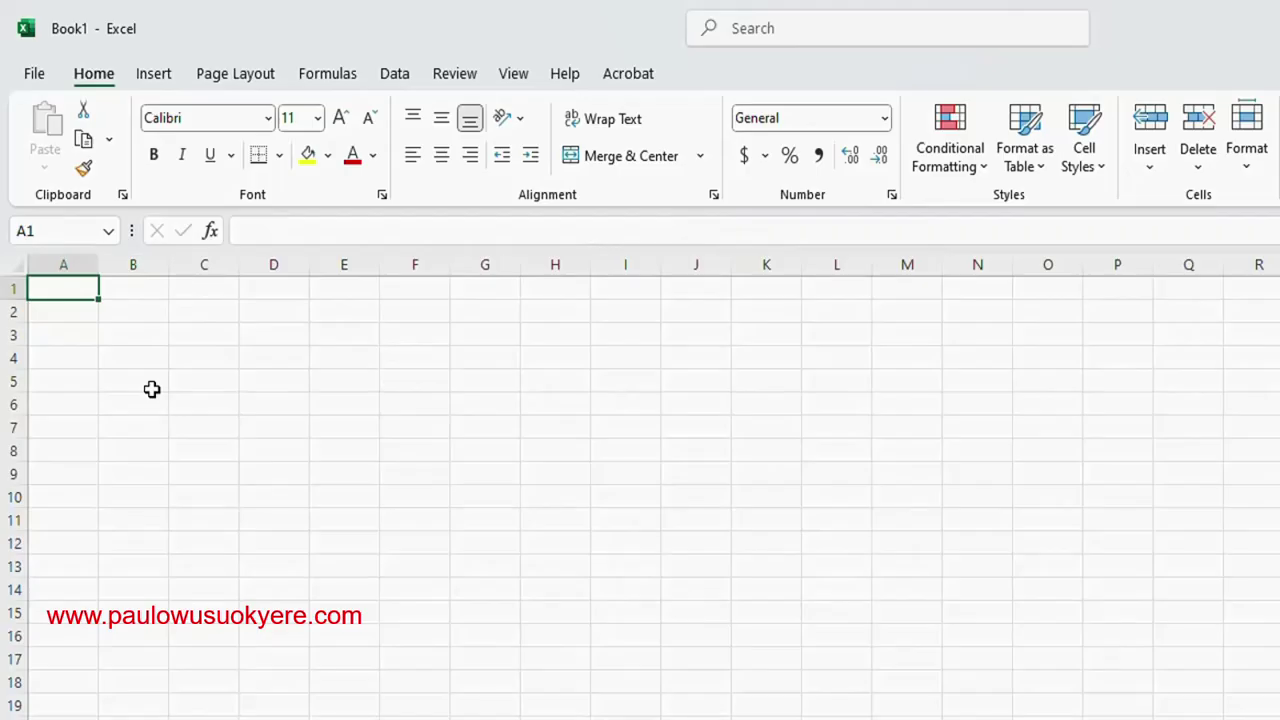
type("paul")
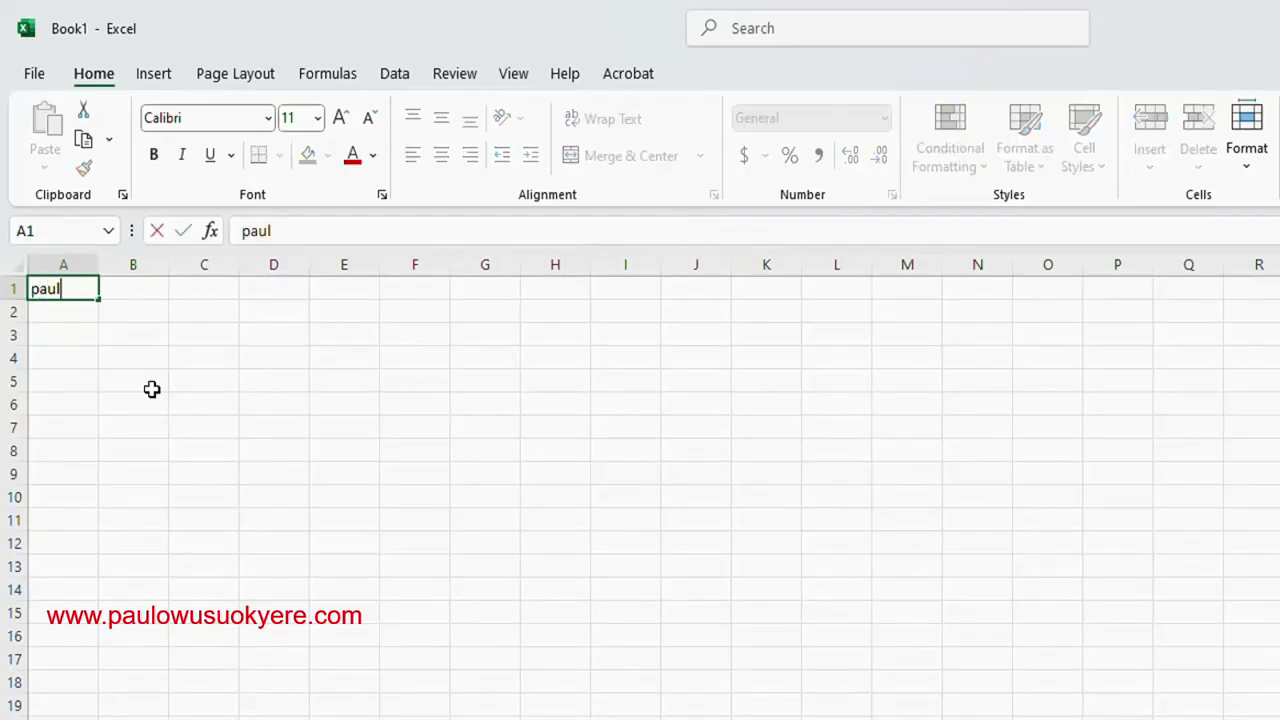
key("Return")
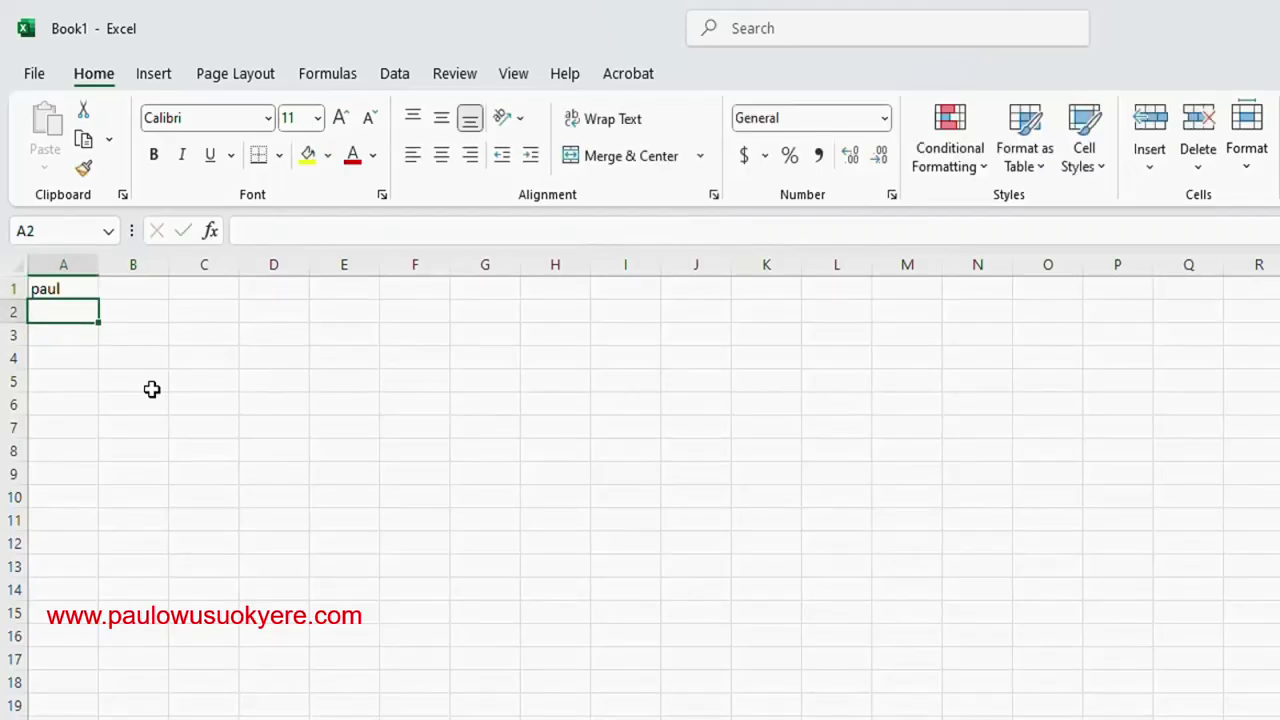
Enter the formula =UPPER(A1) in B1 to convert the lowercase name in A1 to capitals
left_click(133, 290)
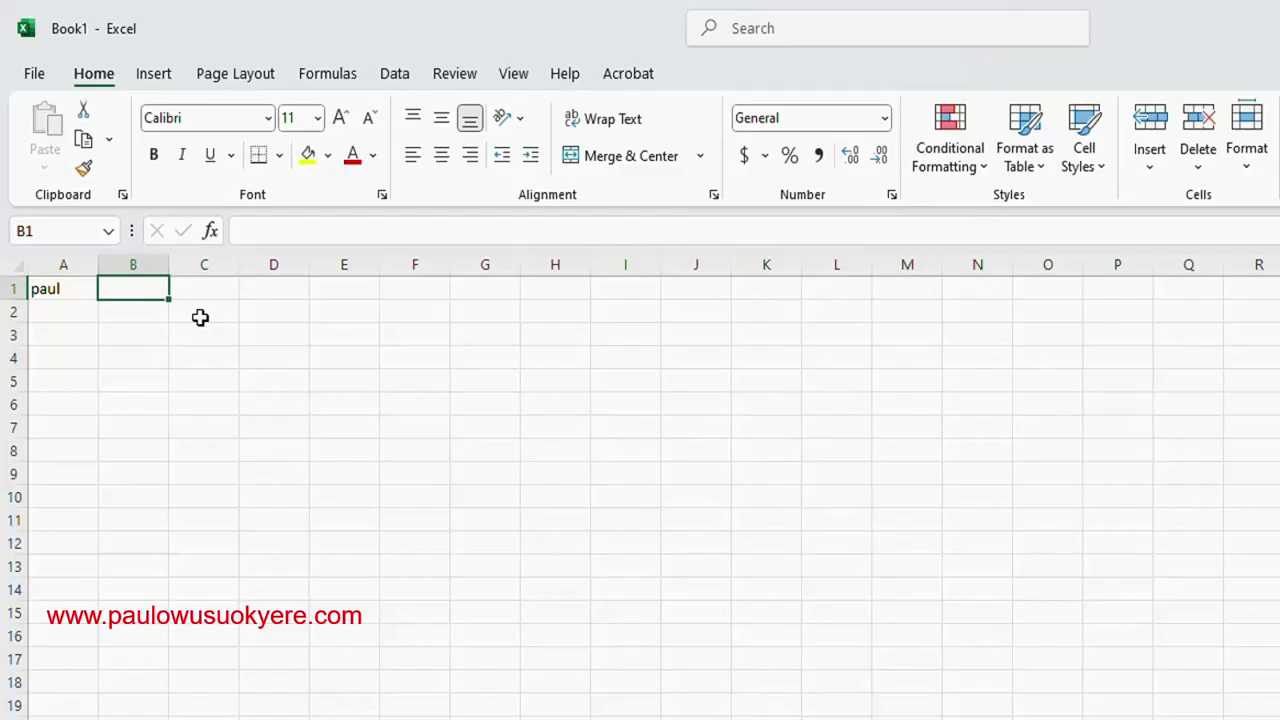
type("=upper")
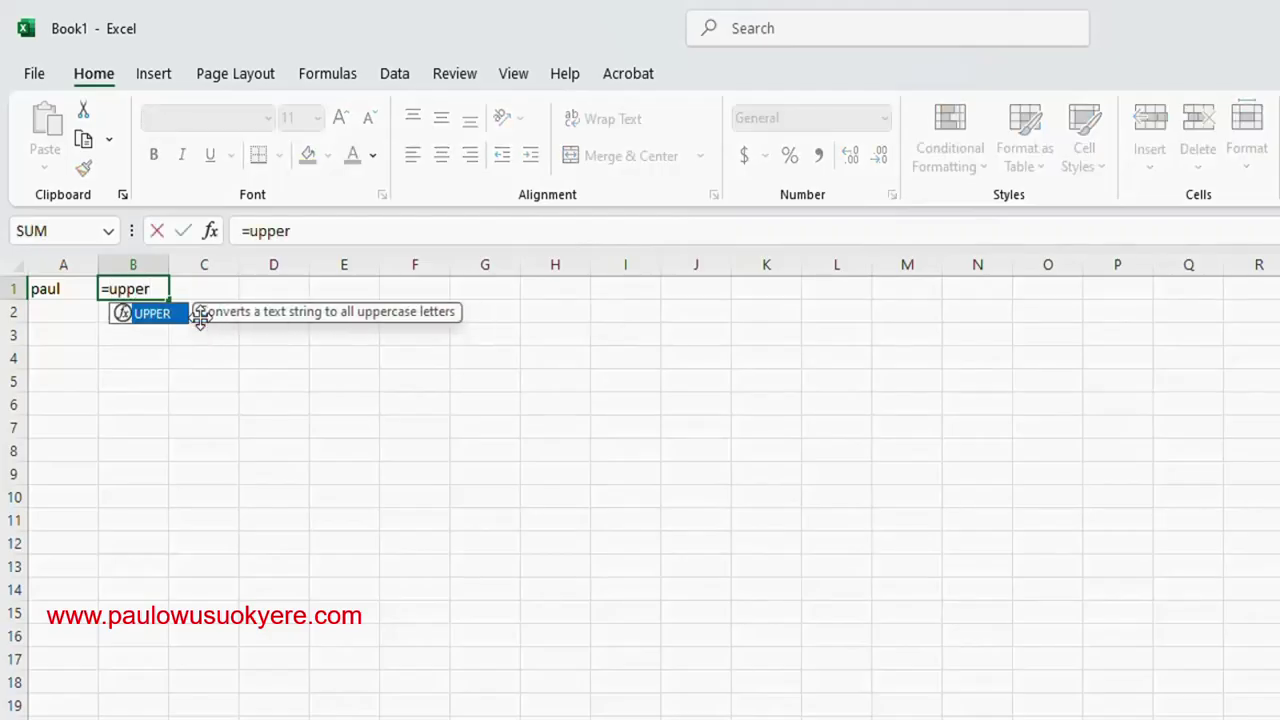
type("(")
left_click(40, 290)
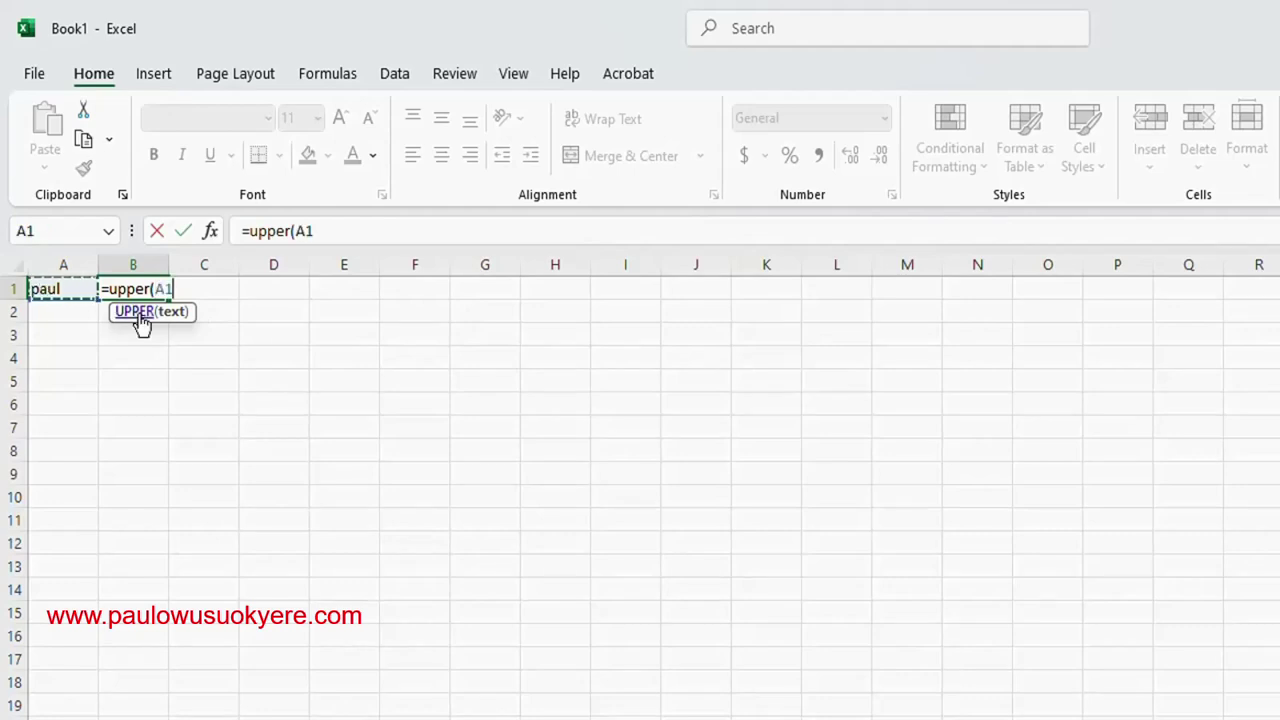
key("Return")
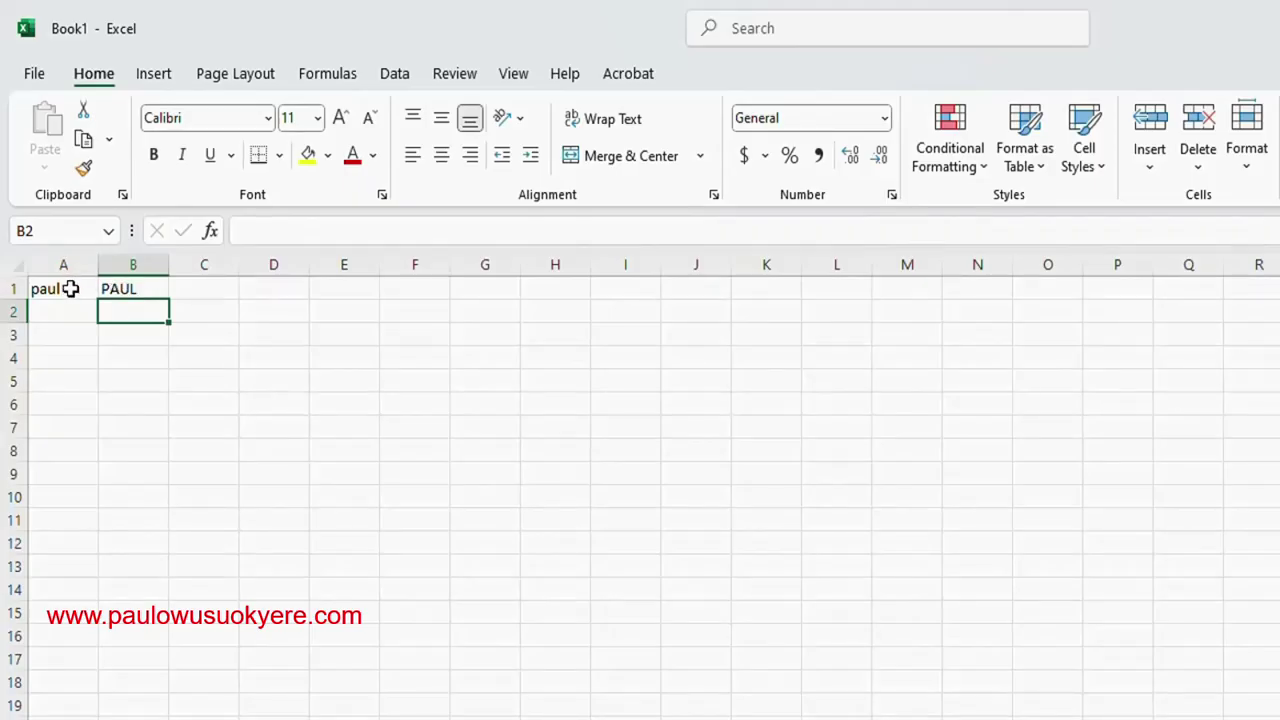
Clear the contents of A1:B1 and enter the number 5.5675 in A1
left_click_drag(71, 288, 115, 292)
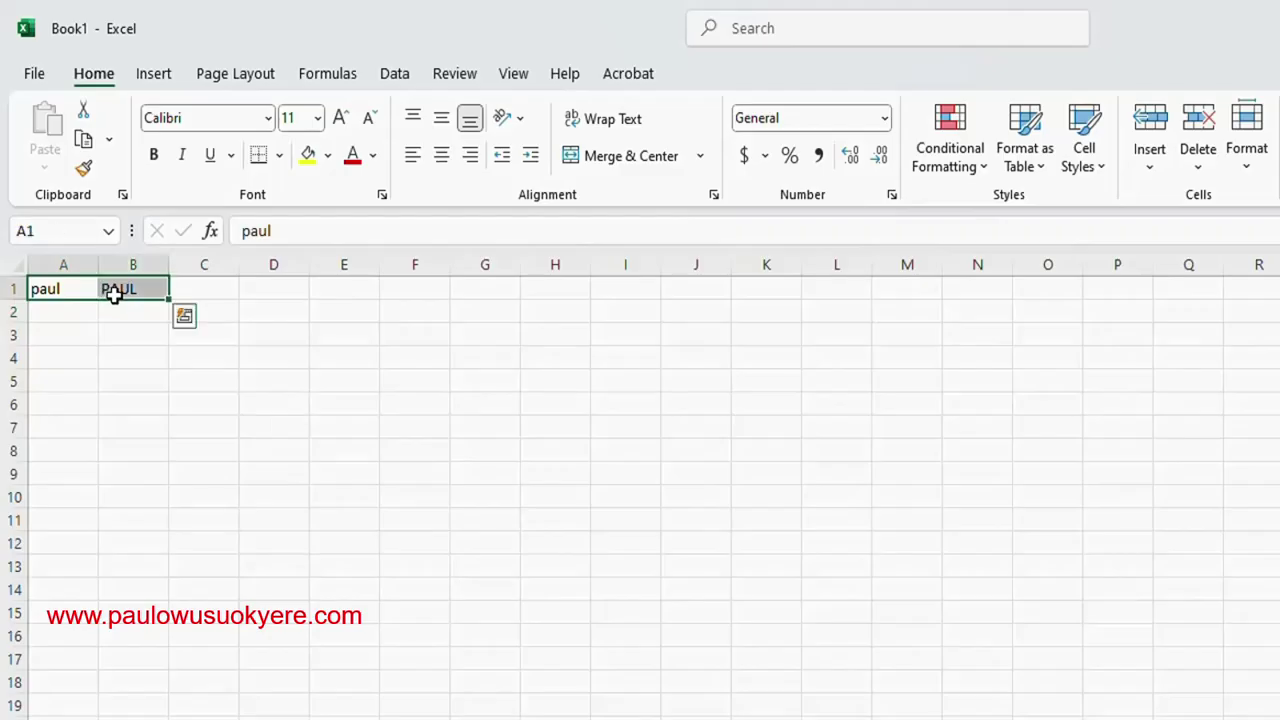
key("Delete")
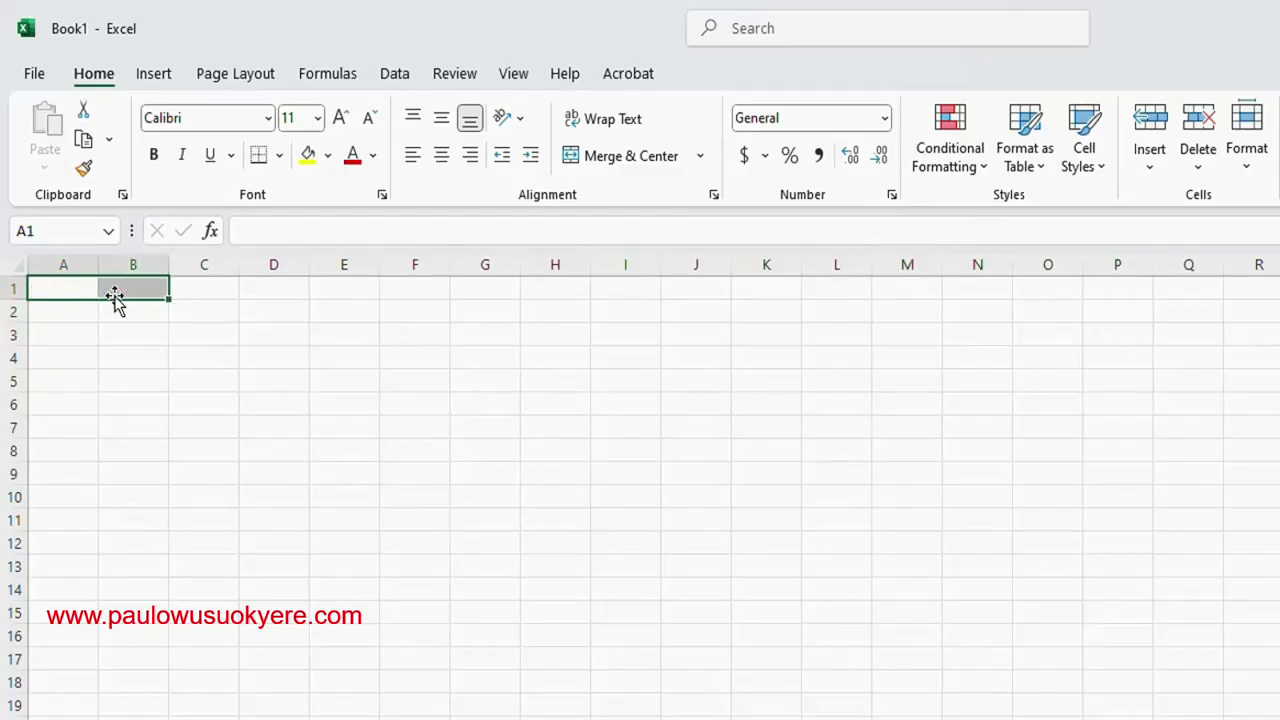
left_click(74, 289)
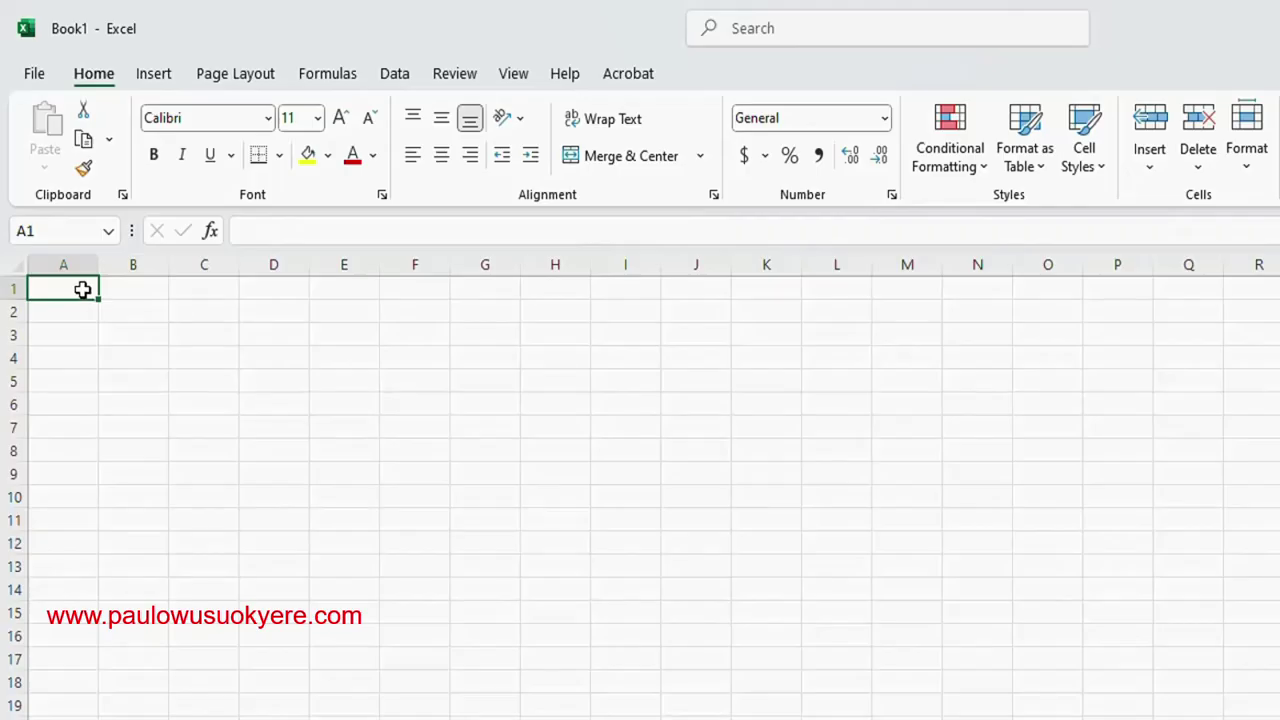
type("5.5675")
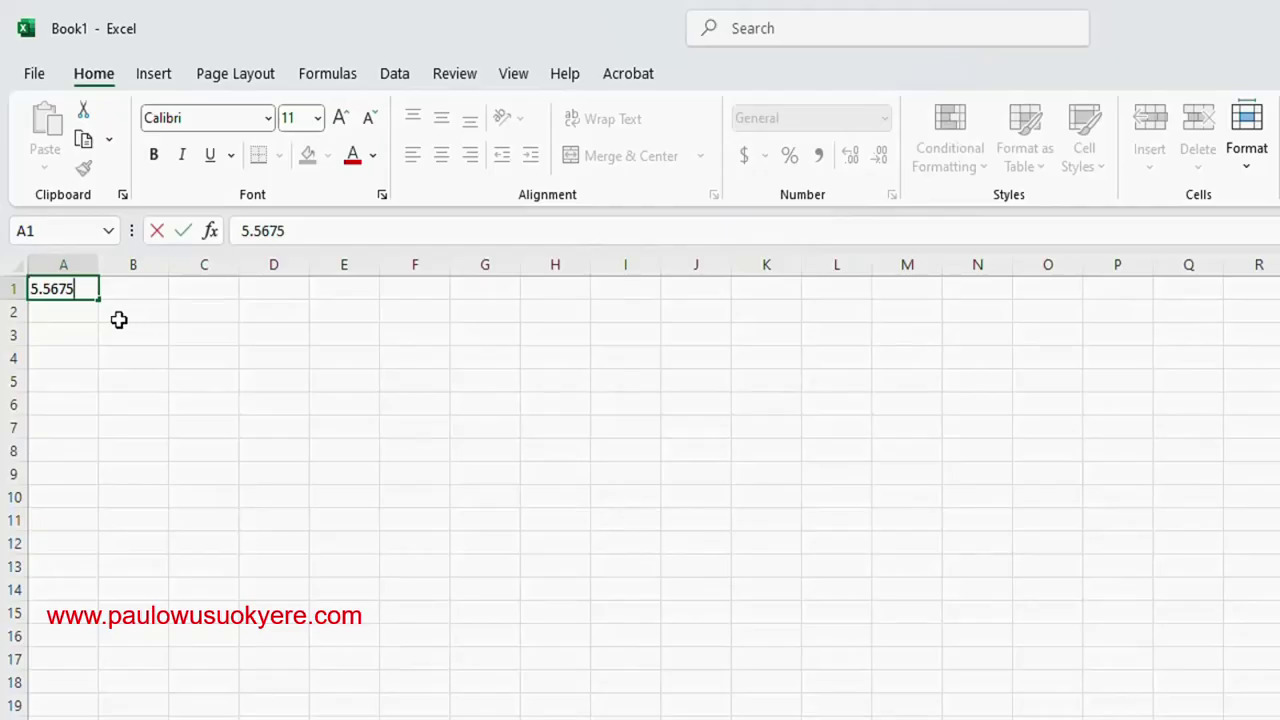
Enter the formula =TRUNC(A1,2) in B1 to truncate the number in A1 to two decimal places
left_click(120, 296)
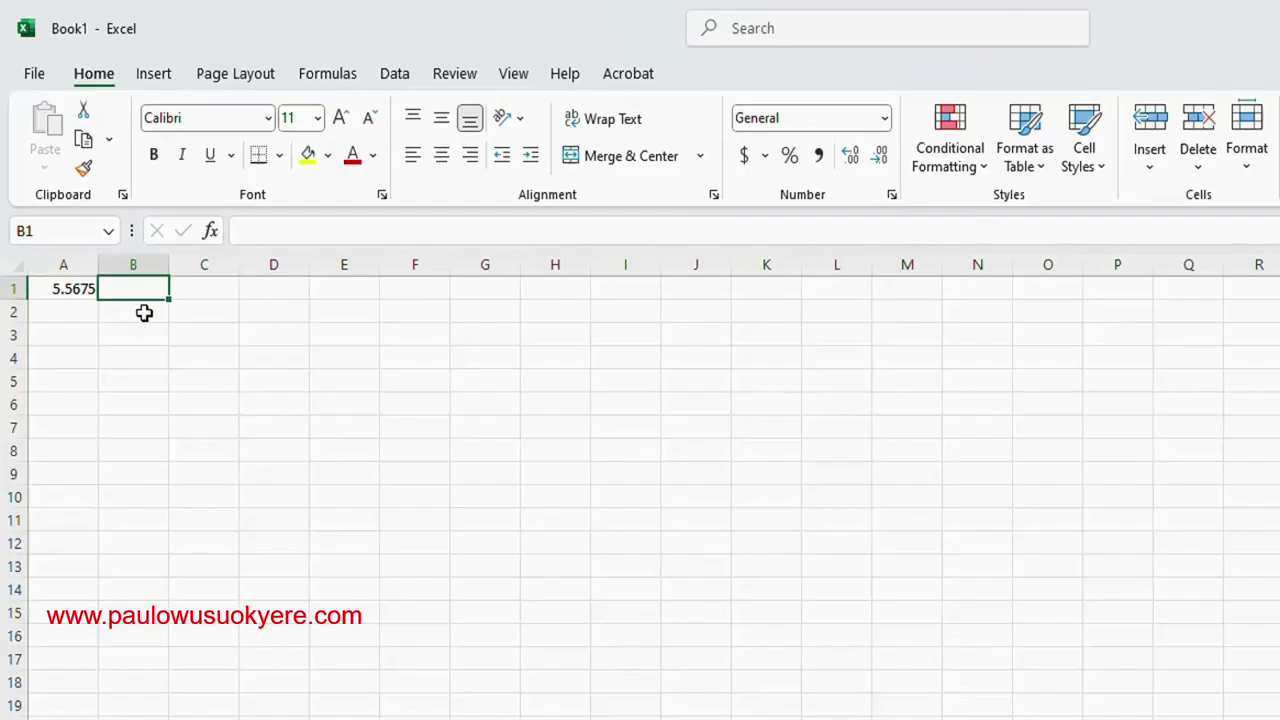
type("=tru")
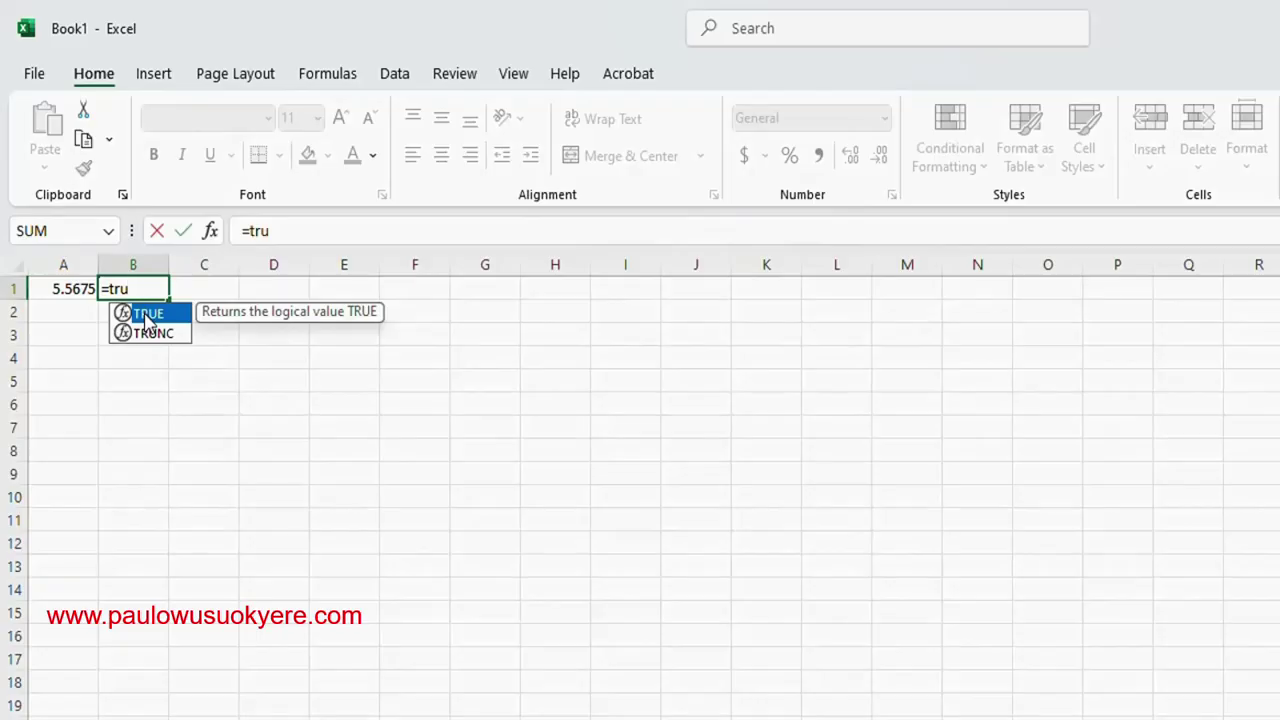
type("nc")
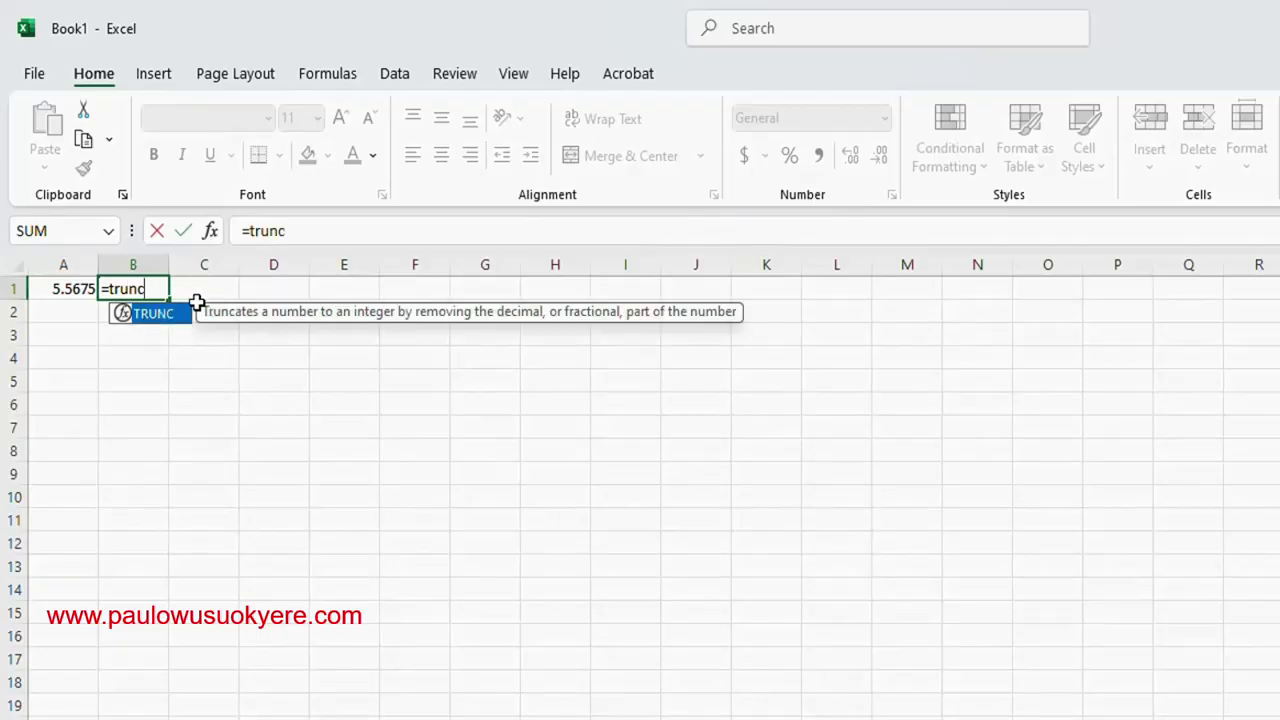
type("(")
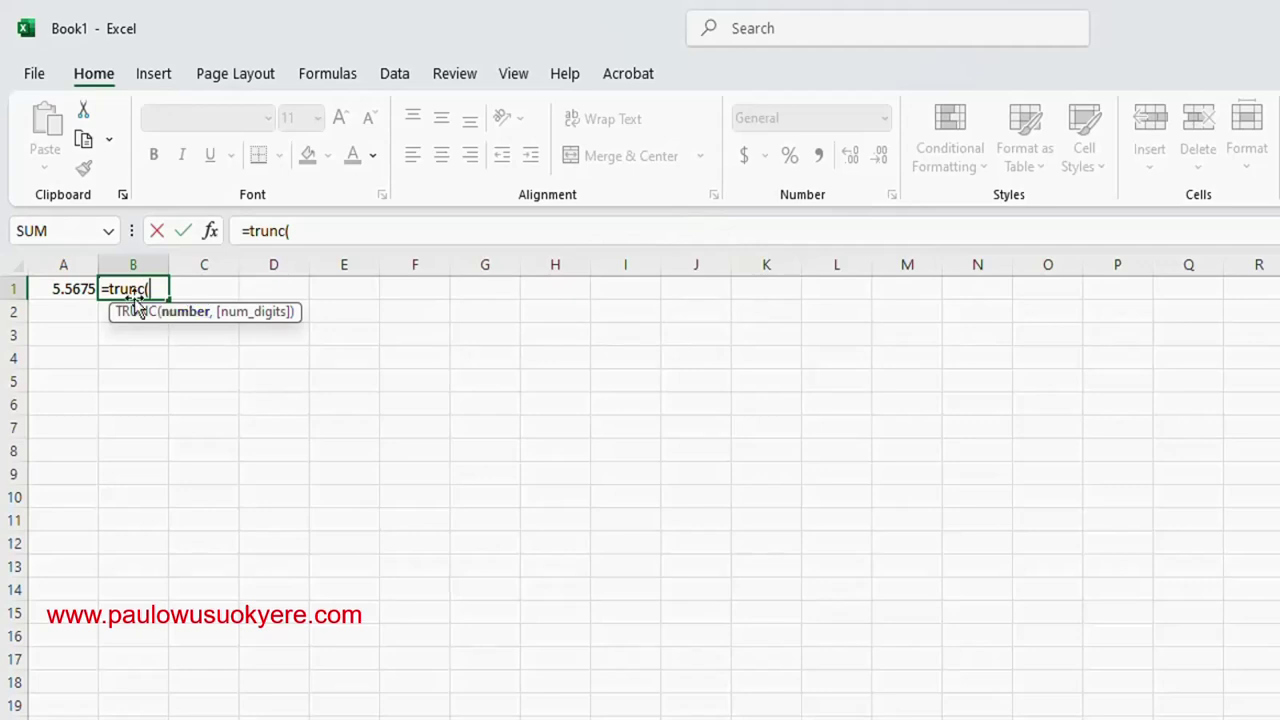
left_click(71, 289)
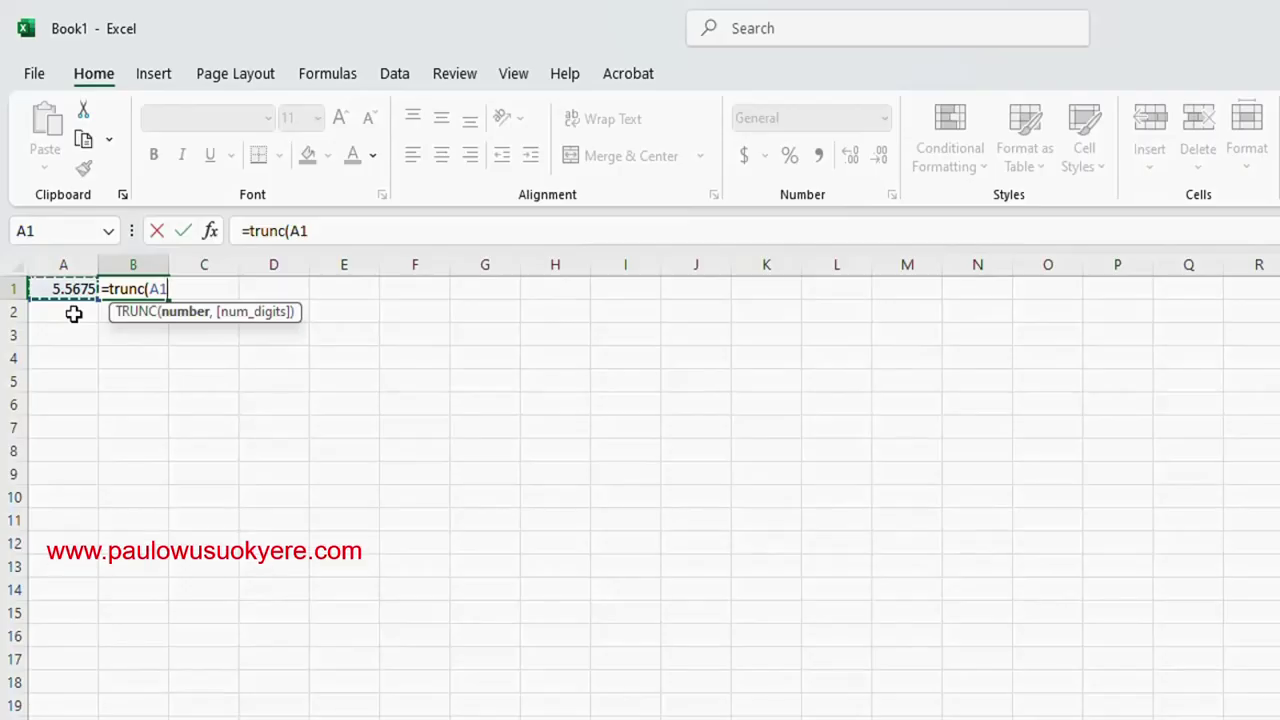
type(")")
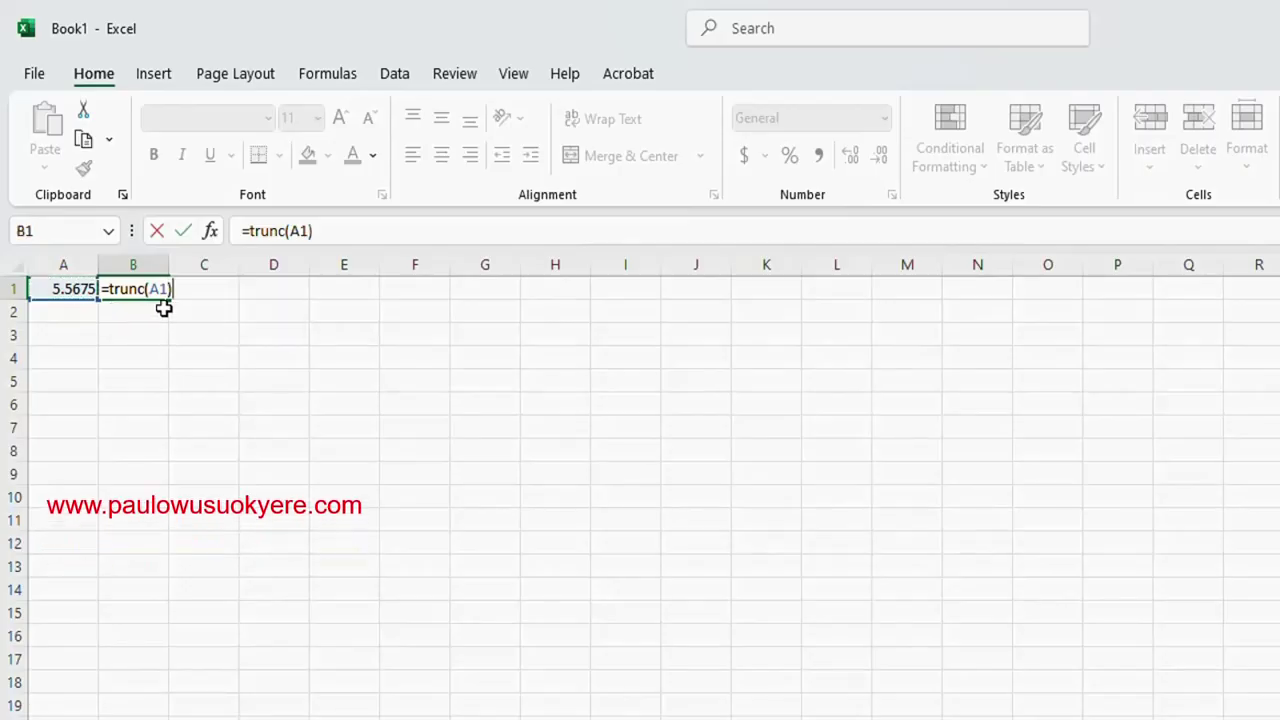
key("BackSpace")
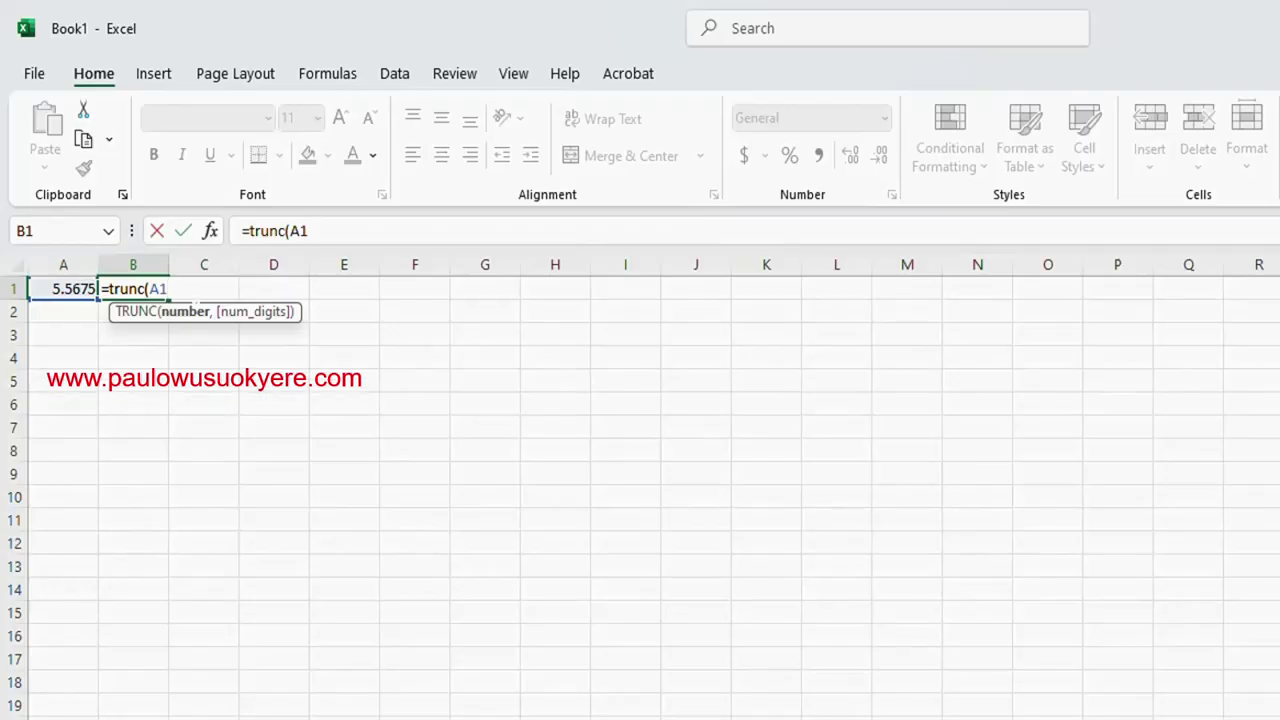
type(",2")
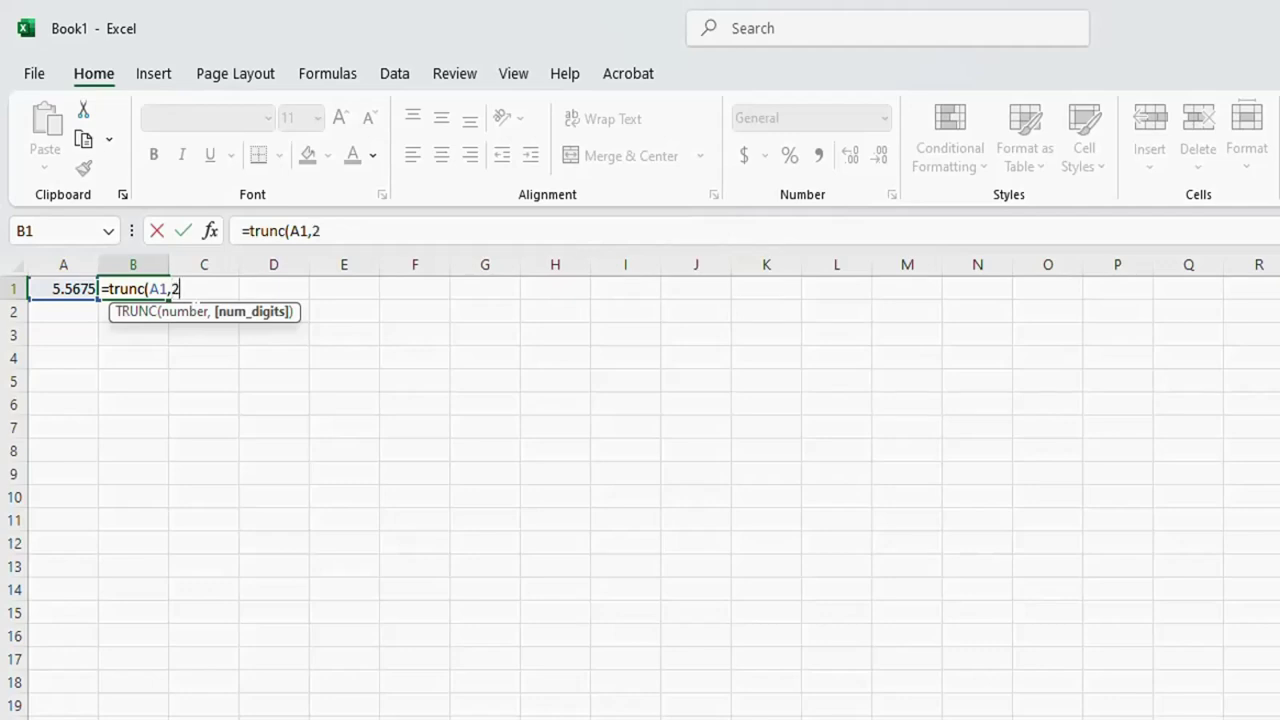
type(")")
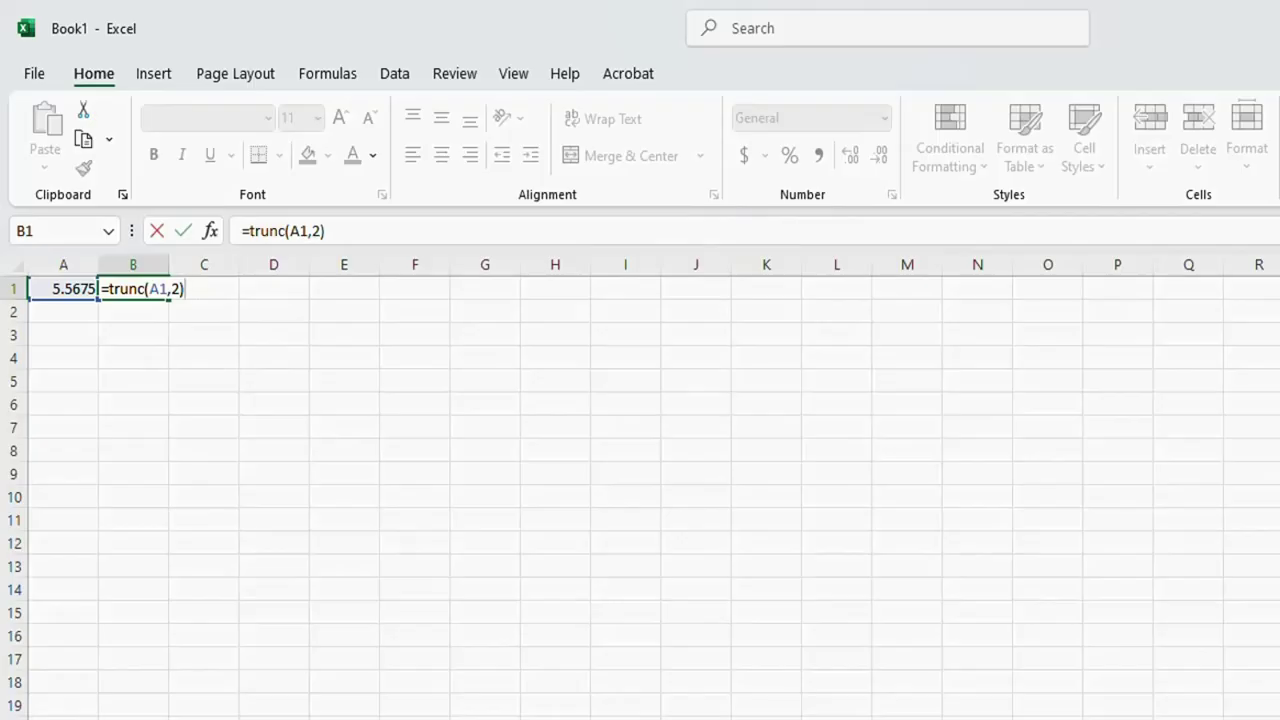
key("Return")
Delete the formula in B1 and enter =TRUNC(A1,2) there again to repeat the two-decimal truncation of A1
left_click(132, 289)
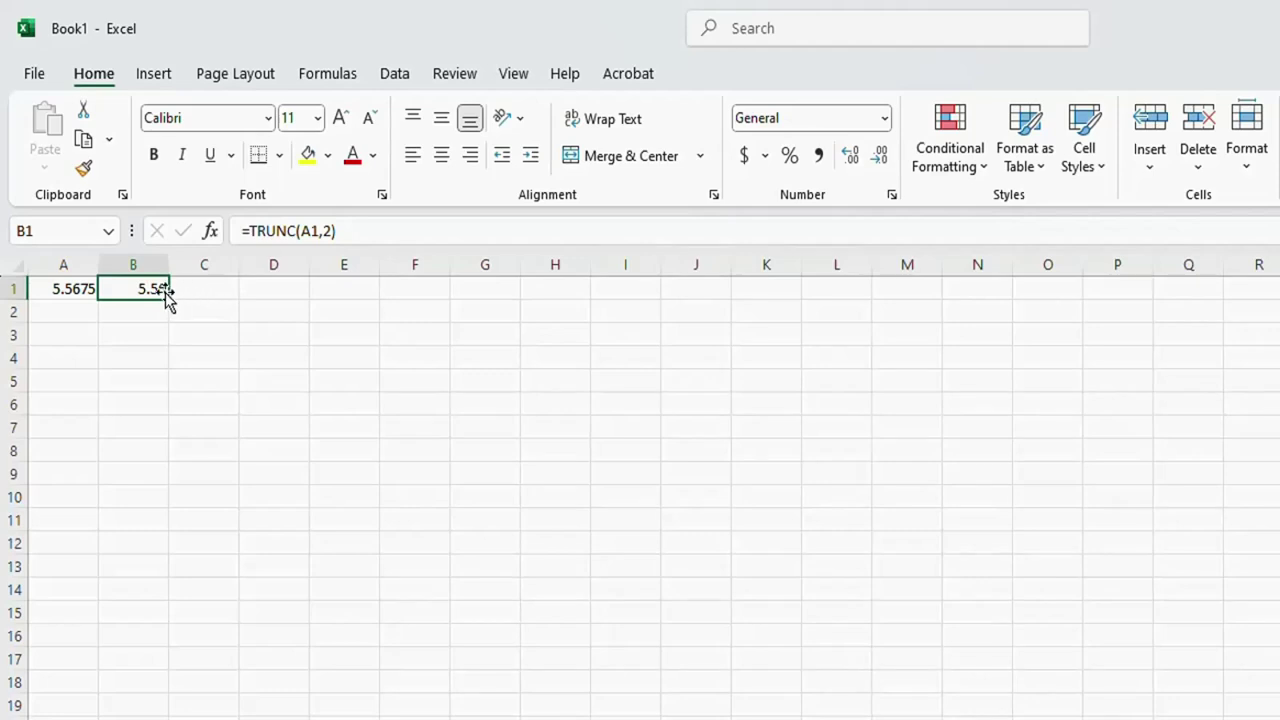
key("Delete")
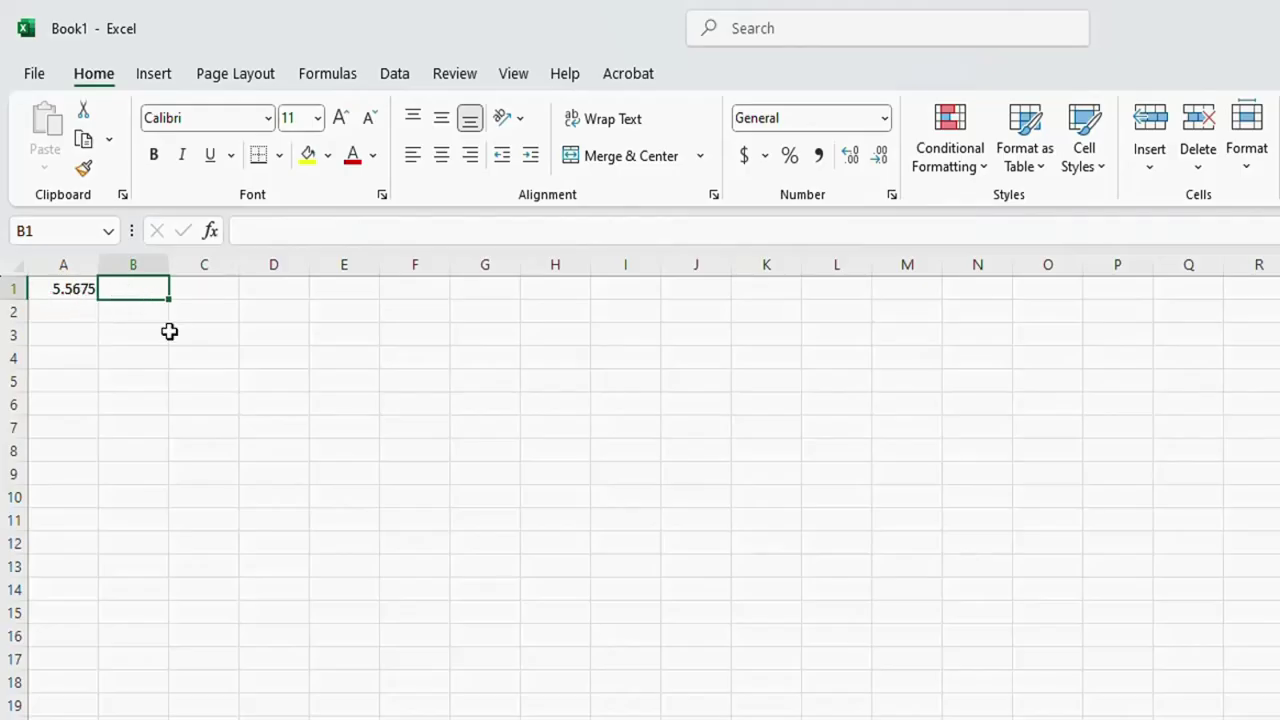
type("=trucn")
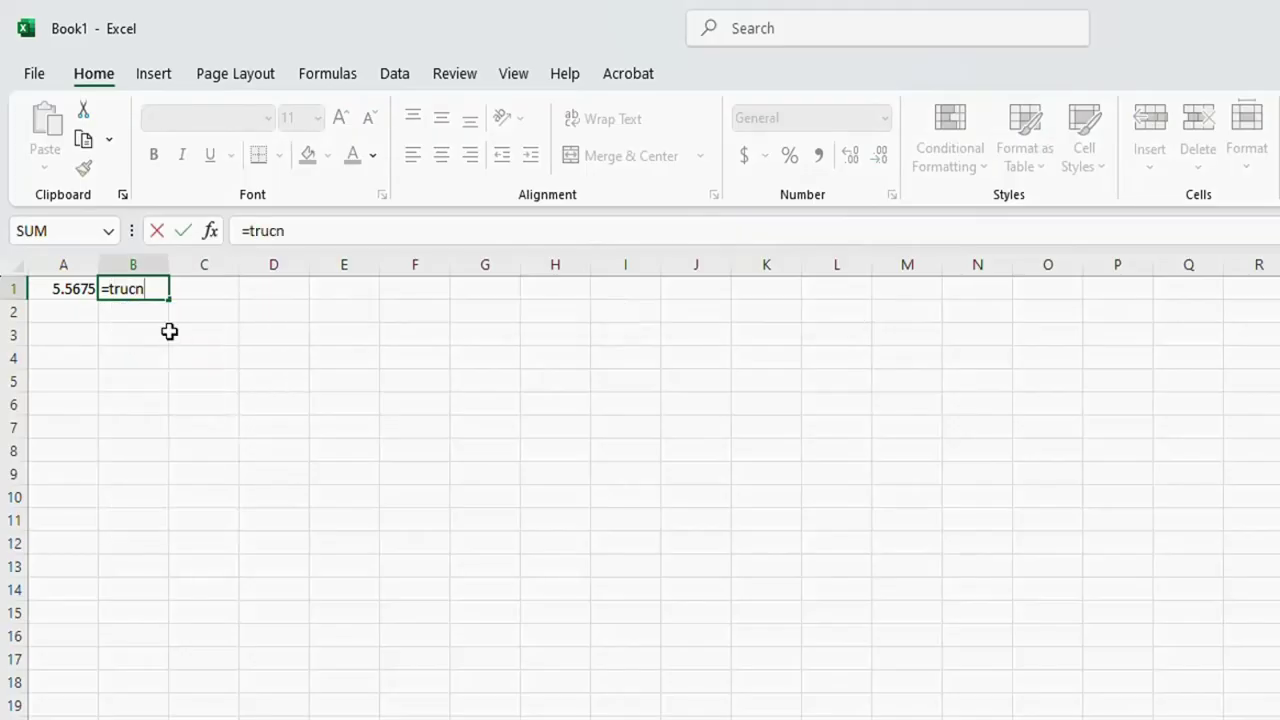
key("BackSpace")
key("BackSpace")
type("nc")
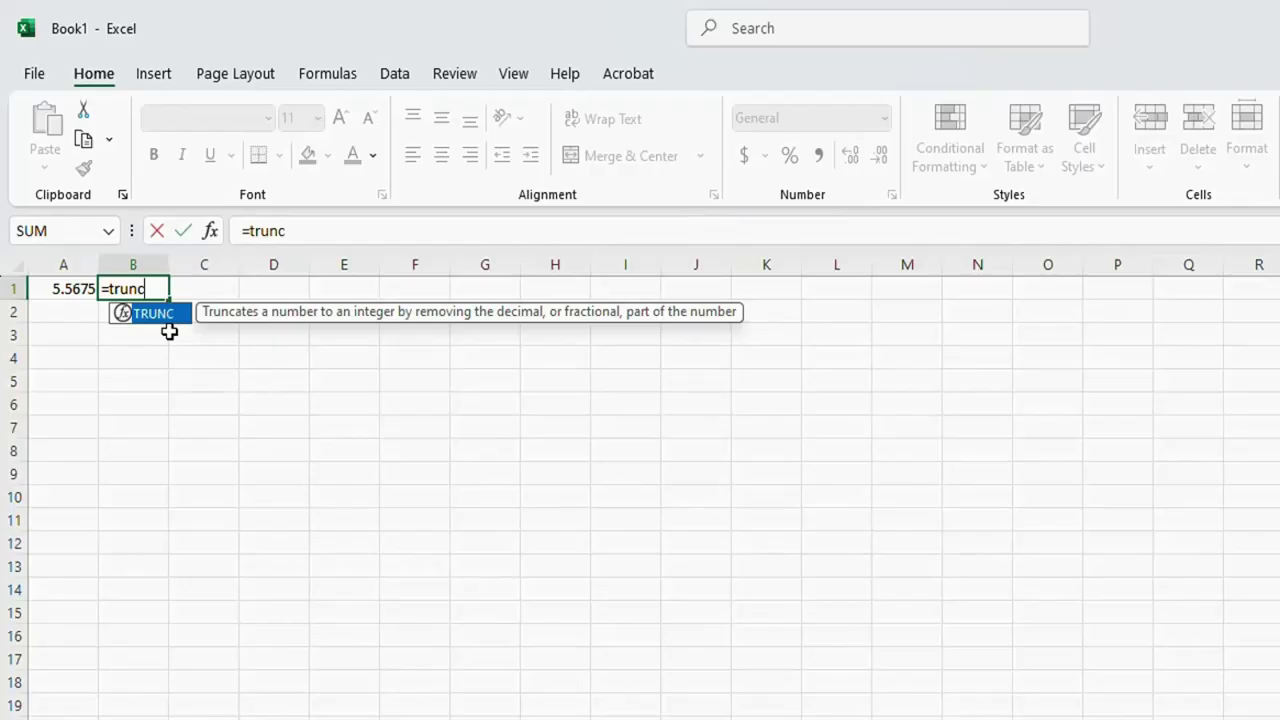
type("(")
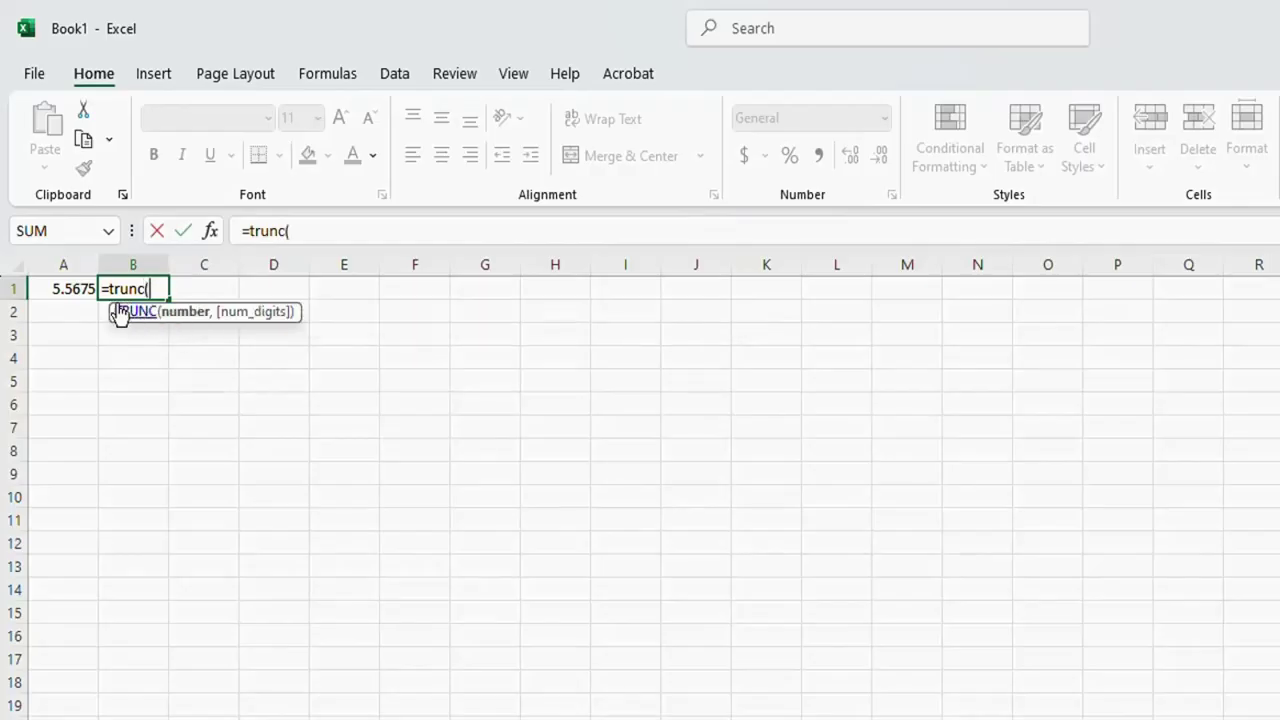
left_click(73, 289)
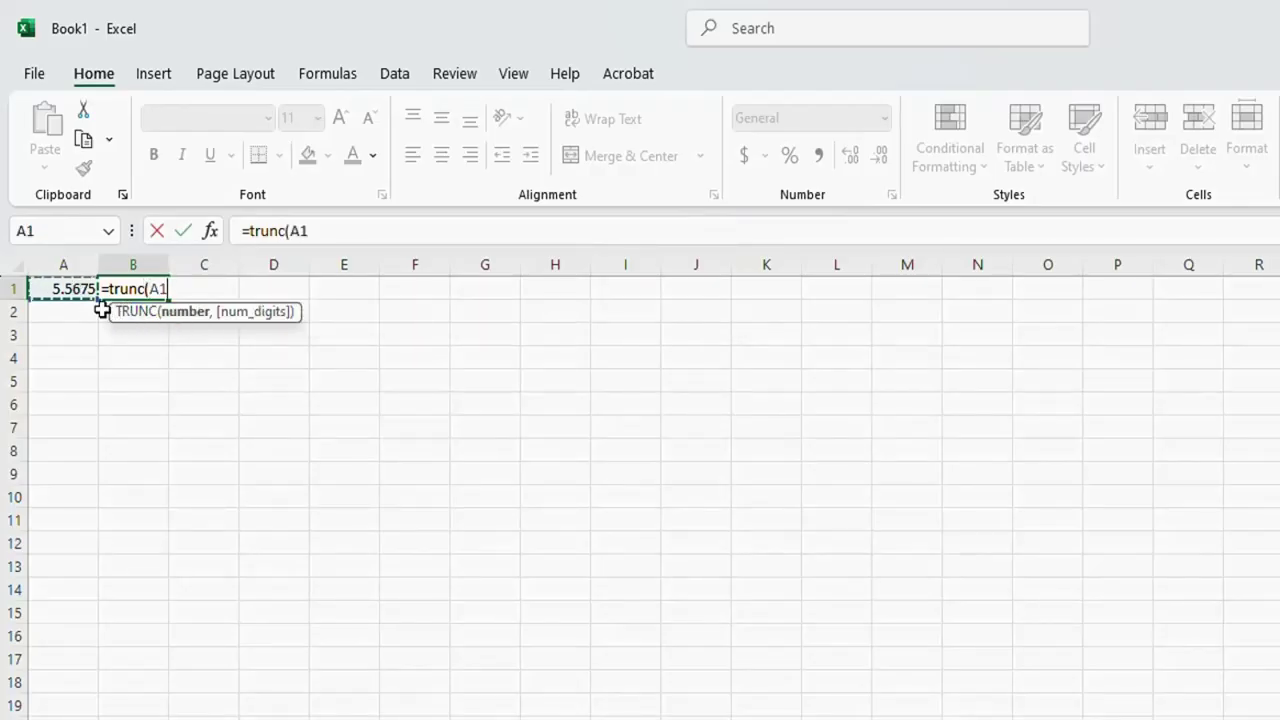
type(",")
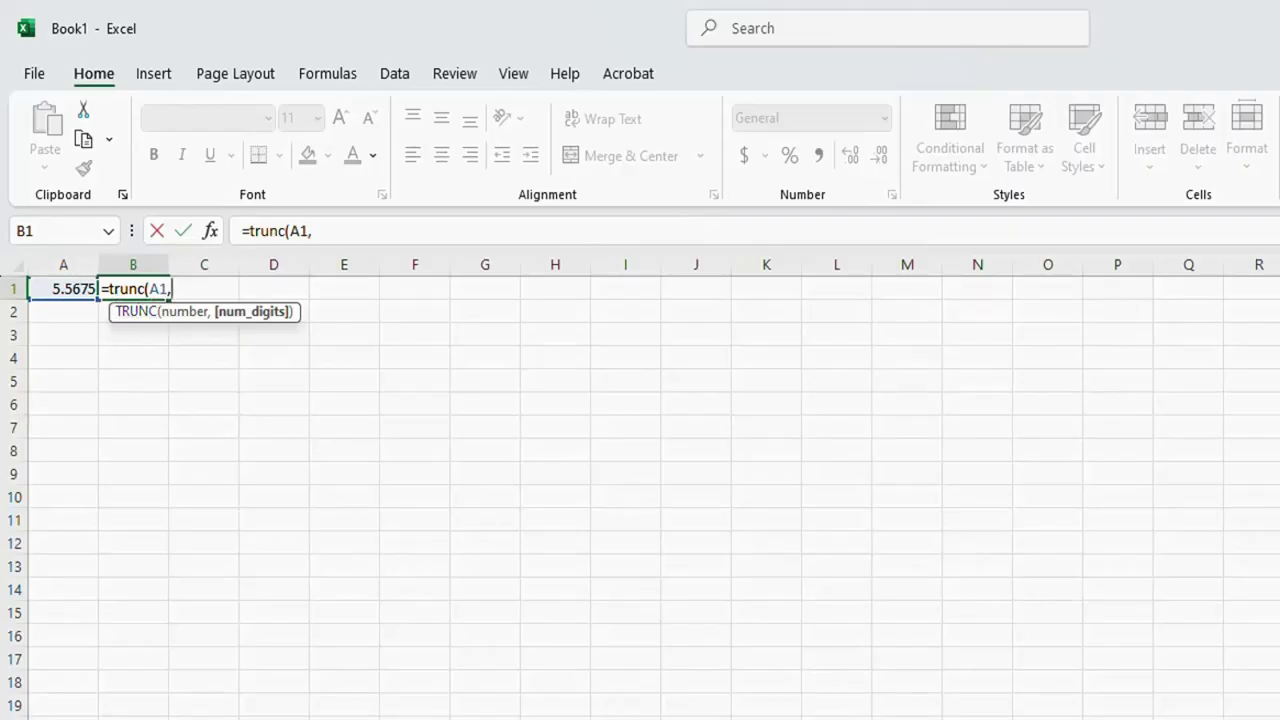
type("2)")
key("Return")
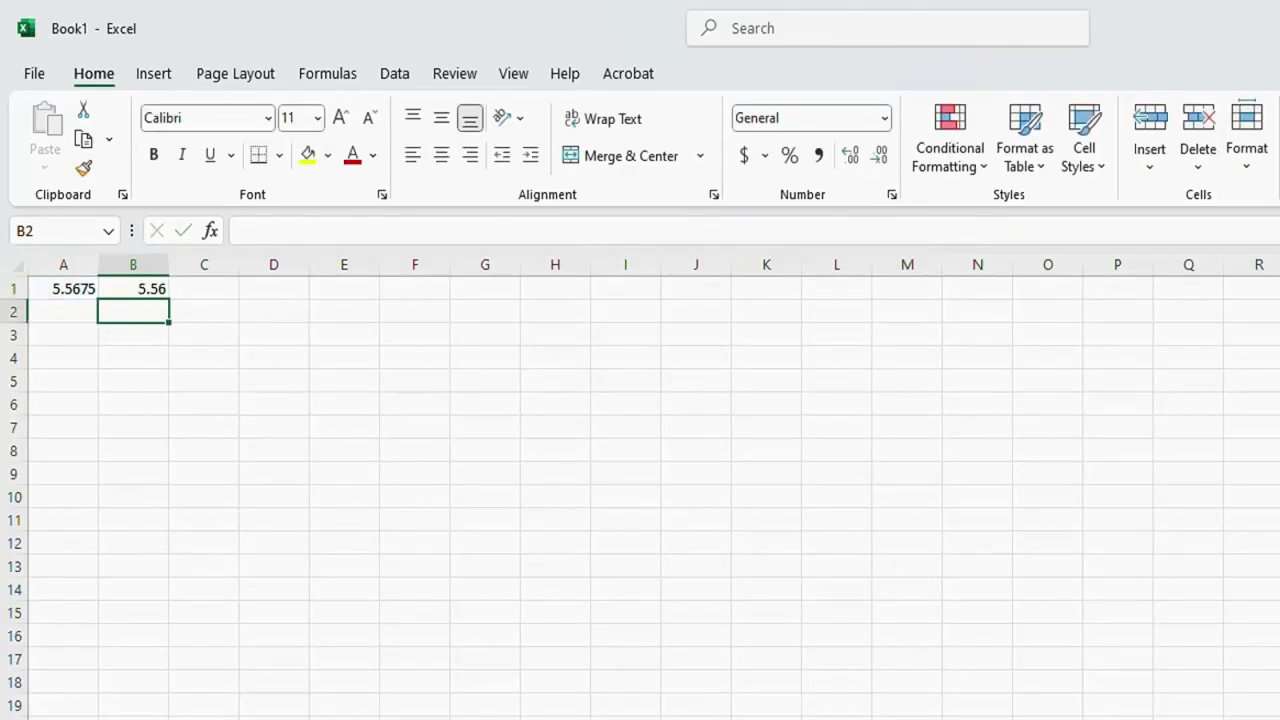
left_click(120, 290)
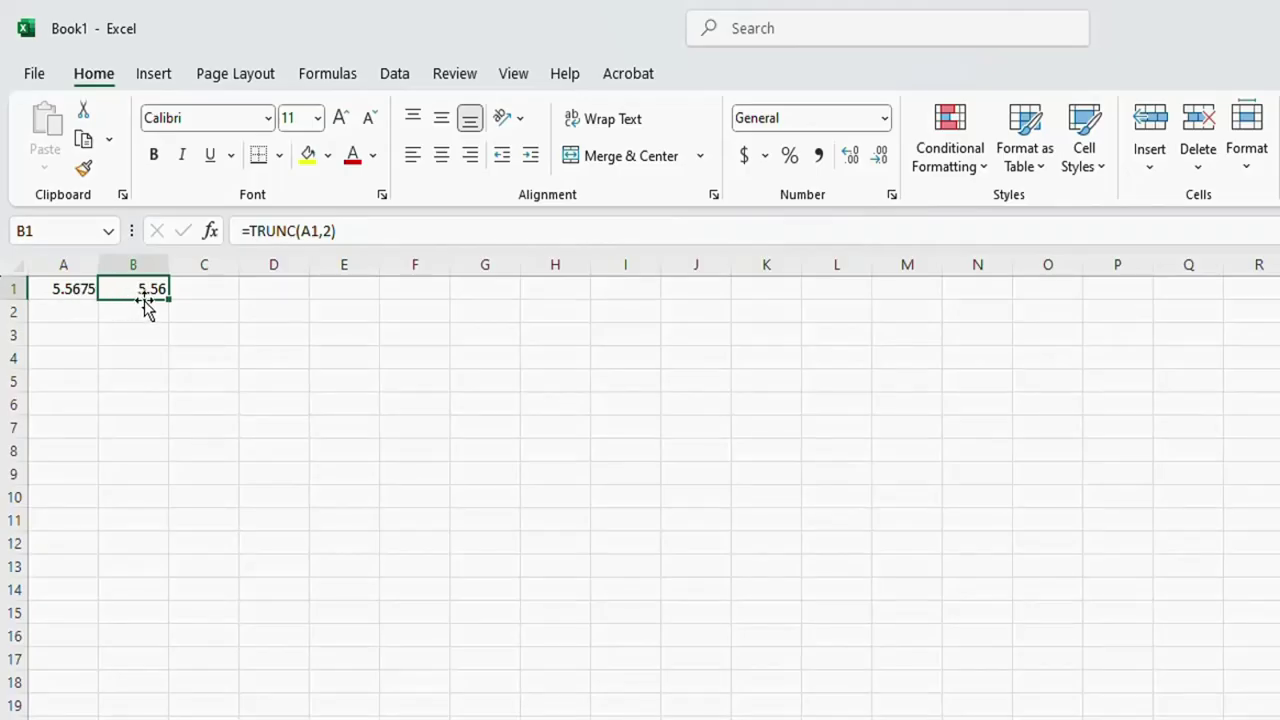
left_click(62, 289)
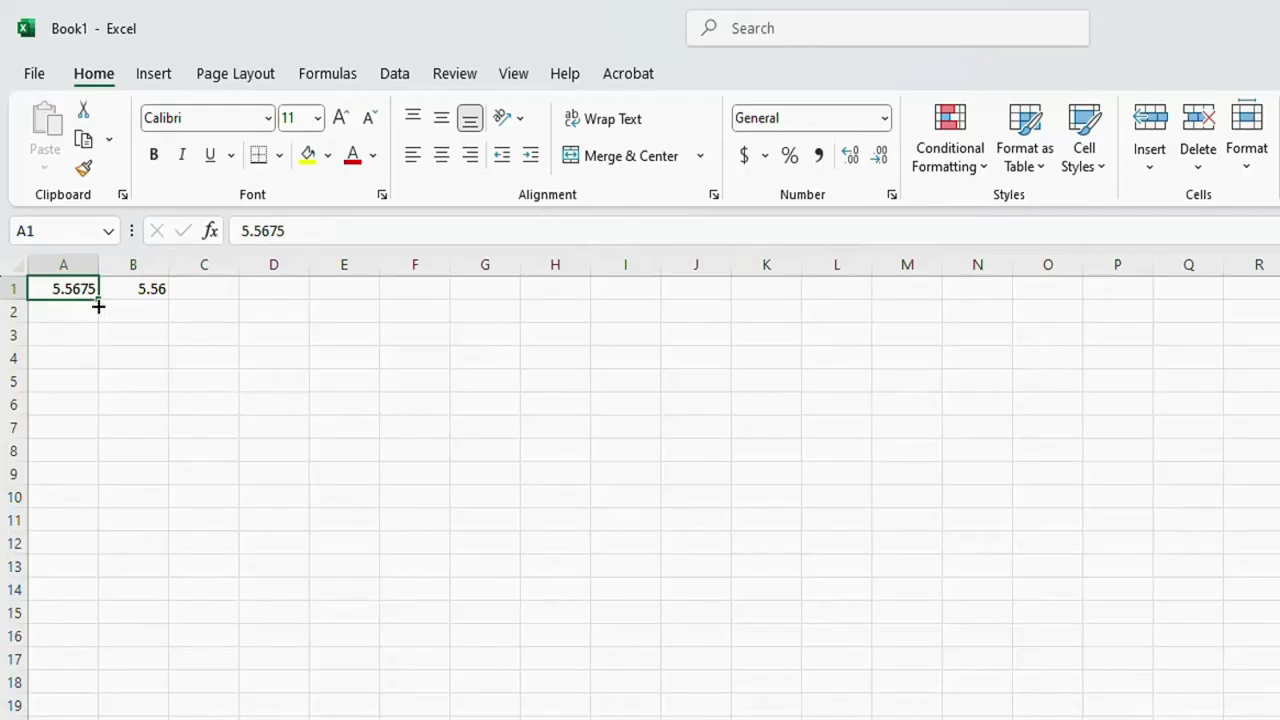
left_click(130, 291)
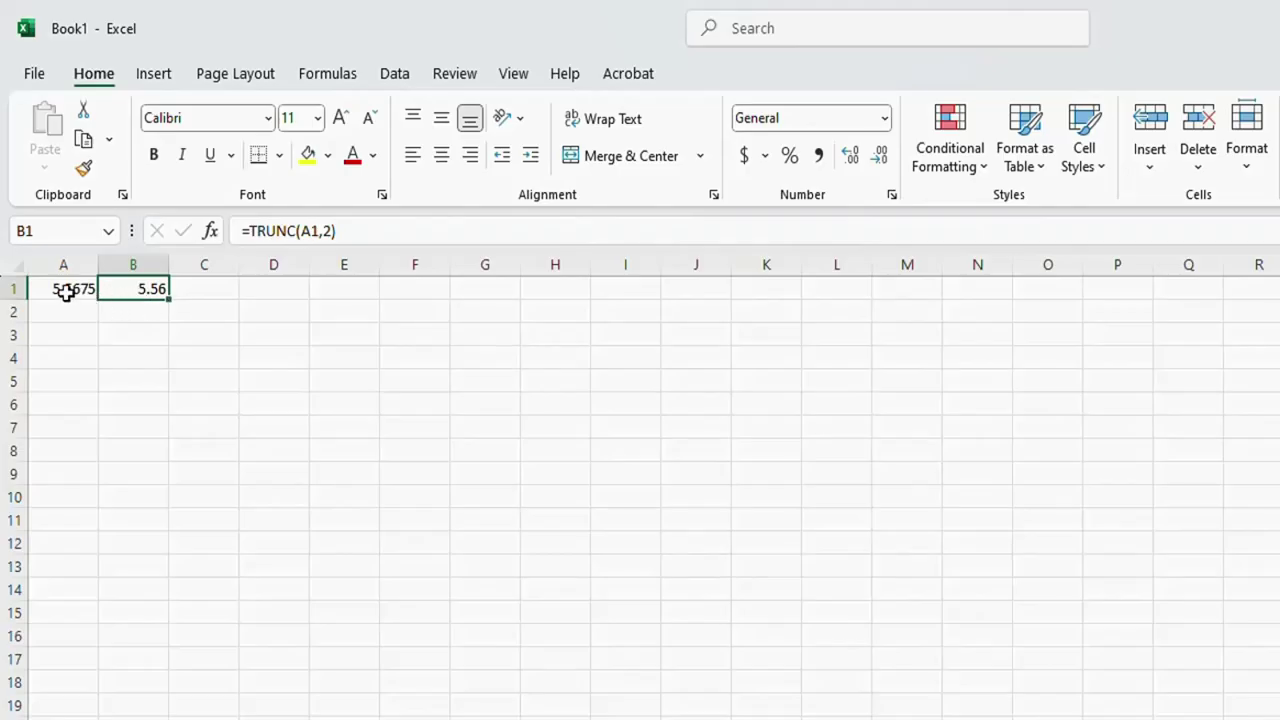
Clear the number in A1 and the TRUNC formula in B1
left_click_drag(65, 291, 130, 301)
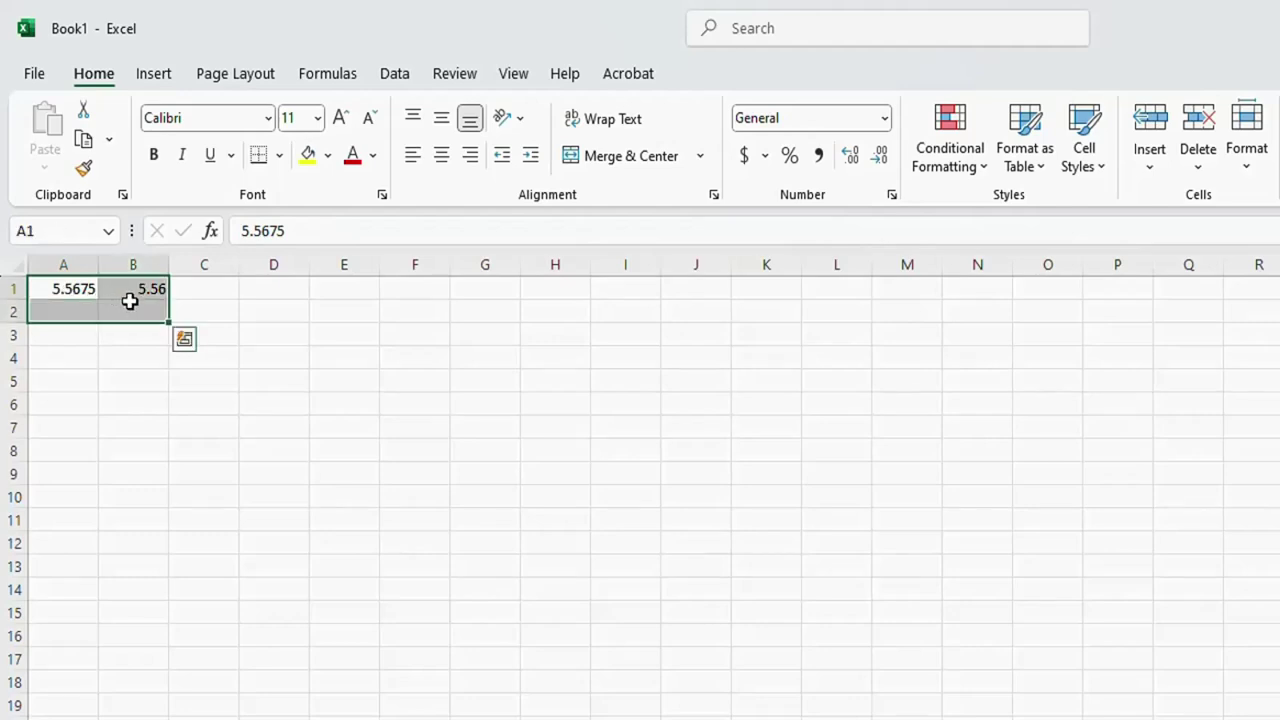
key("BackSpace")
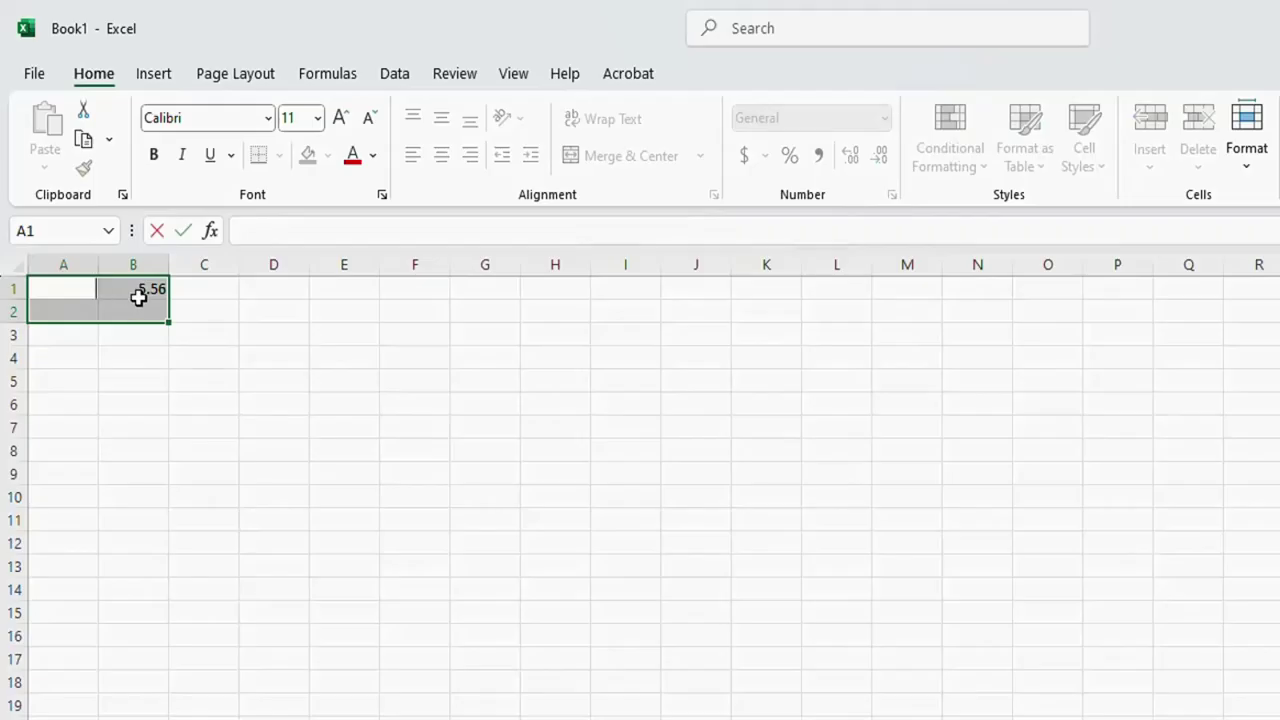
left_click(137, 292)
key("Delete")
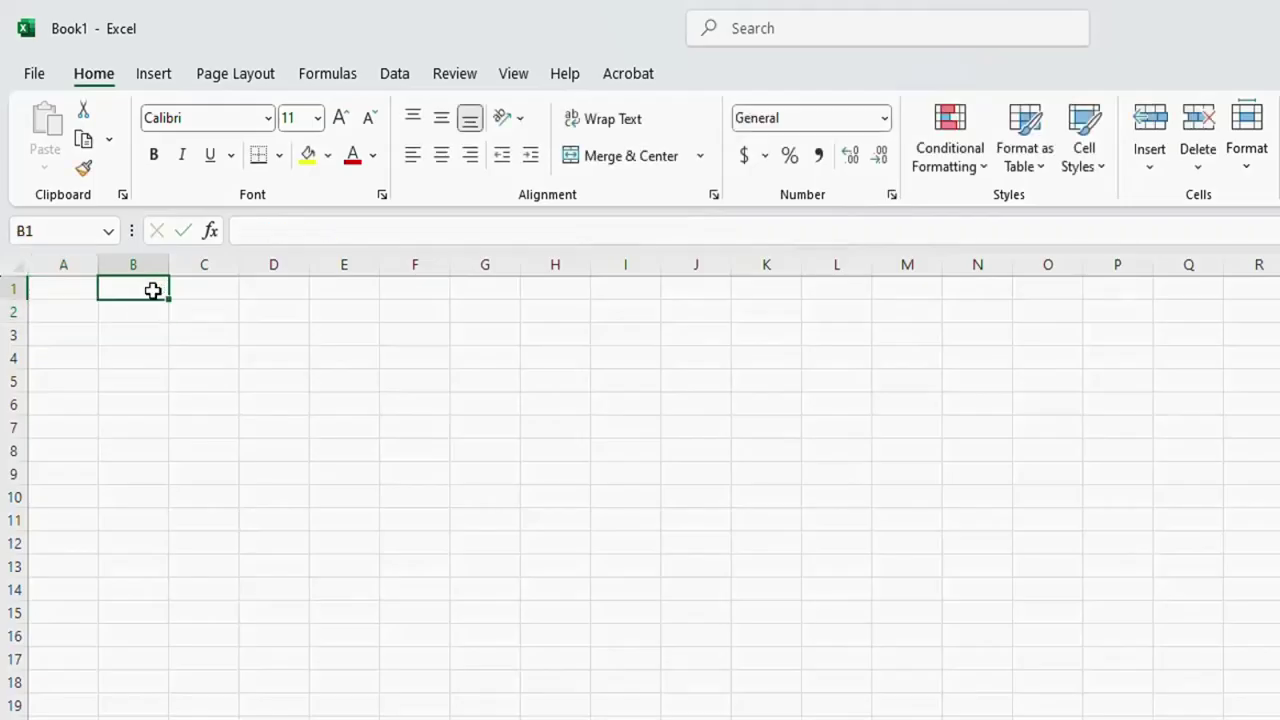
Enter the formula =NOW() in A1 to return the current date and time, and reselect the cell to check it
left_click(55, 288)
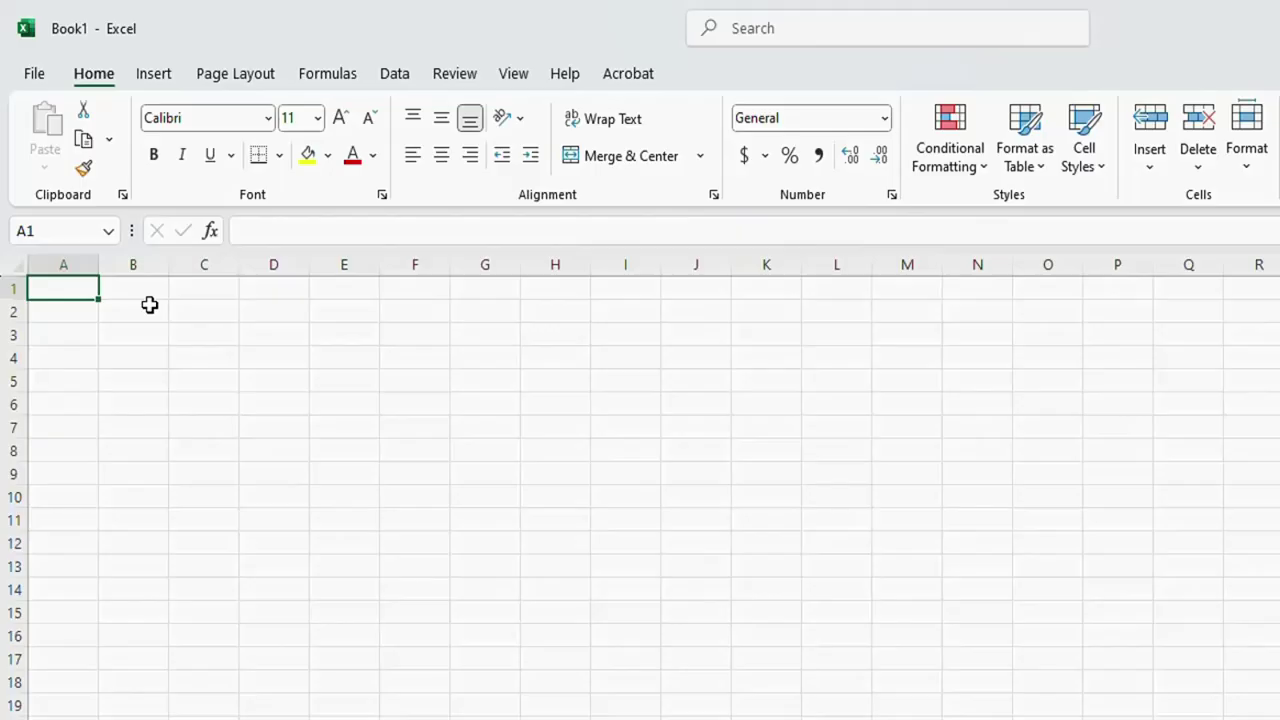
type("=")
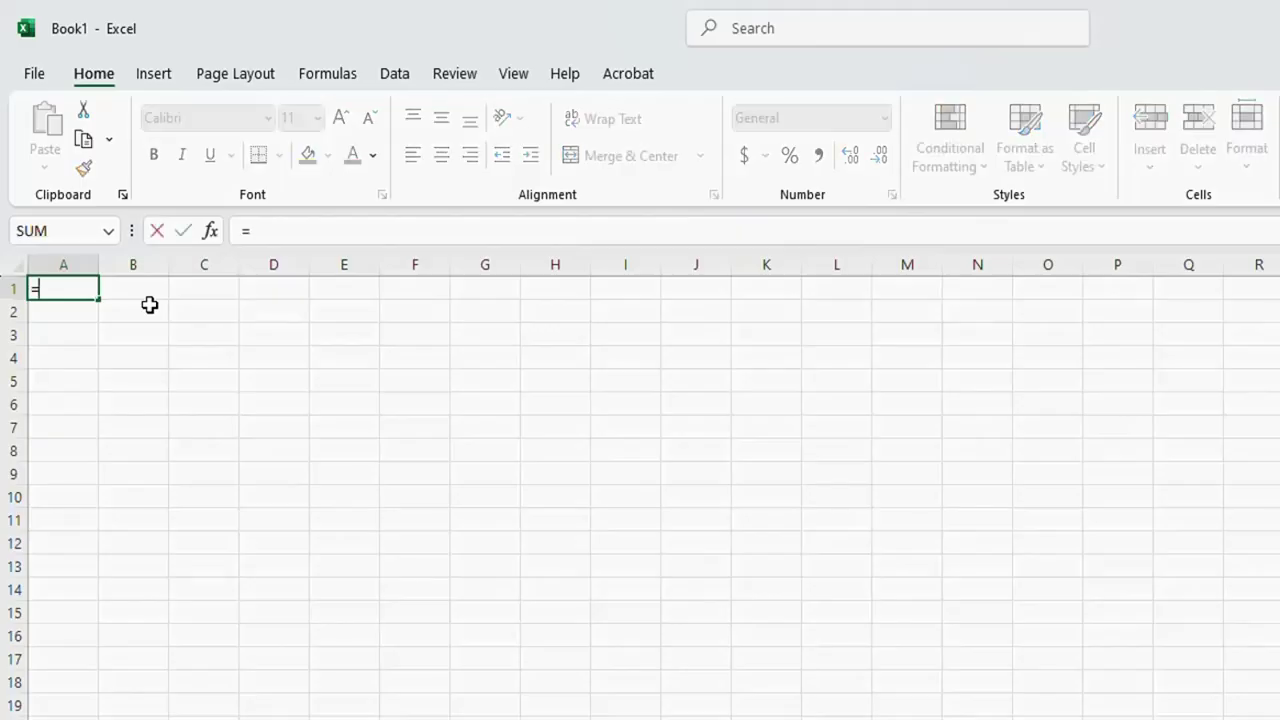
type("now")
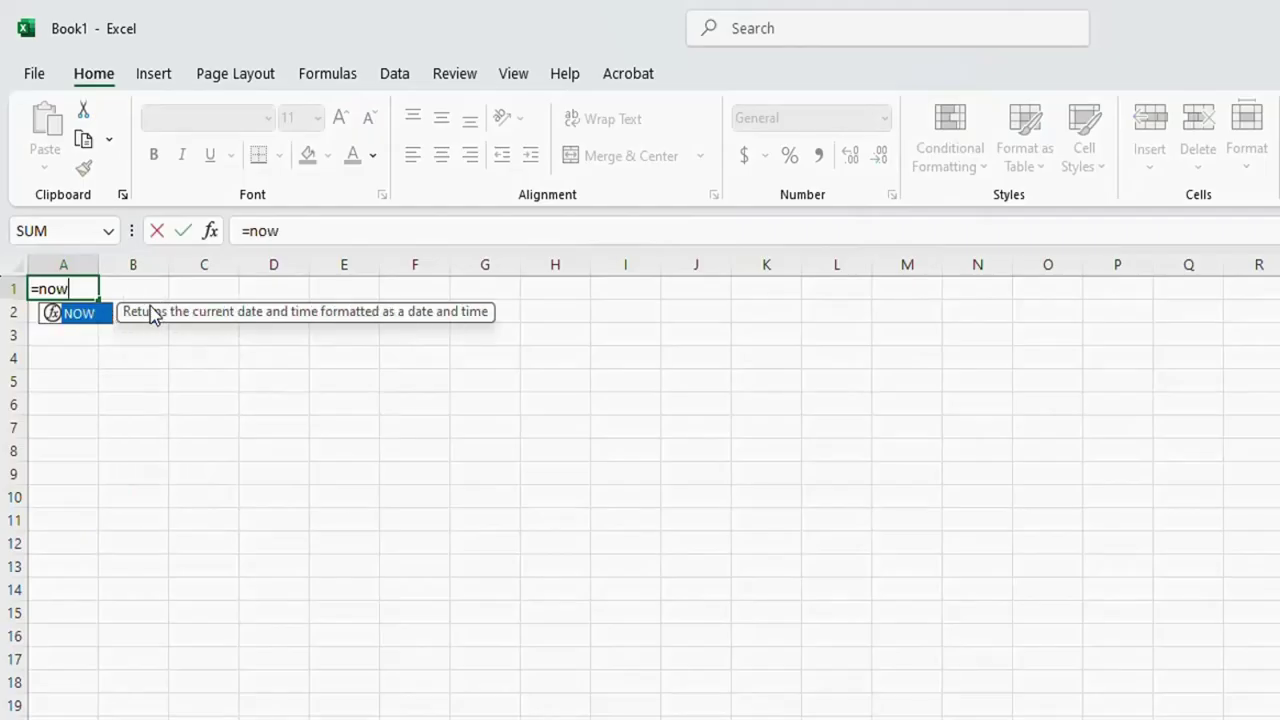
type("()")
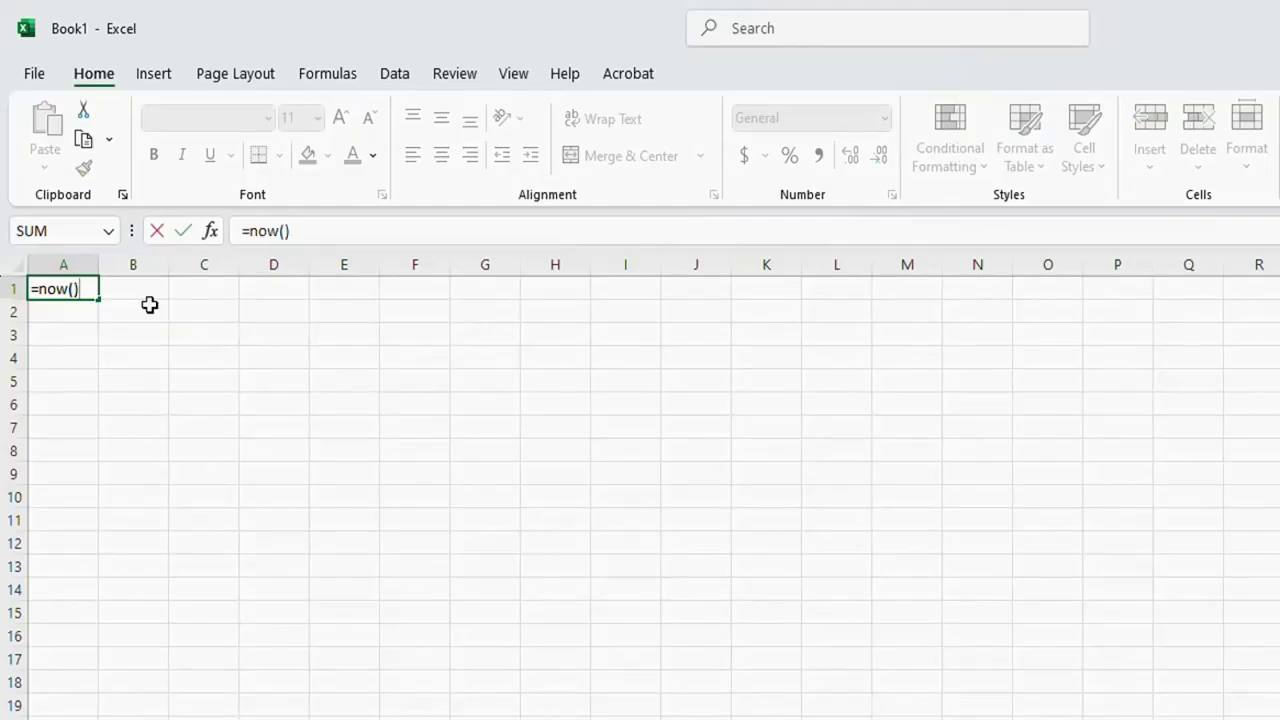
key("Return")
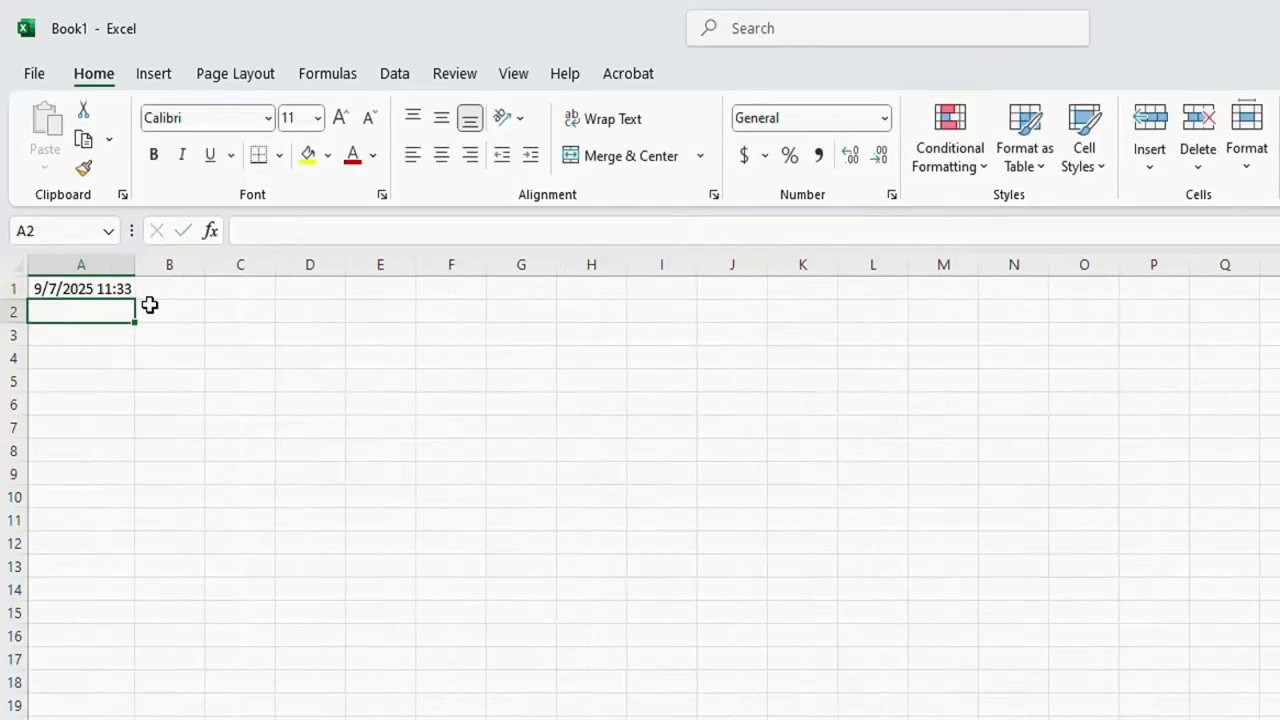
left_click(81, 290)
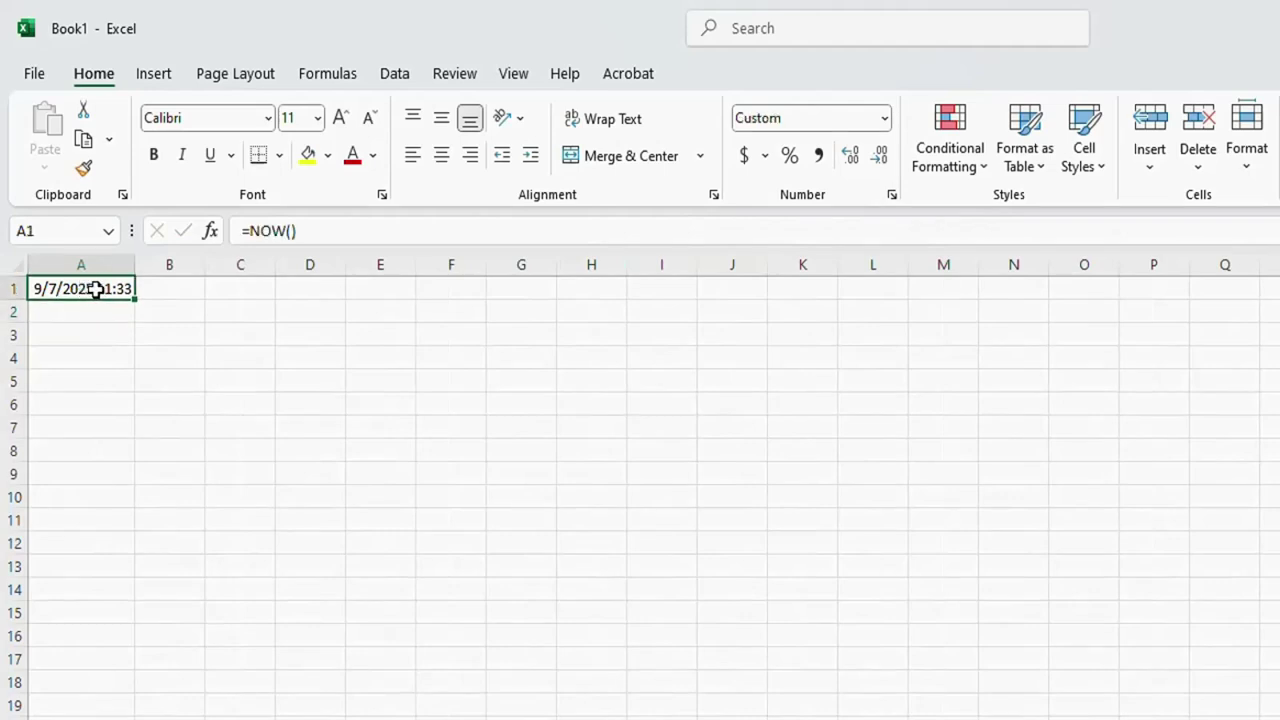